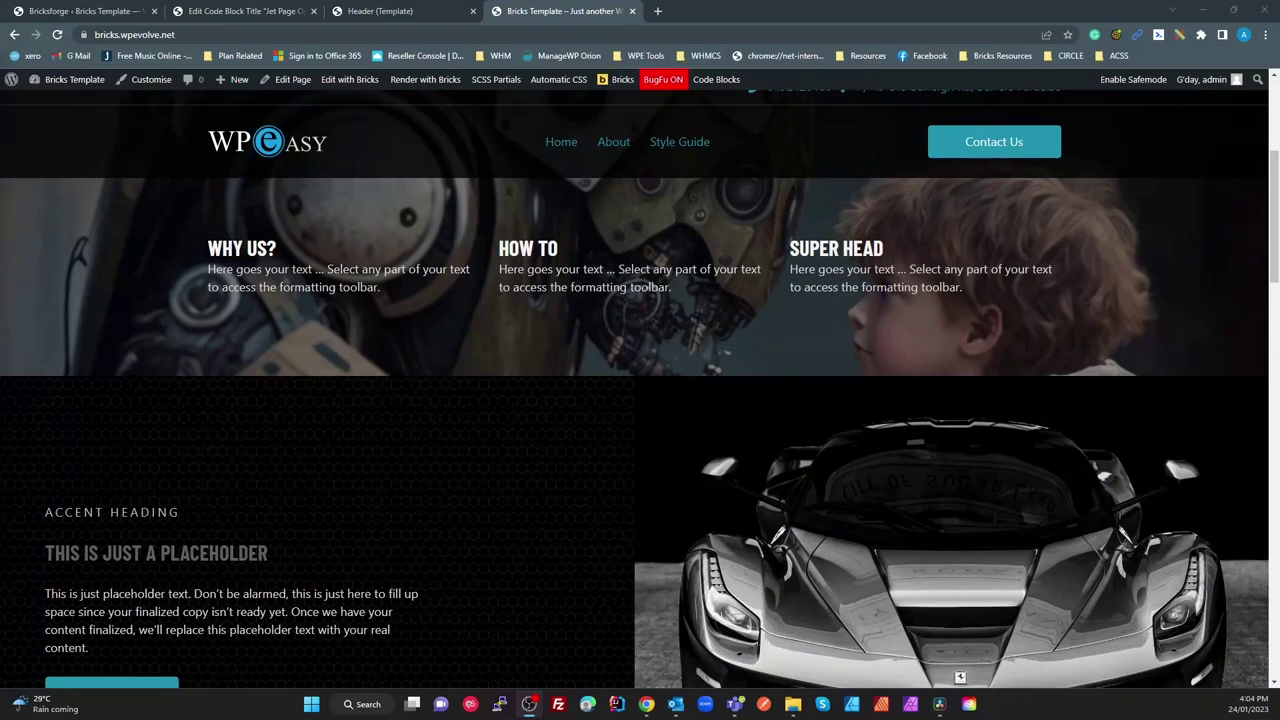
Review the Scroll Smoother extension's settings and smooth scrolling provider options in Bricksforge, leaving the extension switched off
click(112, 11)
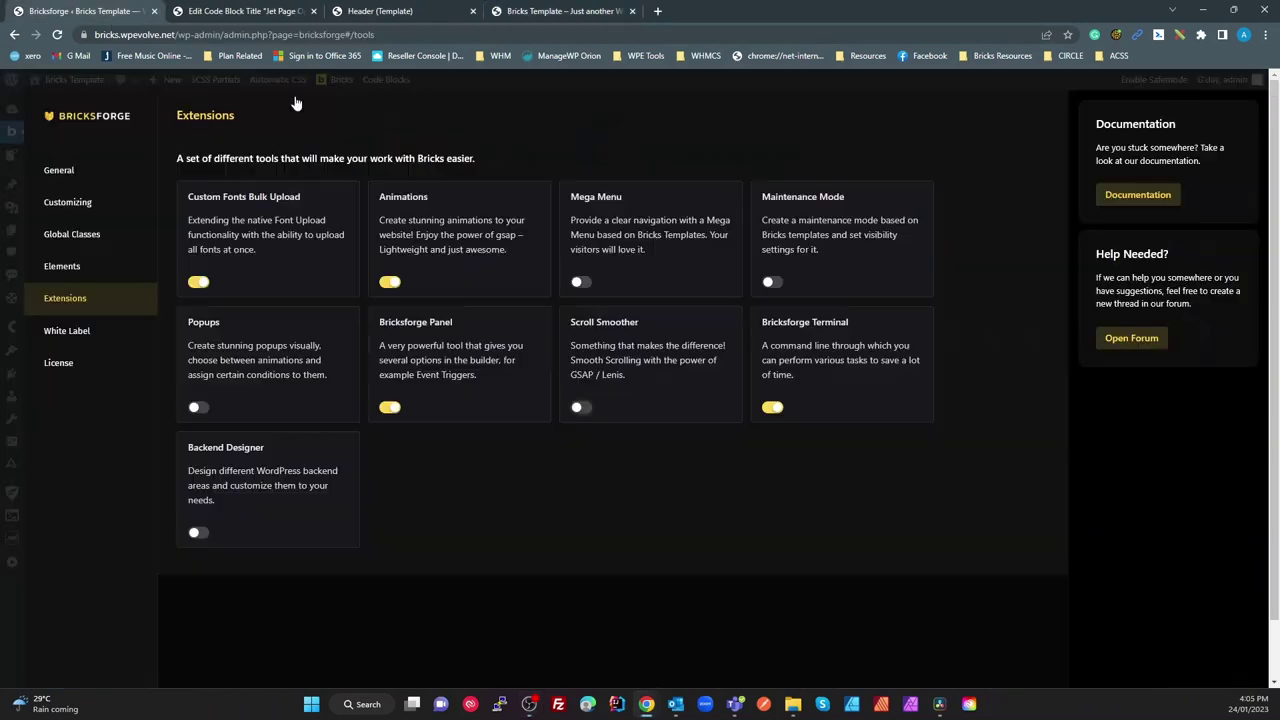
click(580, 407)
click(724, 408)
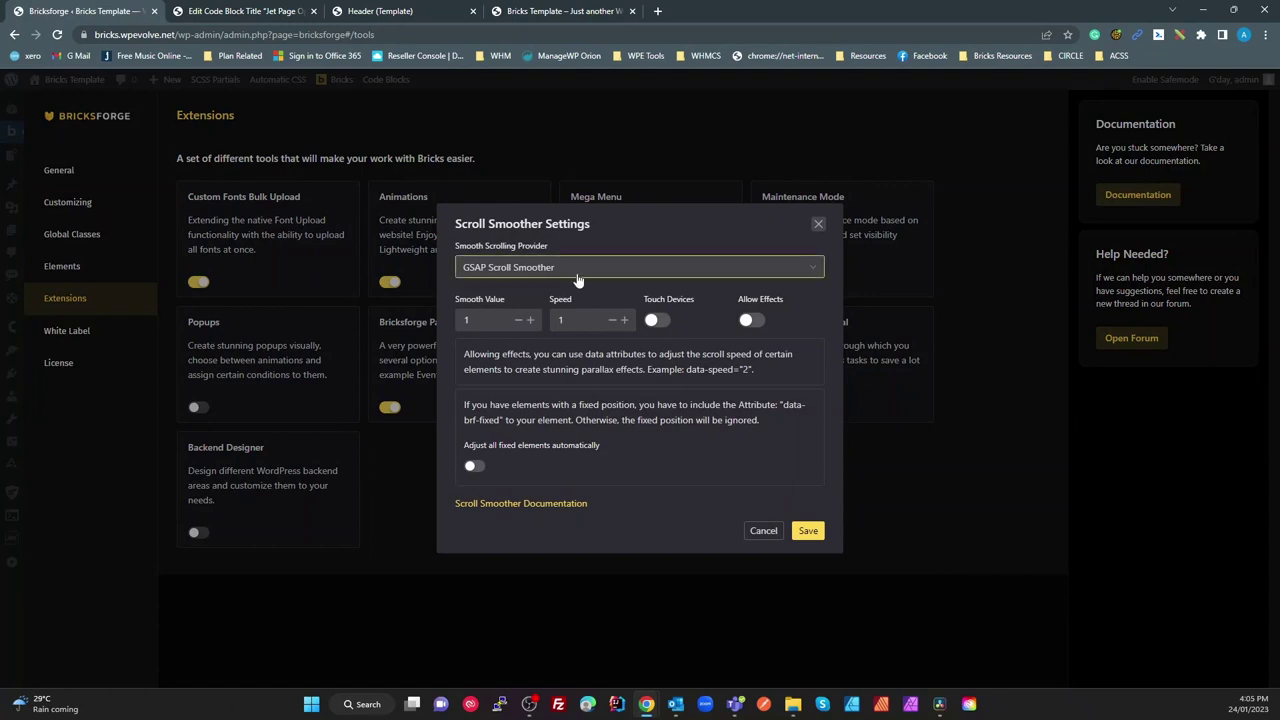
click(578, 272)
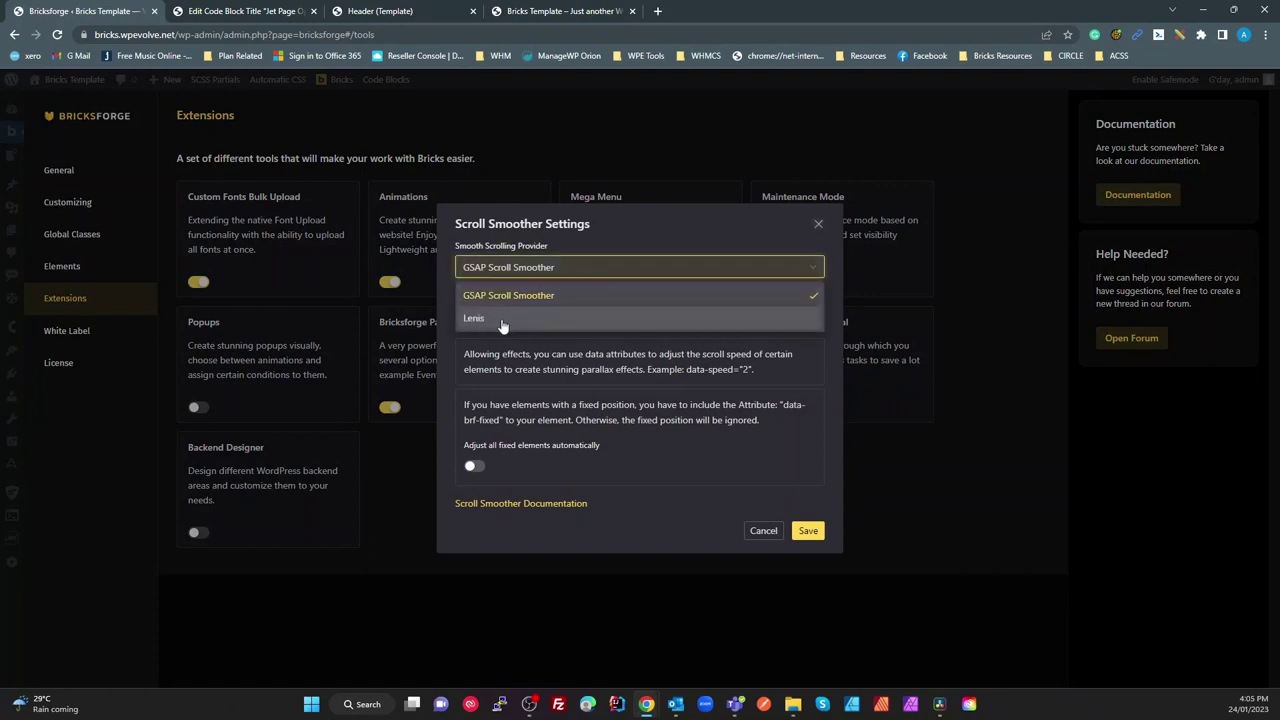
click(610, 256)
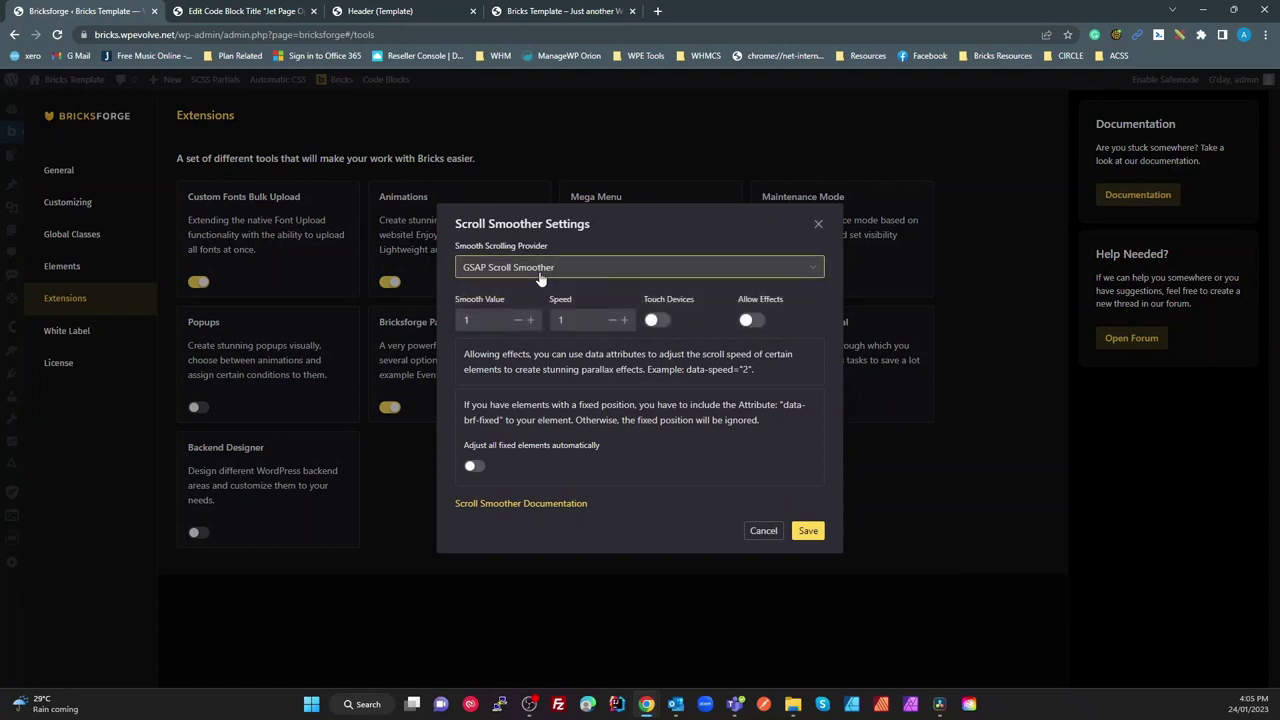
click(763, 540)
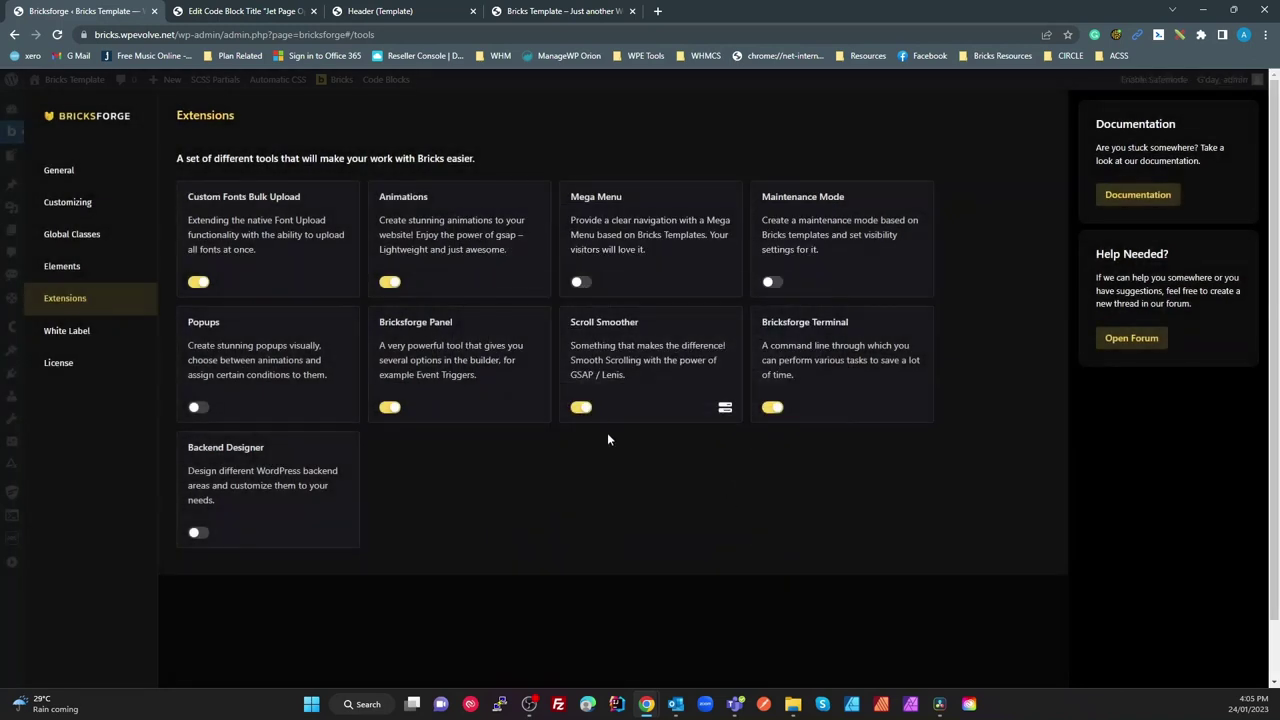
click(580, 408)
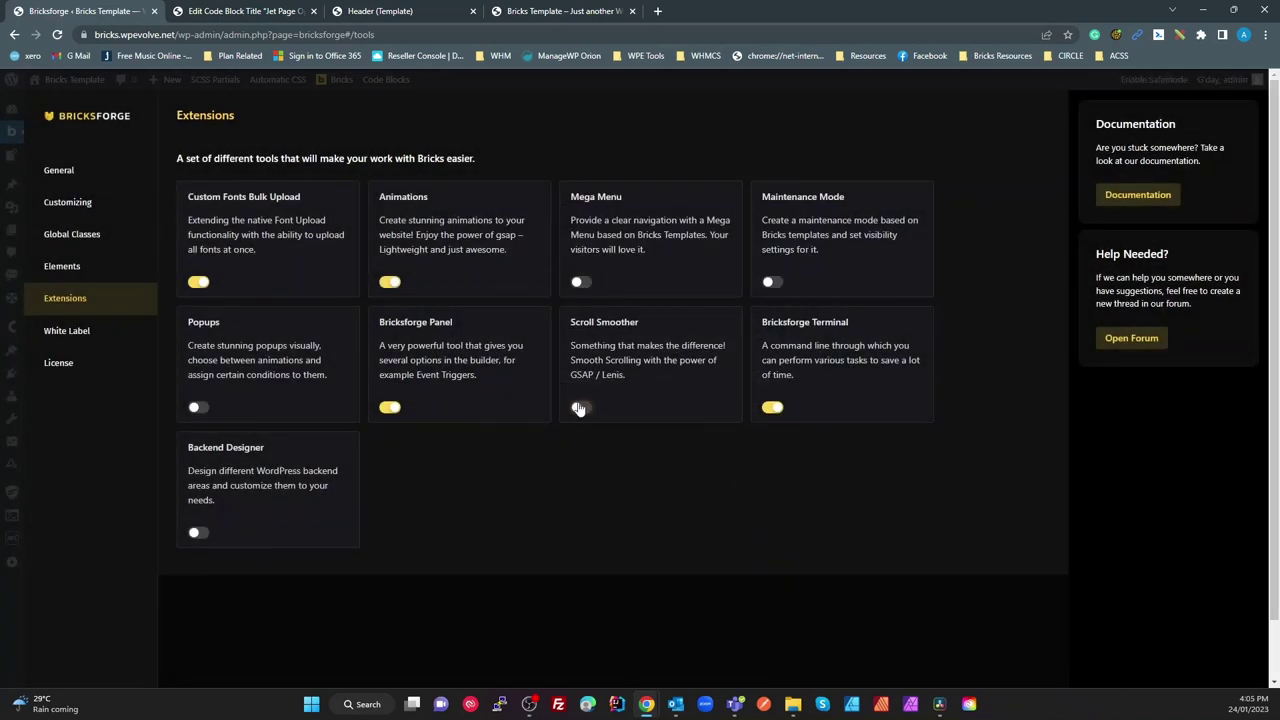
Examine the live home page's scrolling behaviour and its fixed header without smooth scrolling
click(560, 11)
scroll(411, 405, down, 4)
scroll(411, 408, up, 3)
scroll(411, 408, up, 3)
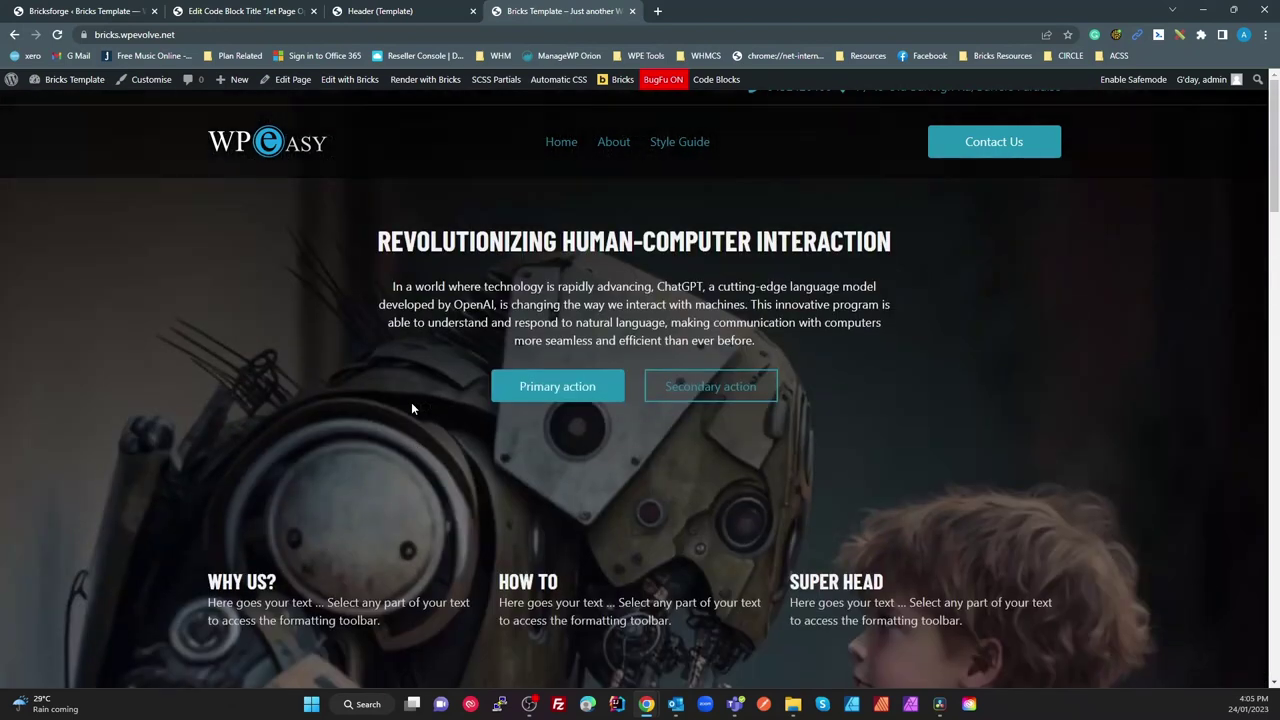
scroll(411, 408, down, 6)
scroll(411, 408, up, 6)
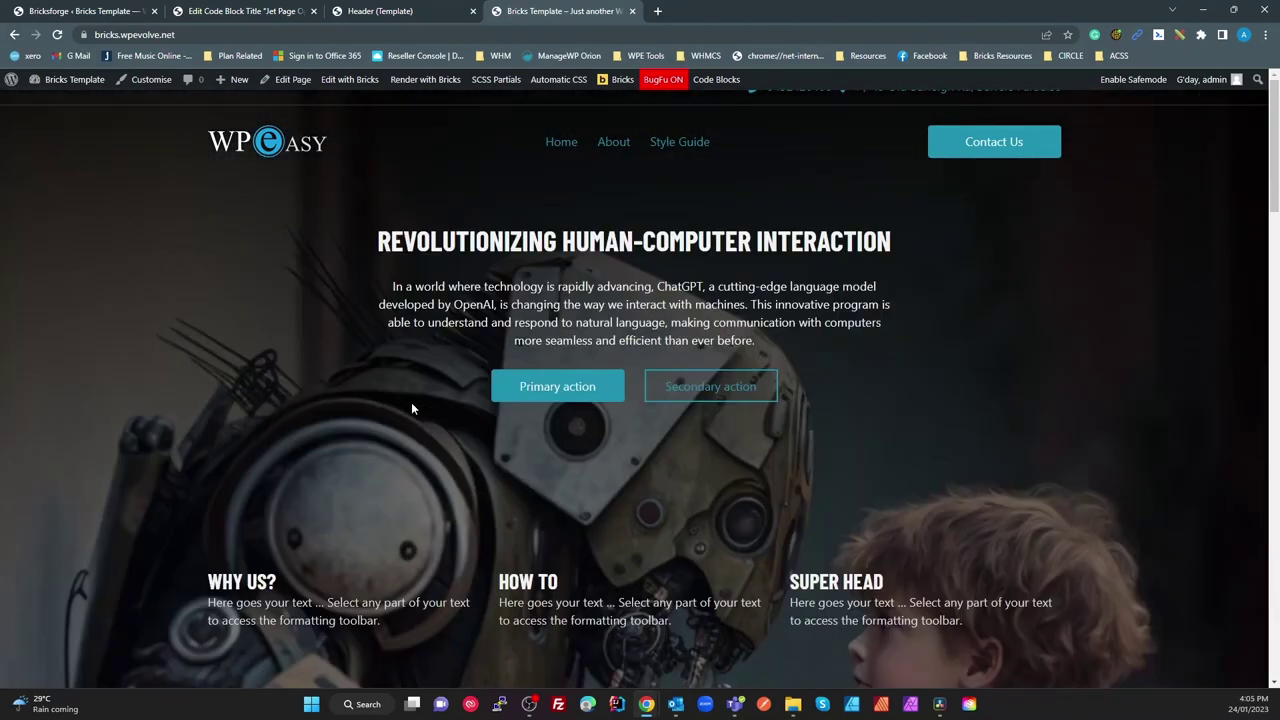
scroll(411, 408, down, 1)
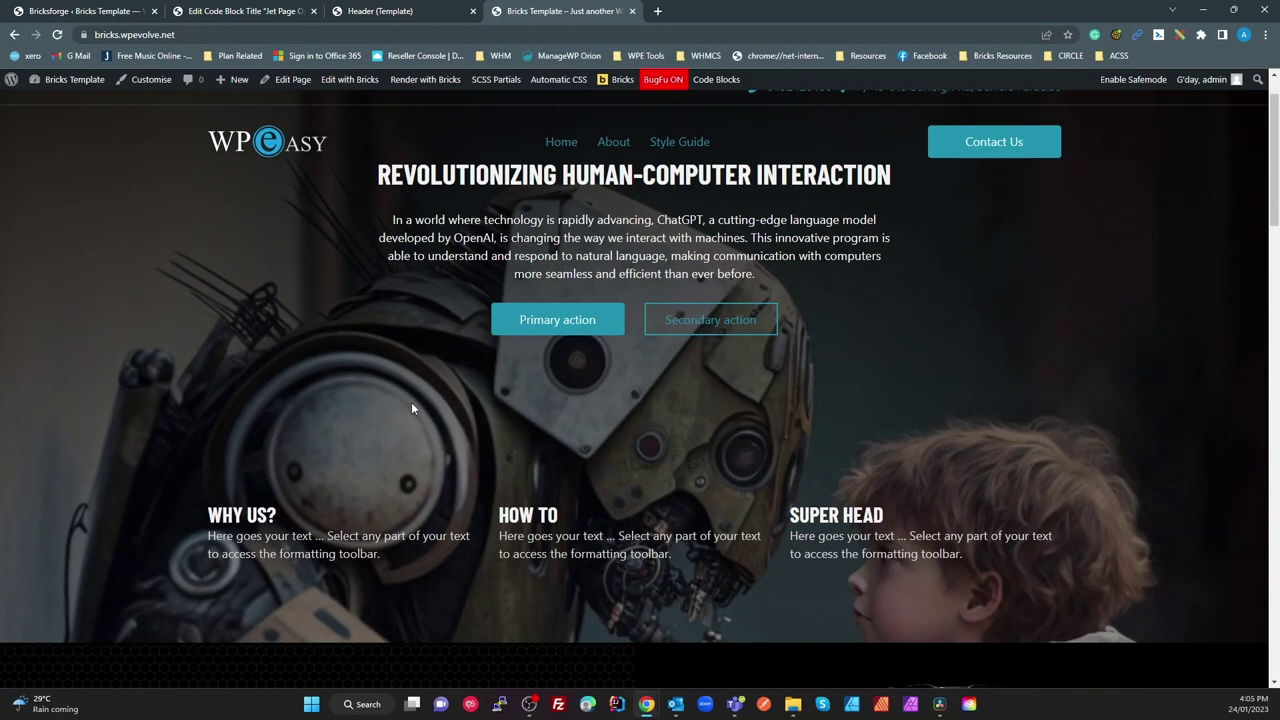
scroll(411, 408, down, 2)
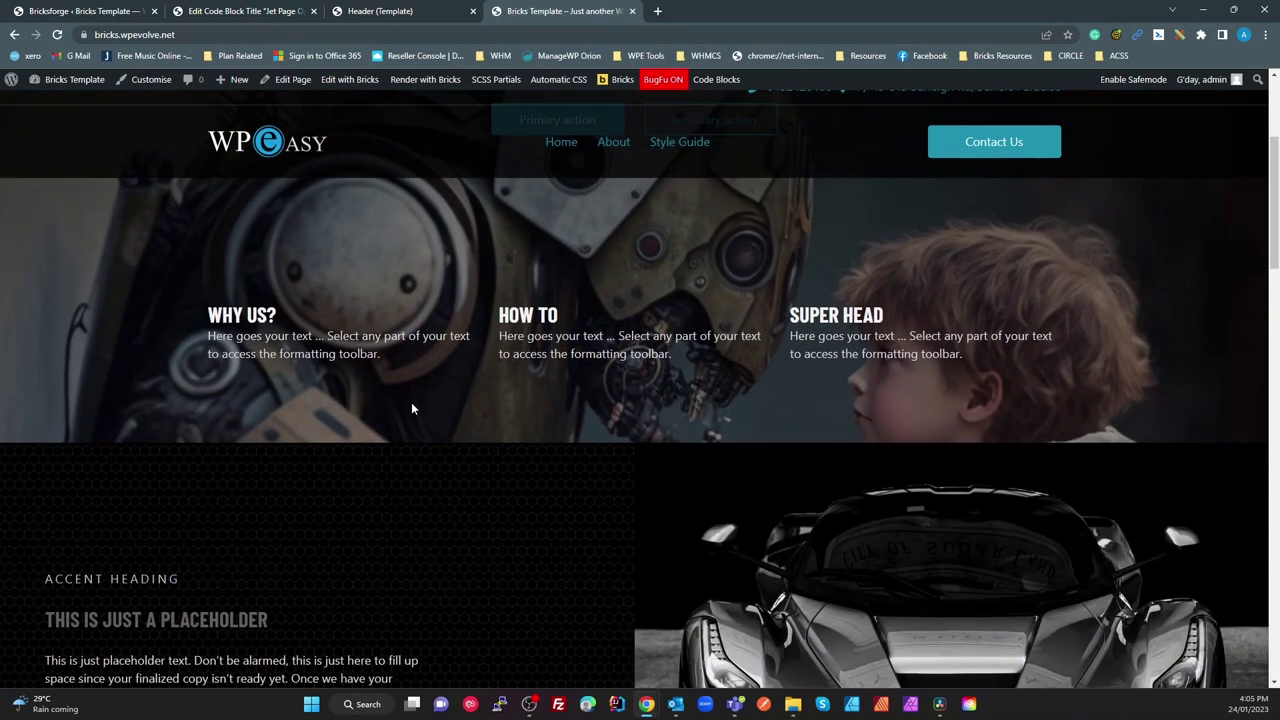
scroll(410, 407, up, 2)
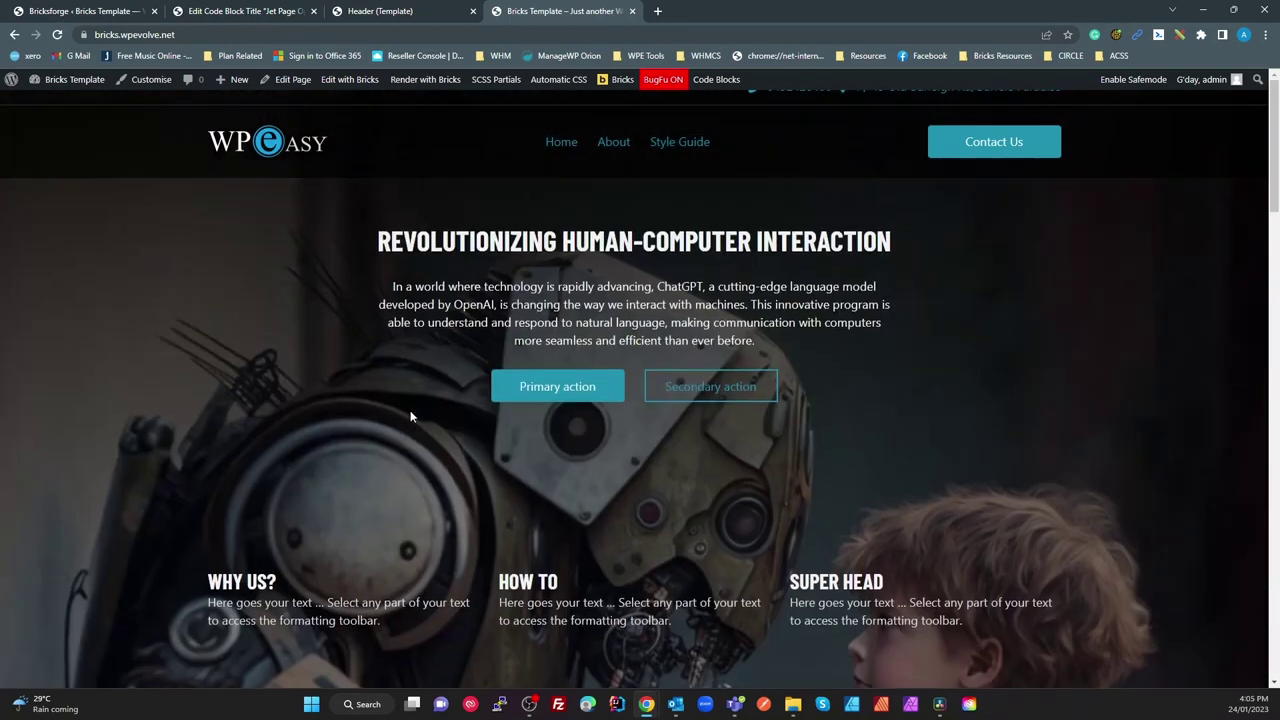
scroll(410, 411, down, 2)
scroll(410, 418, down, 8)
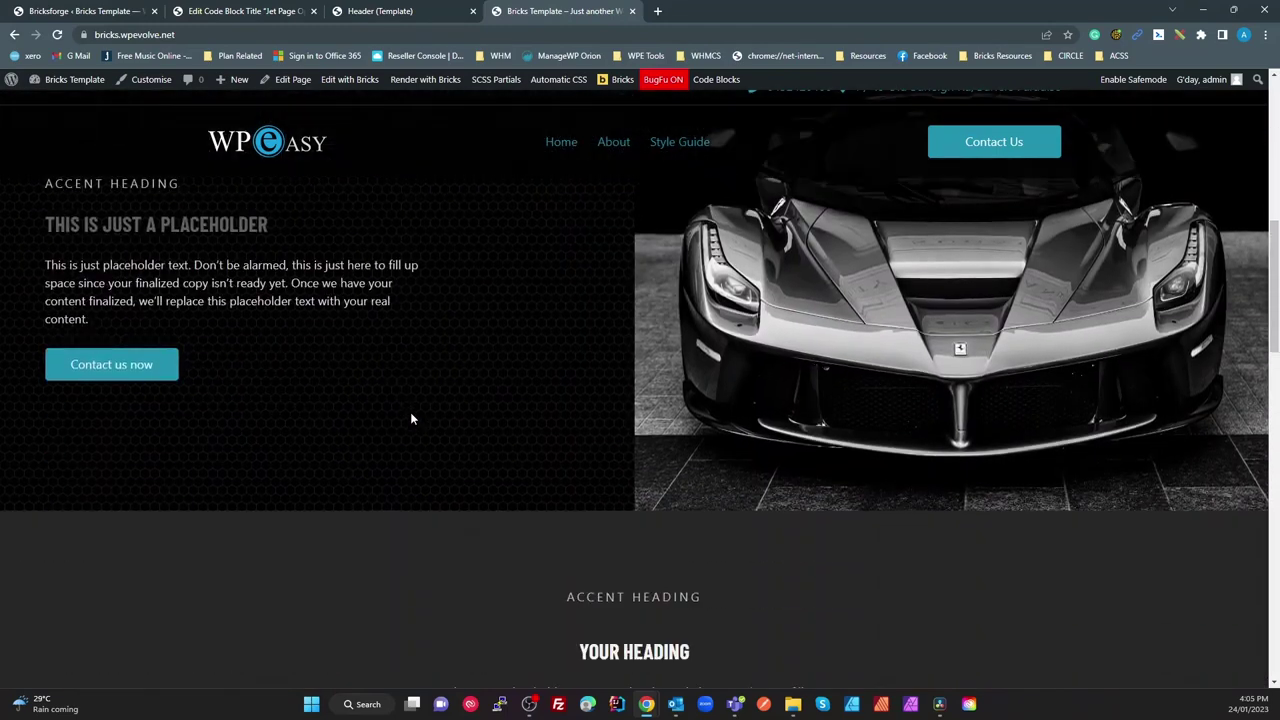
scroll(410, 418, up, 8)
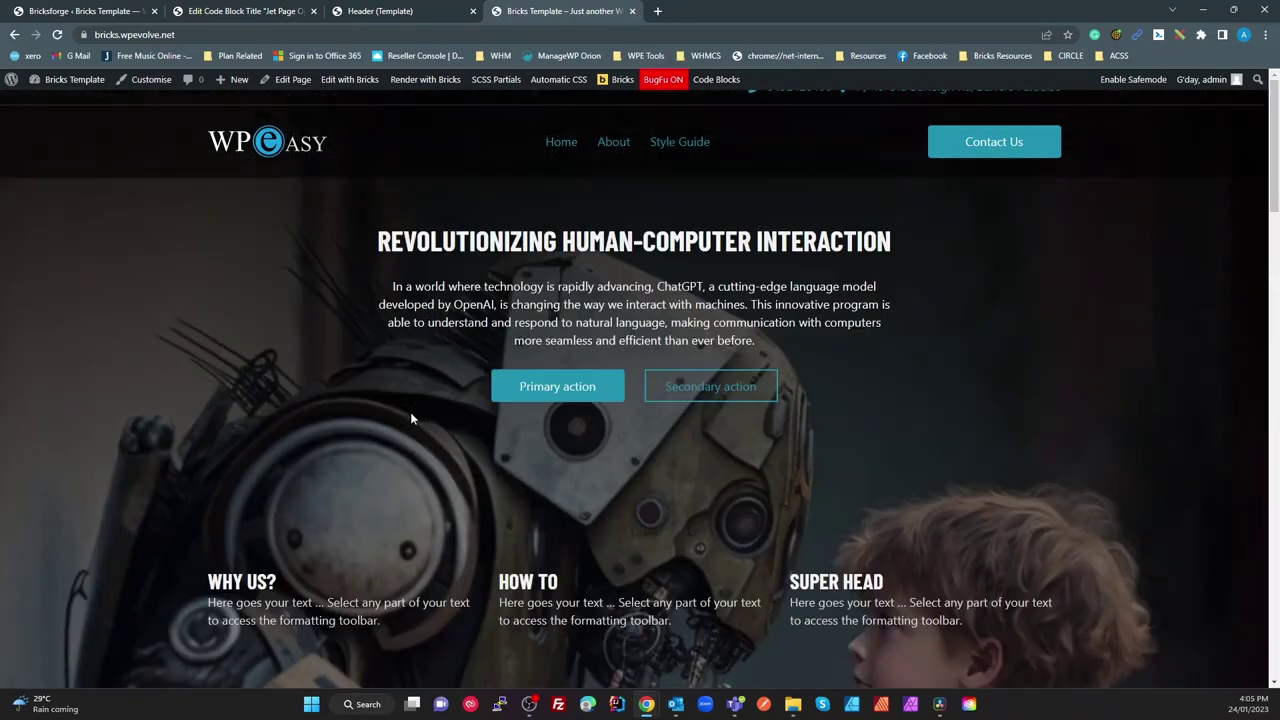
scroll(410, 418, down, 3)
scroll(410, 418, up, 2)
scroll(410, 418, down, 3)
scroll(410, 418, up, 4)
scroll(410, 418, up, 3)
scroll(410, 418, down, 8)
scroll(411, 418, up, 8)
scroll(411, 418, up, 2)
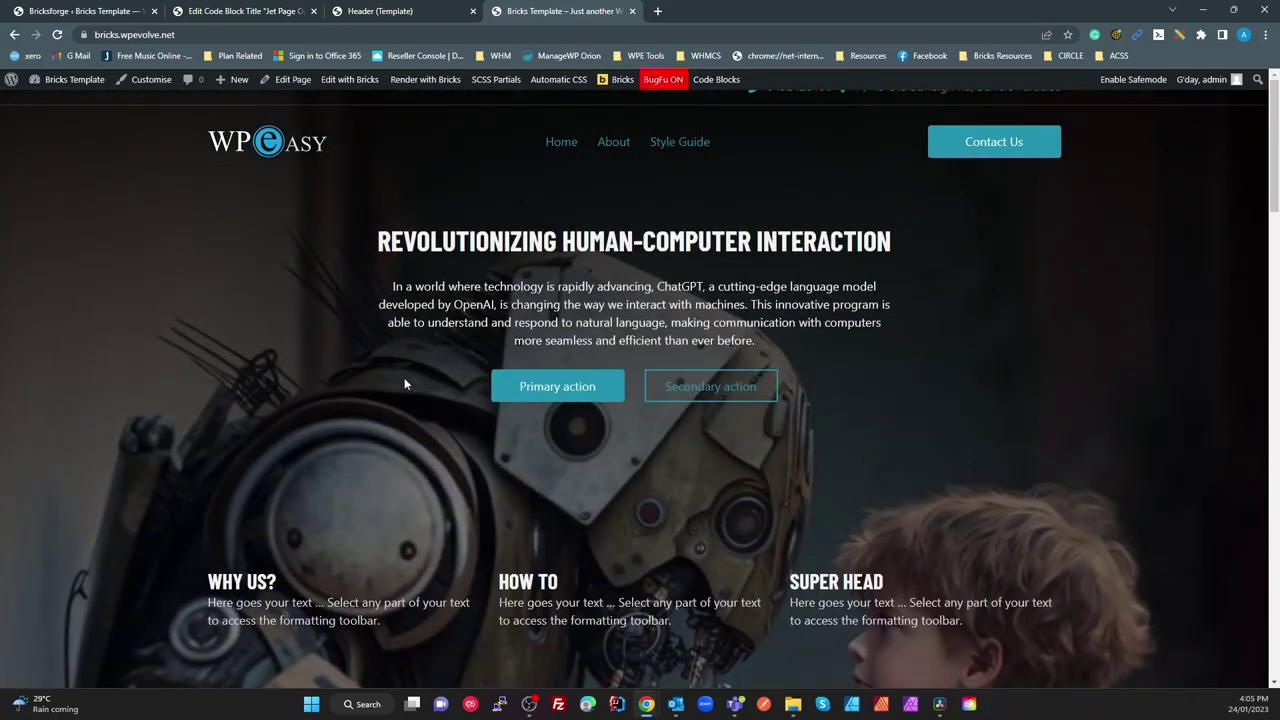
Check the Contact Us popup from the feature cards section, close it and return to the start of the page
scroll(404, 380, down, 6)
scroll(405, 390, down, 4)
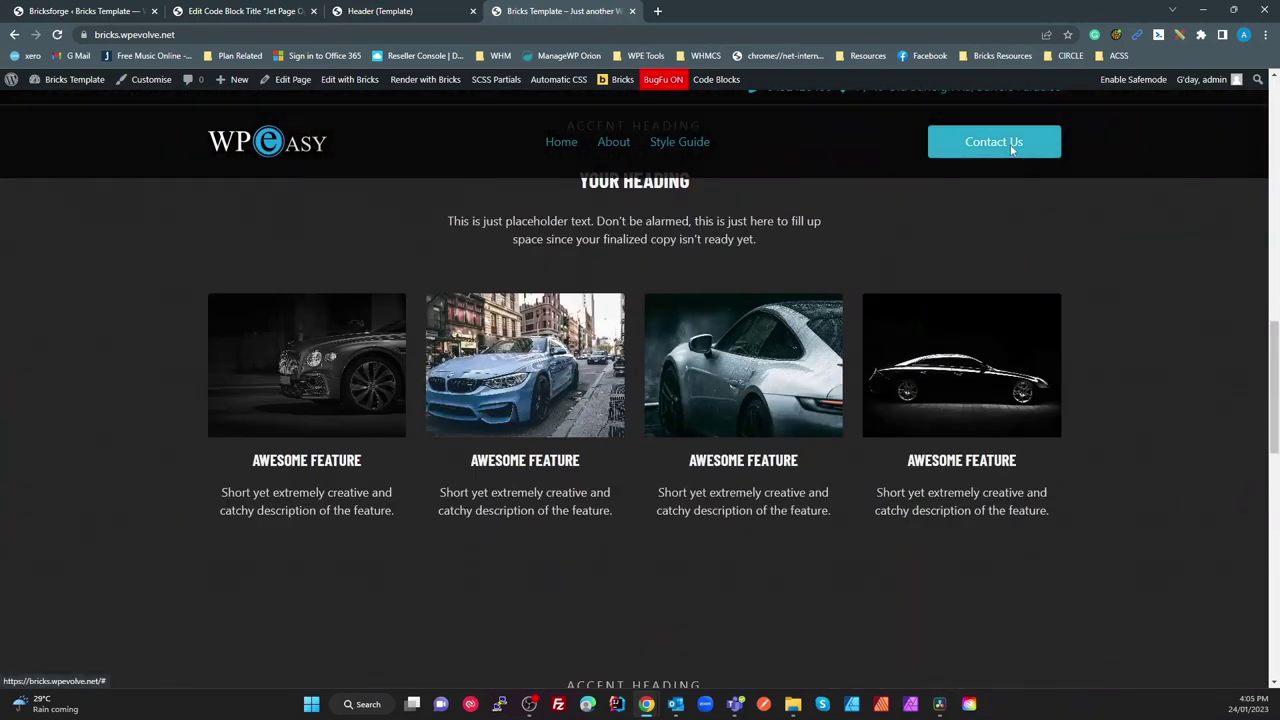
click(945, 145)
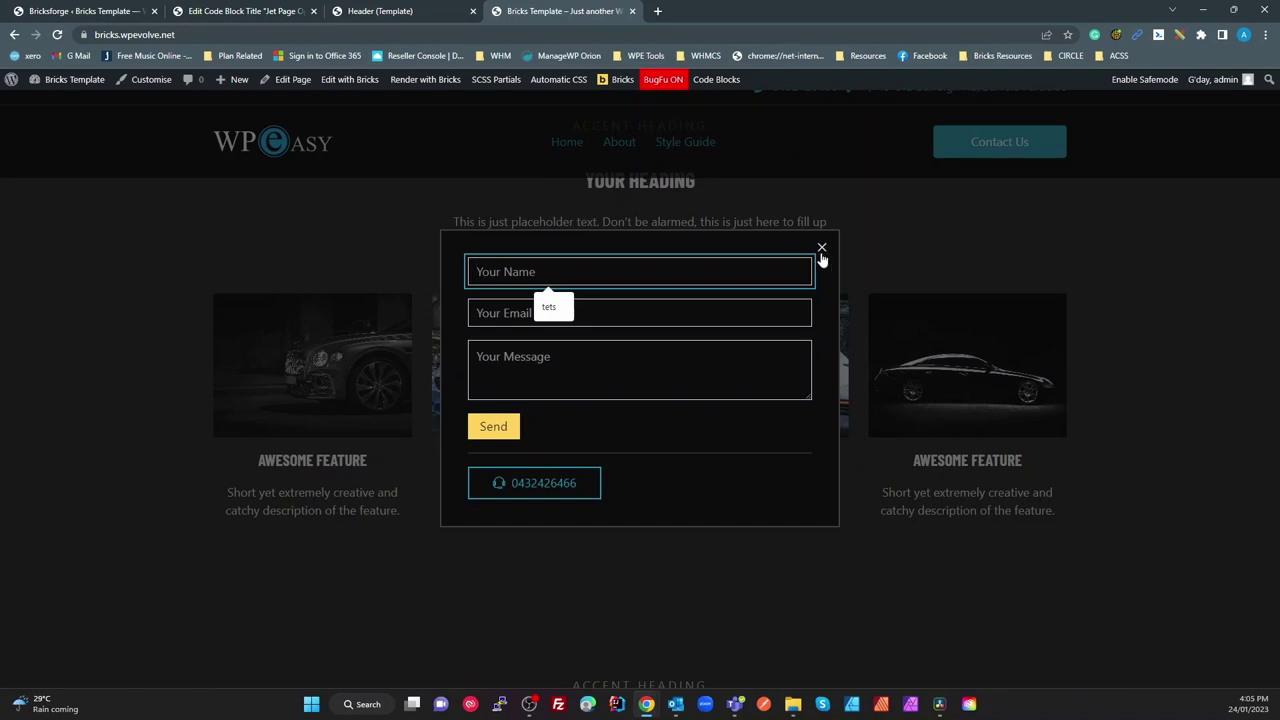
click(821, 252)
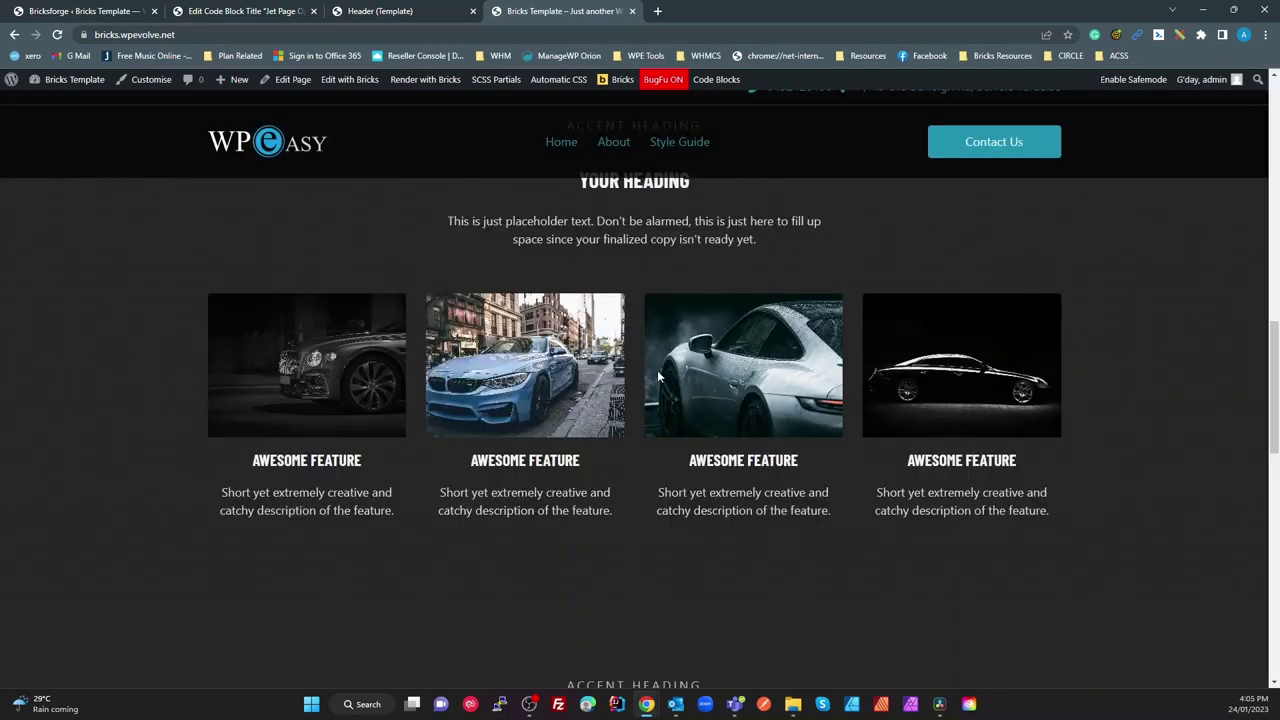
scroll(600, 400, up, 10)
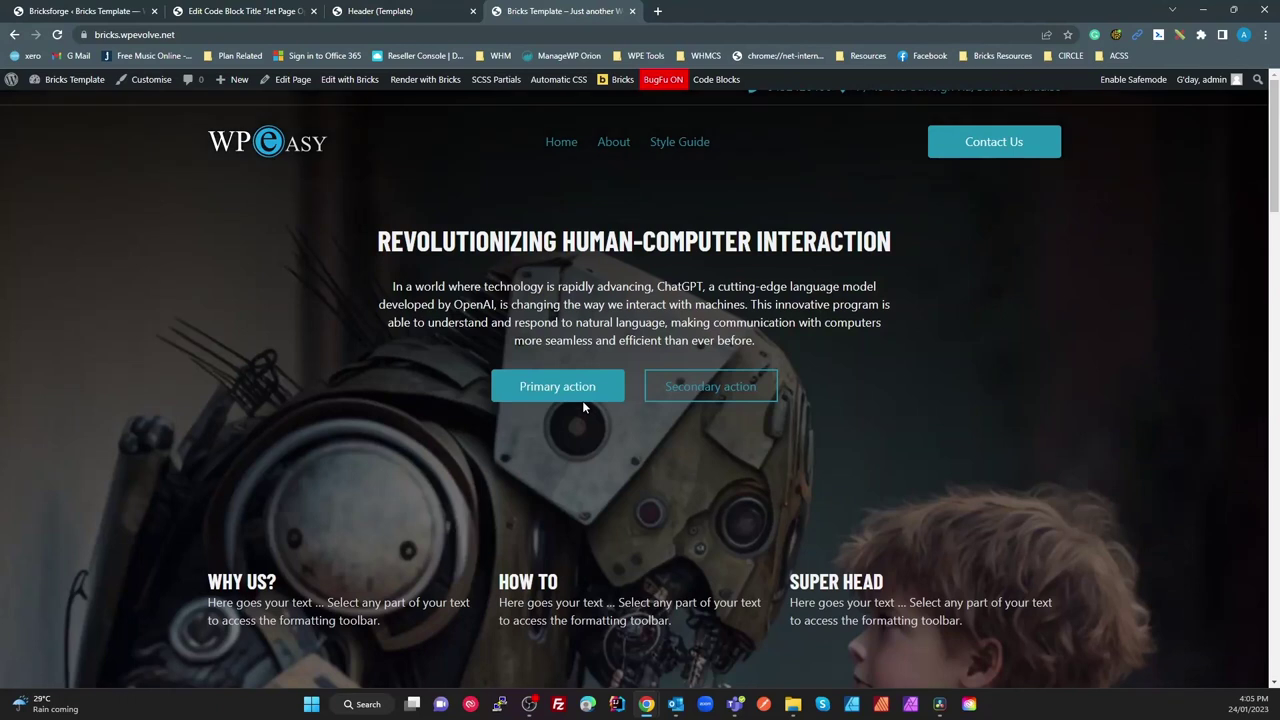
Enable the Scroll Smoother extension in the Bricksforge extensions
click(241, 13)
click(390, 11)
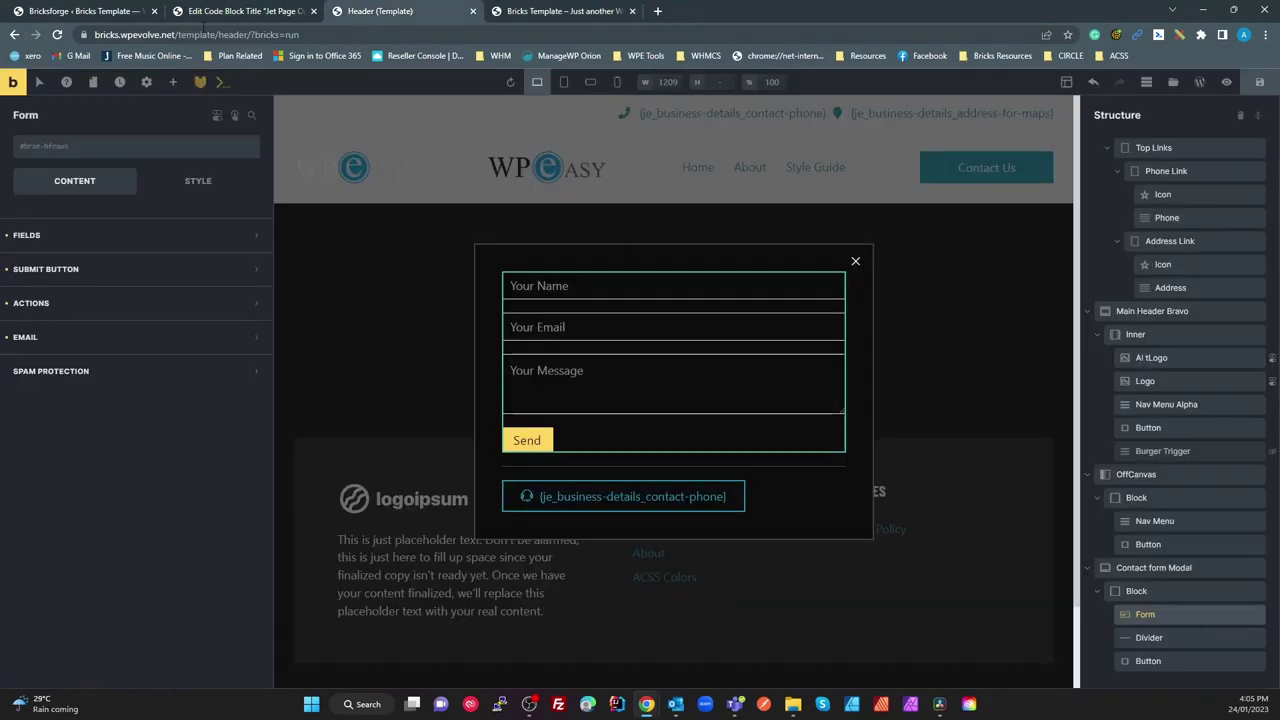
click(54, 14)
click(580, 408)
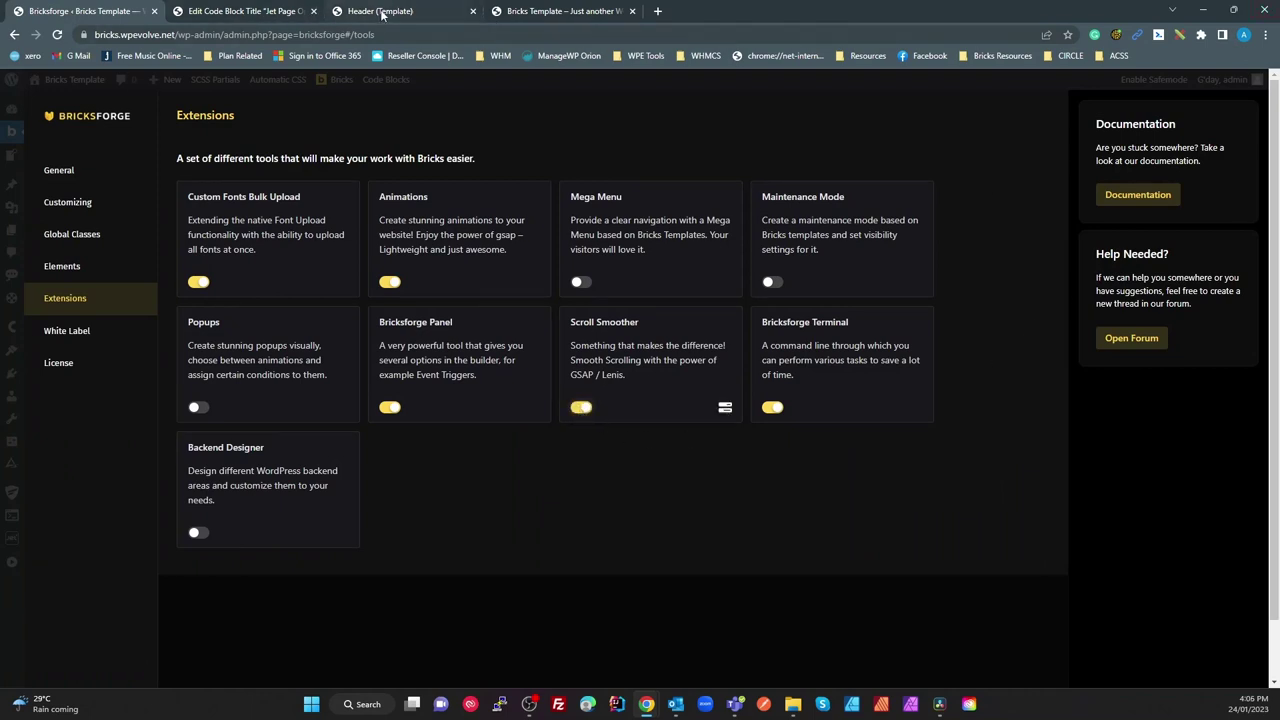
Examine how the live home page and its fixed header scroll with Scroll Smoother enabled
click(530, 12)
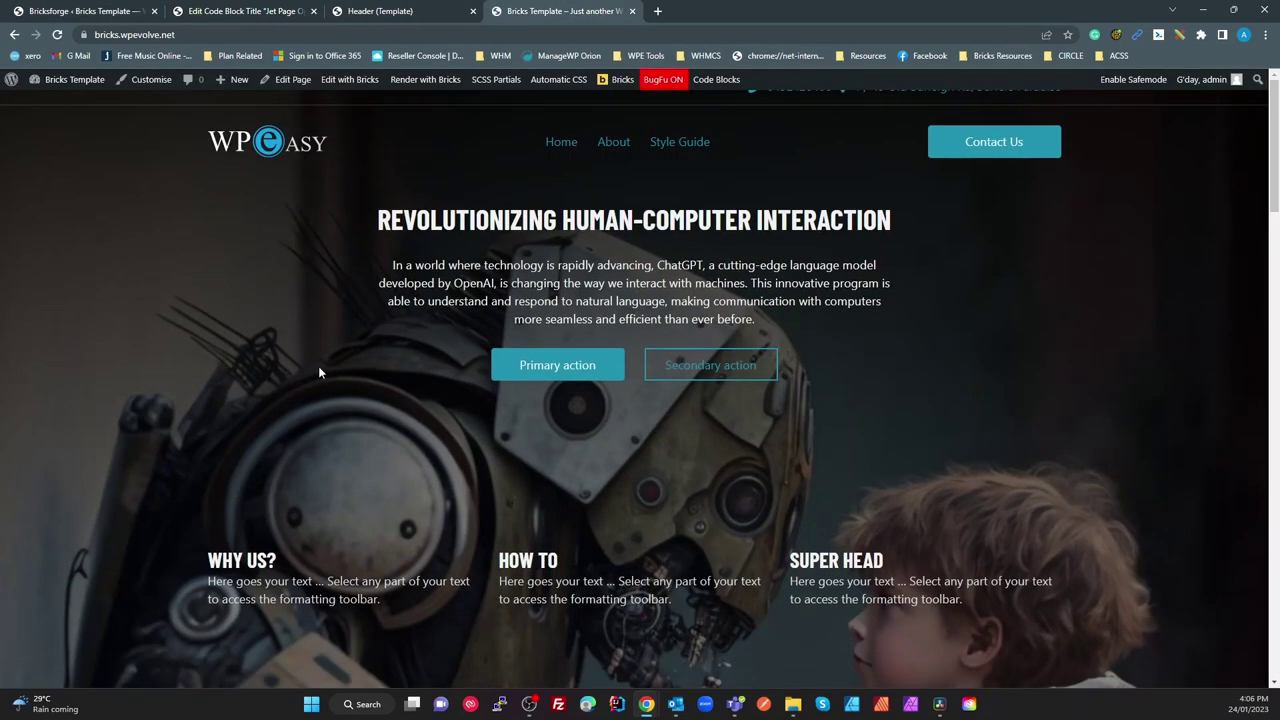
scroll(320, 372, down, 3)
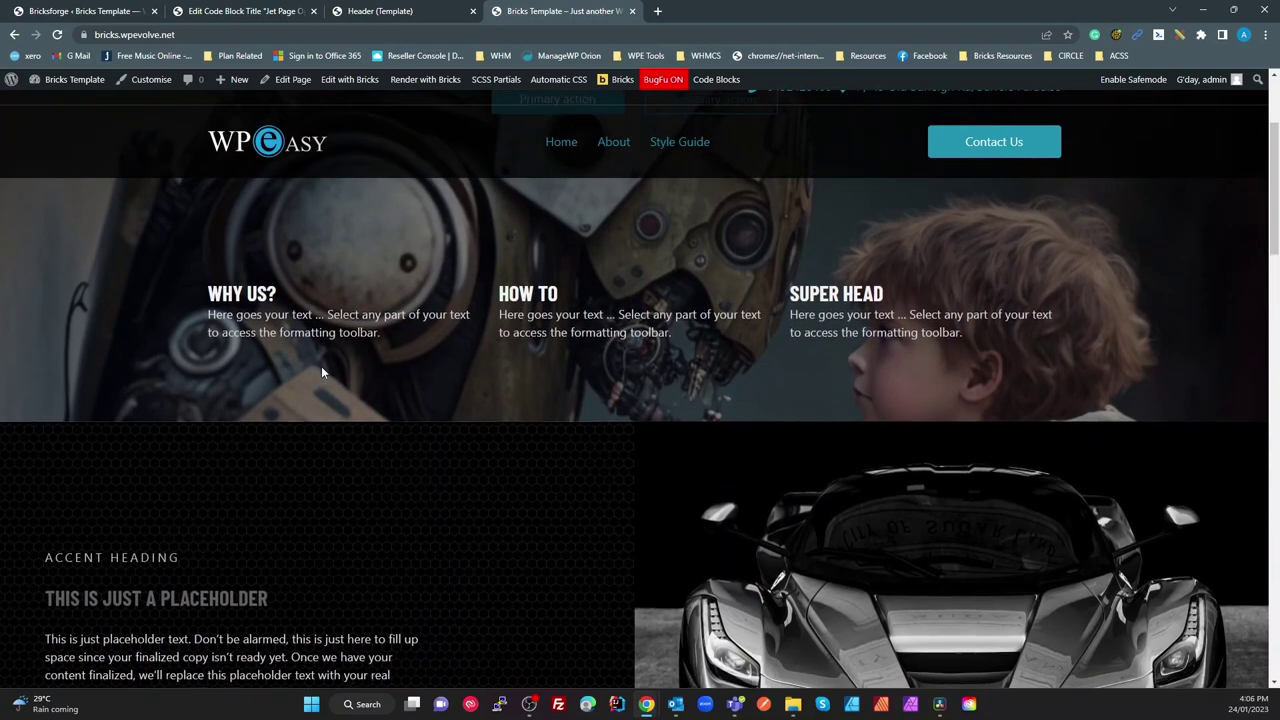
scroll(322, 372, up, 3)
scroll(322, 372, down, 2)
scroll(321, 372, down, 1)
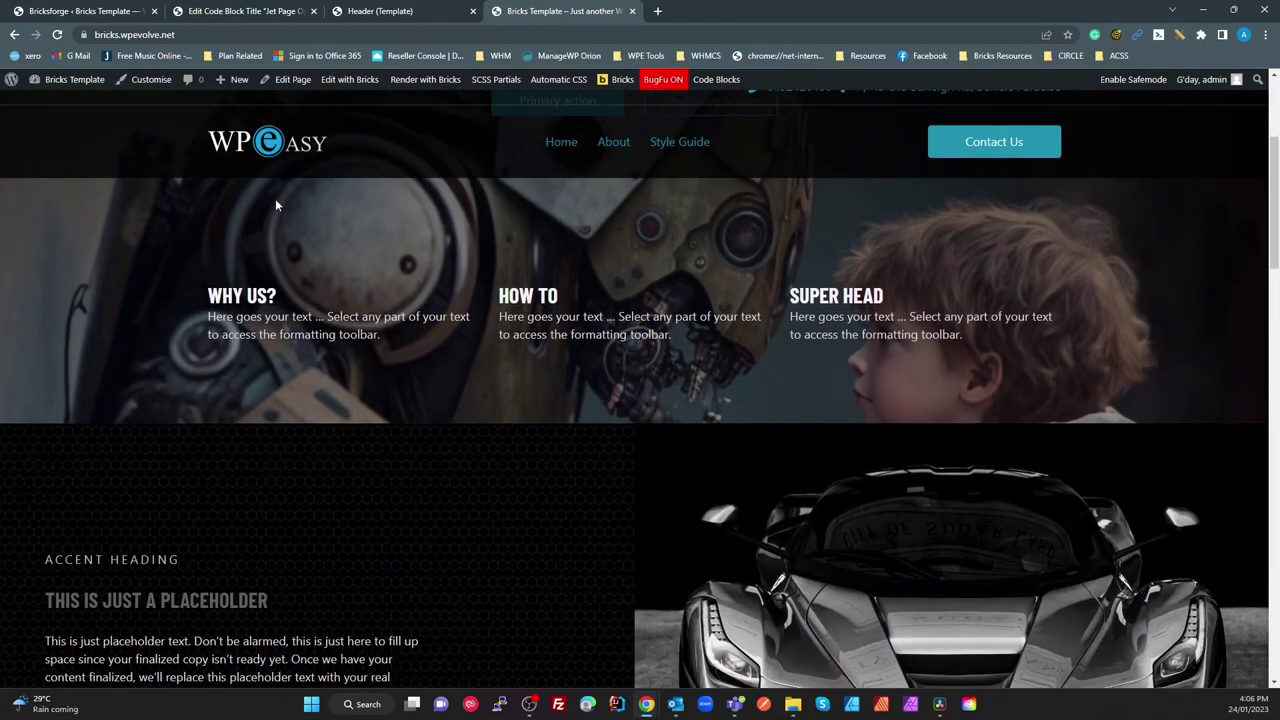
Open the Contact Us popup, test whether the page scrolls behind it, and close the popup
click(1046, 149)
scroll(735, 378, down, 2)
scroll(1106, 356, up, 3)
scroll(1106, 356, down, 4)
scroll(1100, 370, up, 4)
scroll(1080, 390, down, 6)
scroll(1078, 397, up, 3)
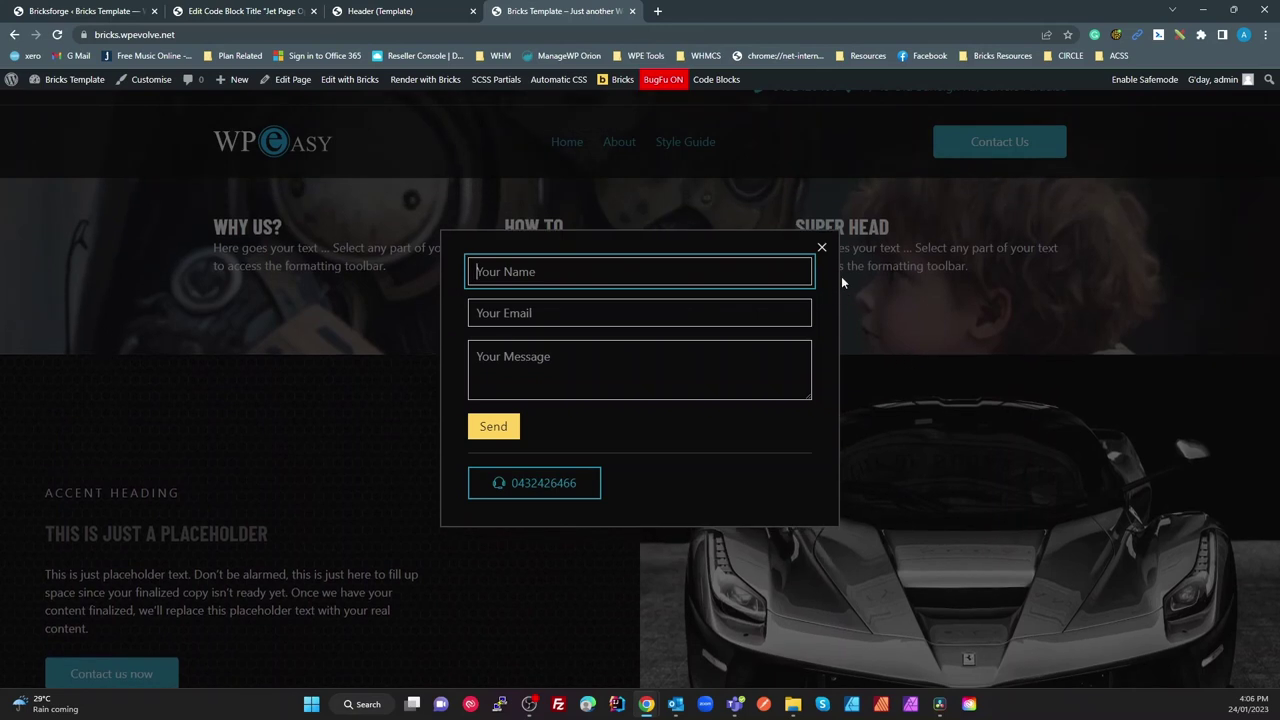
click(972, 320)
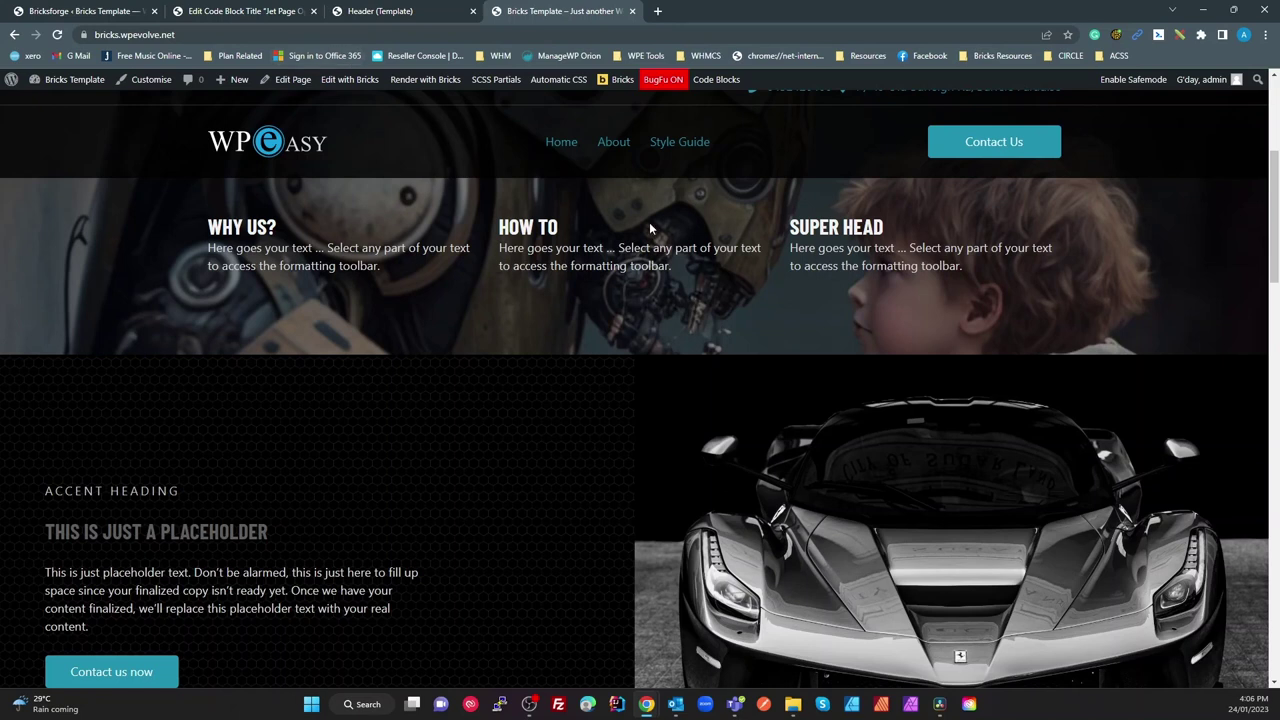
Inspect the page header in the developer tools and collapse the brx-header element in the DOM tree
scroll(649, 222, up, 3)
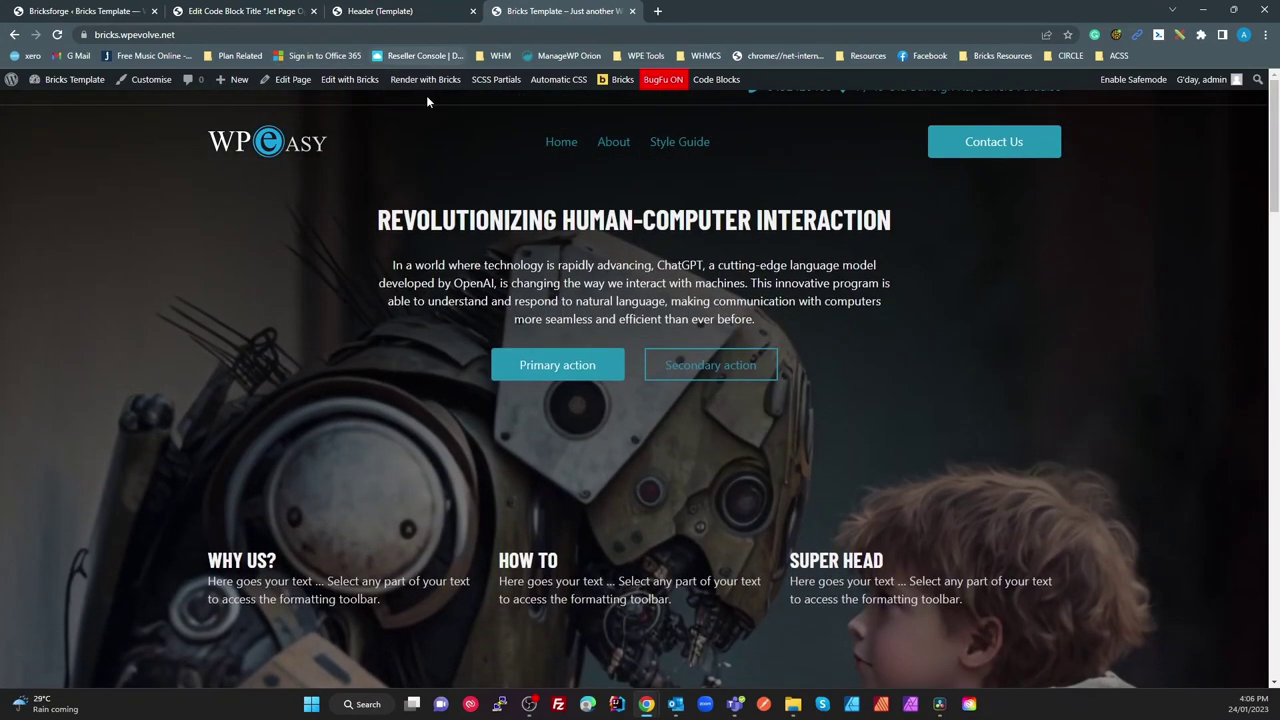
scroll(316, 166, down, 1)
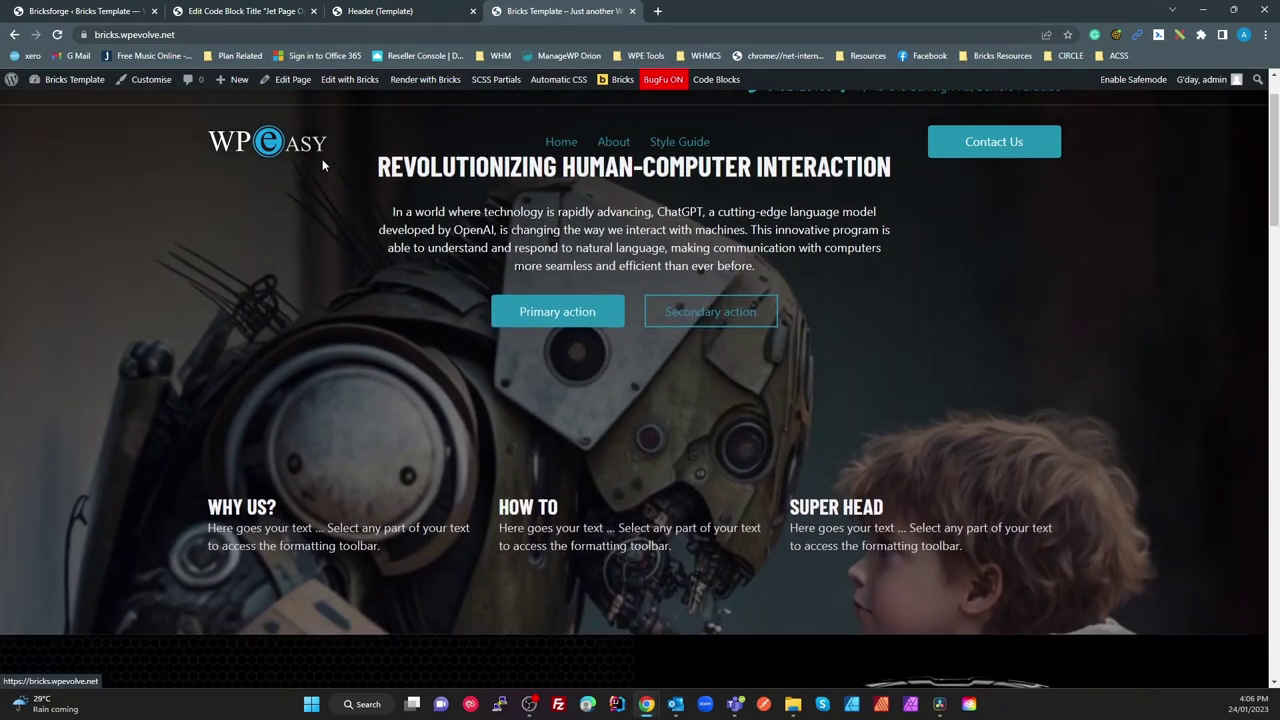
scroll(316, 162, up, 1)
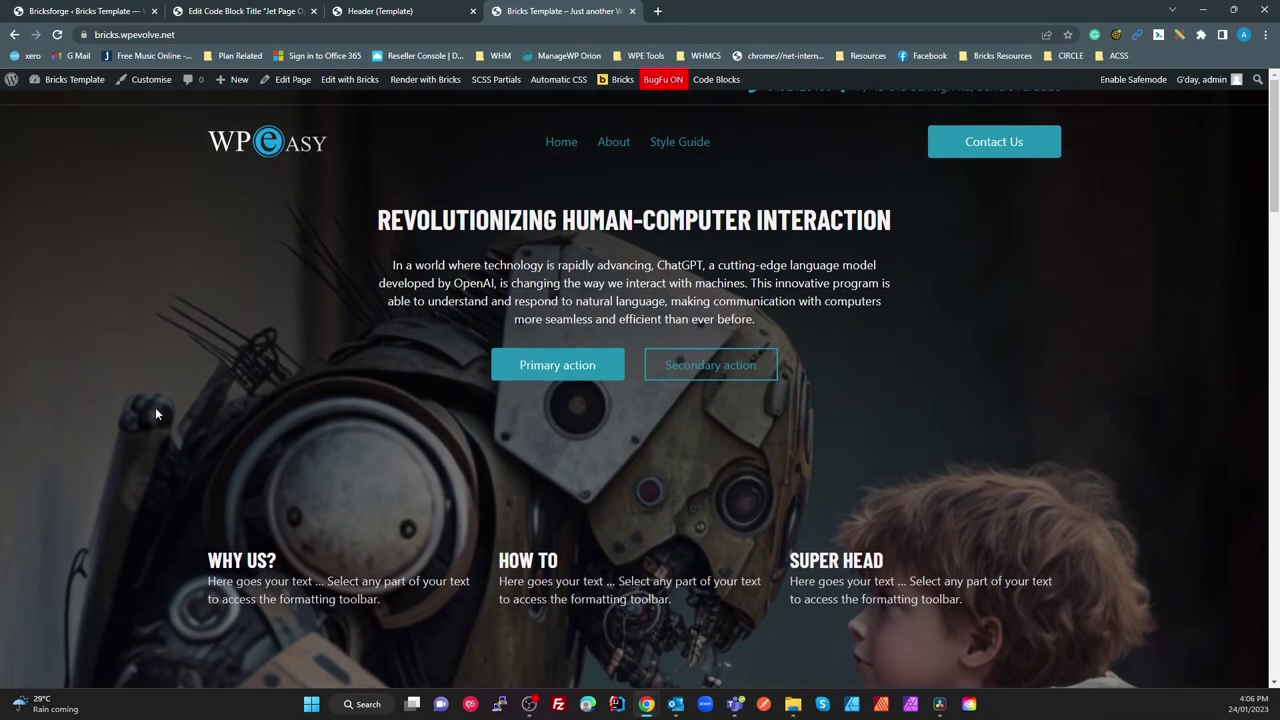
key(F12)
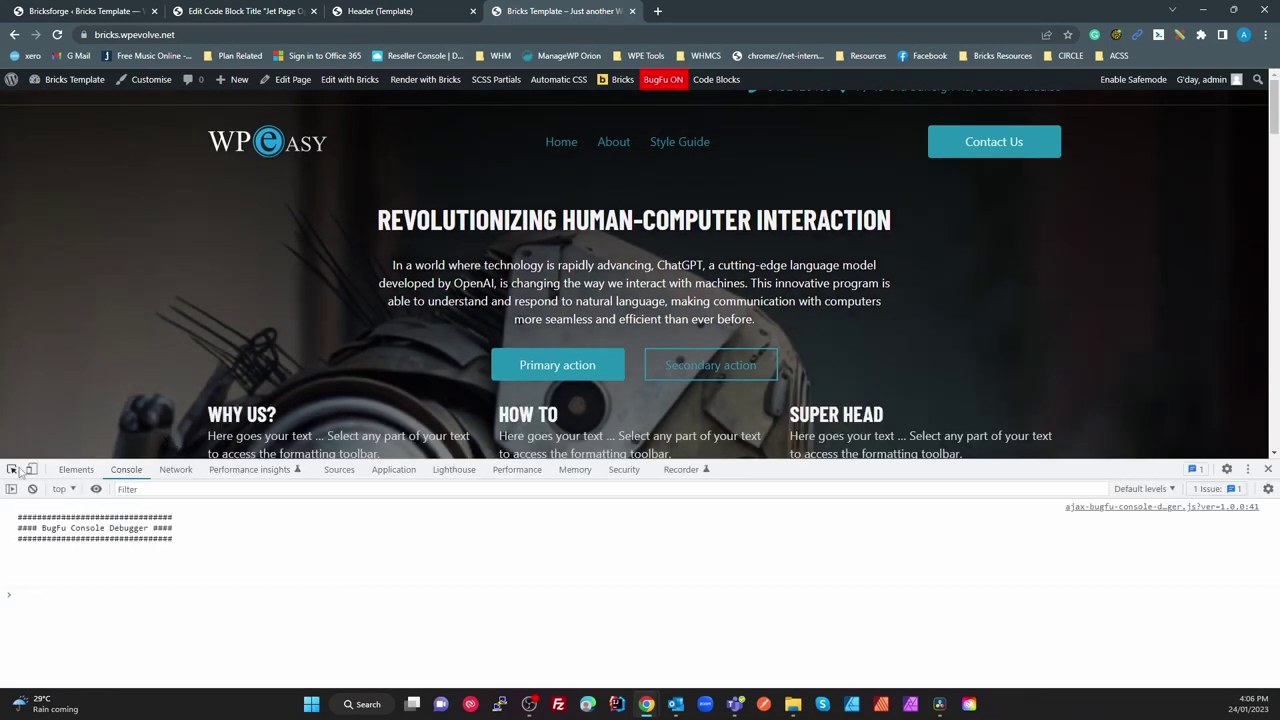
key(ctrl+shift+c)
click(142, 154)
click(58, 558)
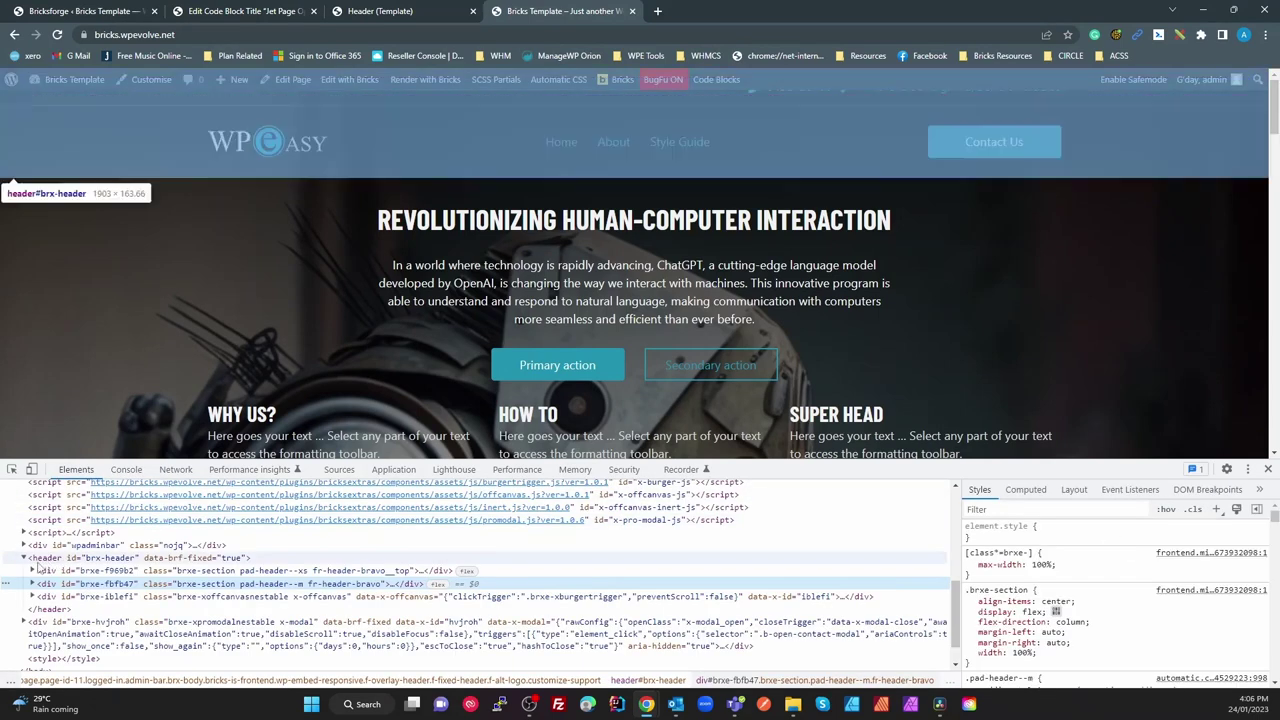
click(23, 558)
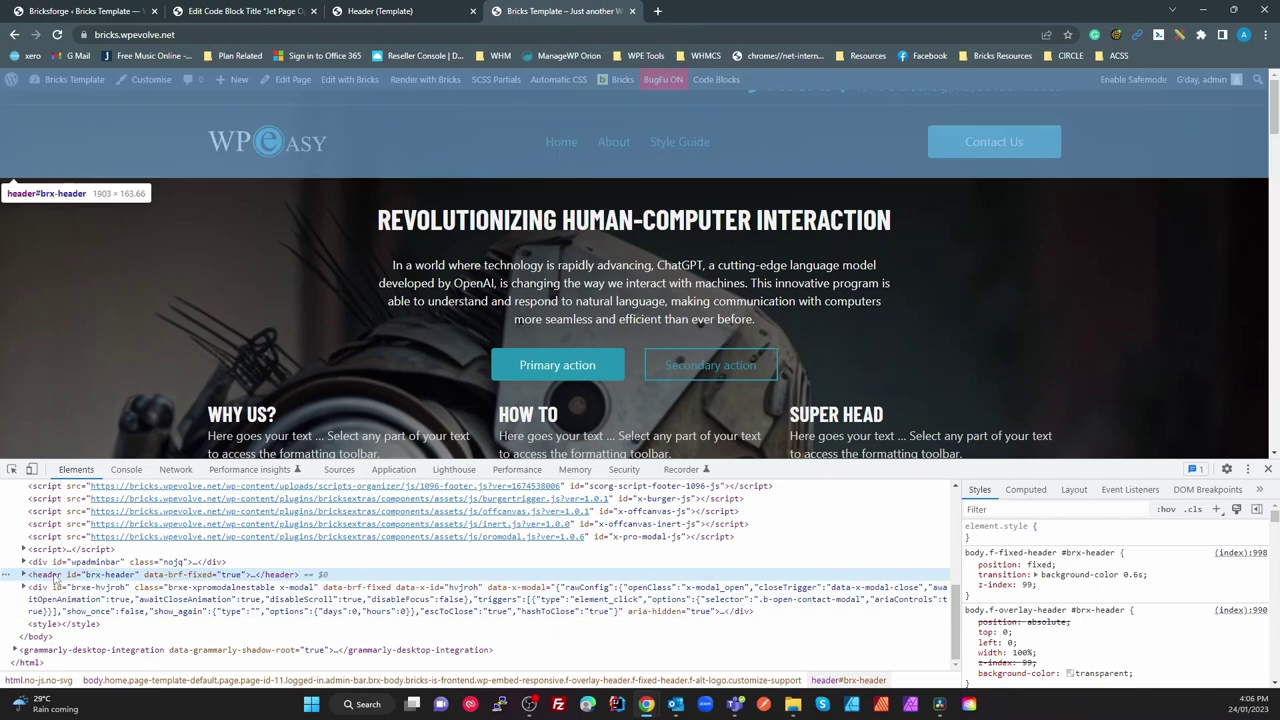
Expand the smooth-wrapper div in the DOM tree and select the smooth-content div inside it
scroll(55, 578, up, 5)
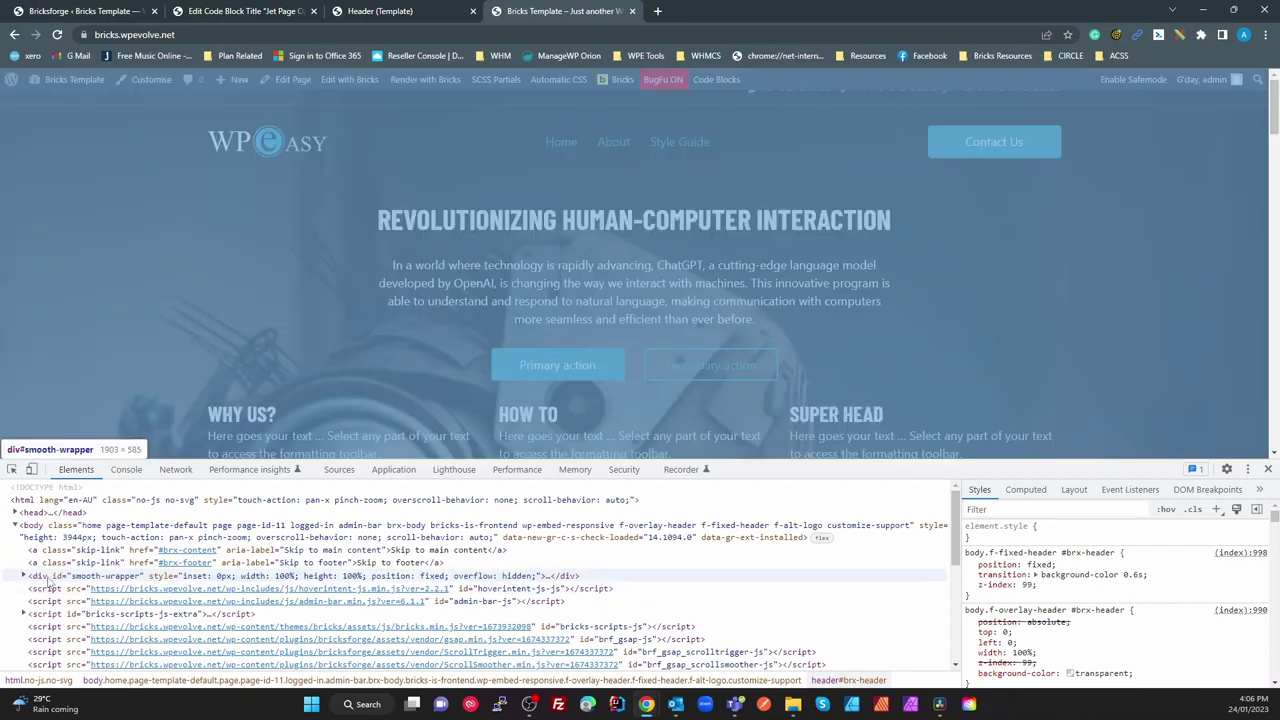
click(58, 577)
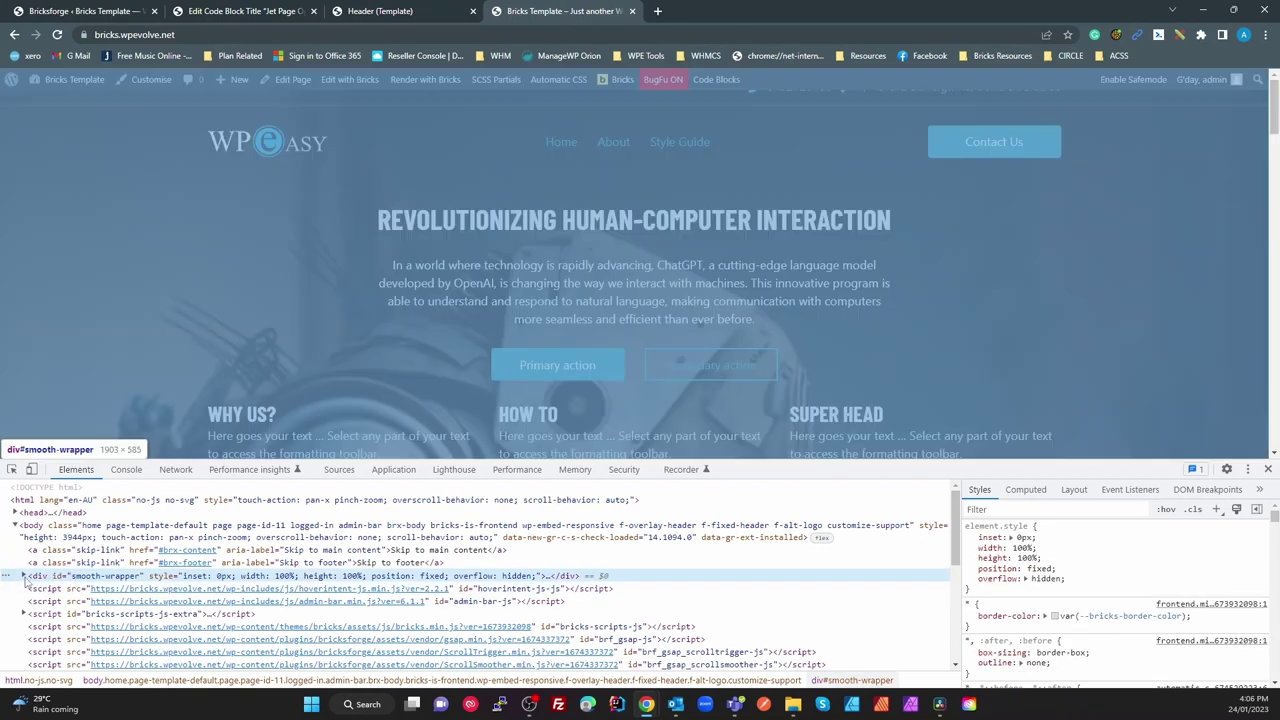
click(23, 576)
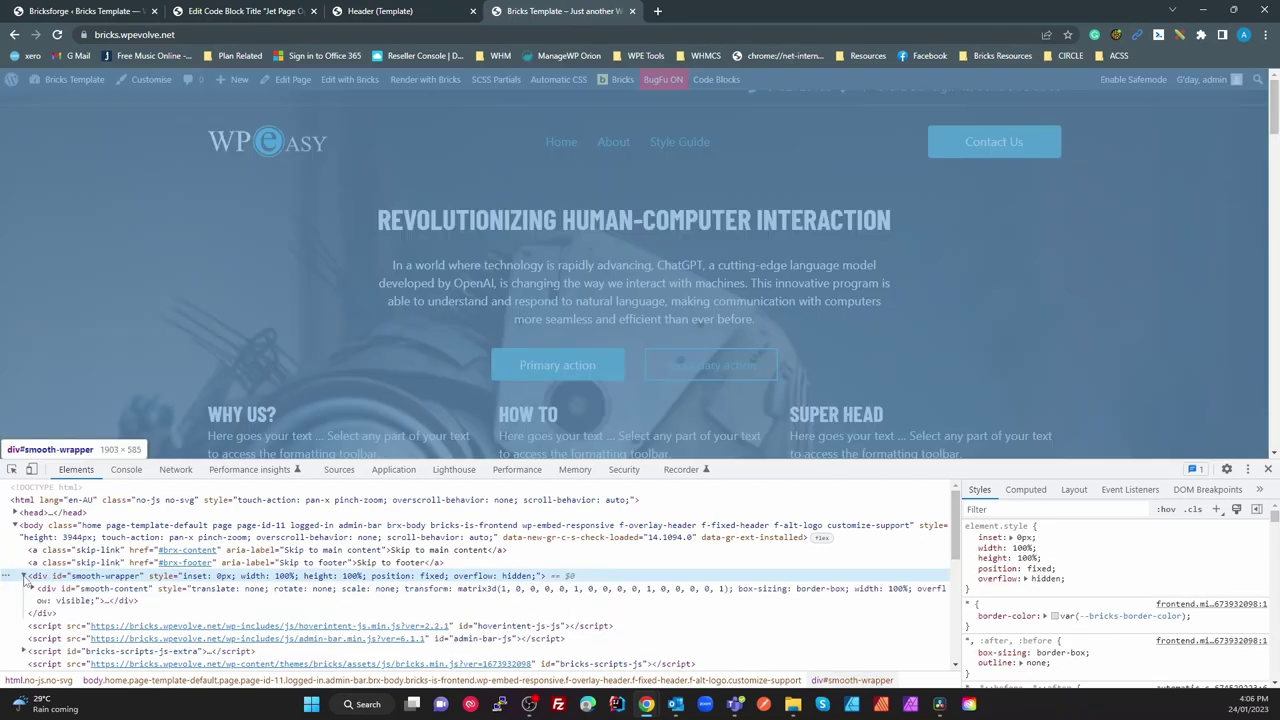
click(34, 596)
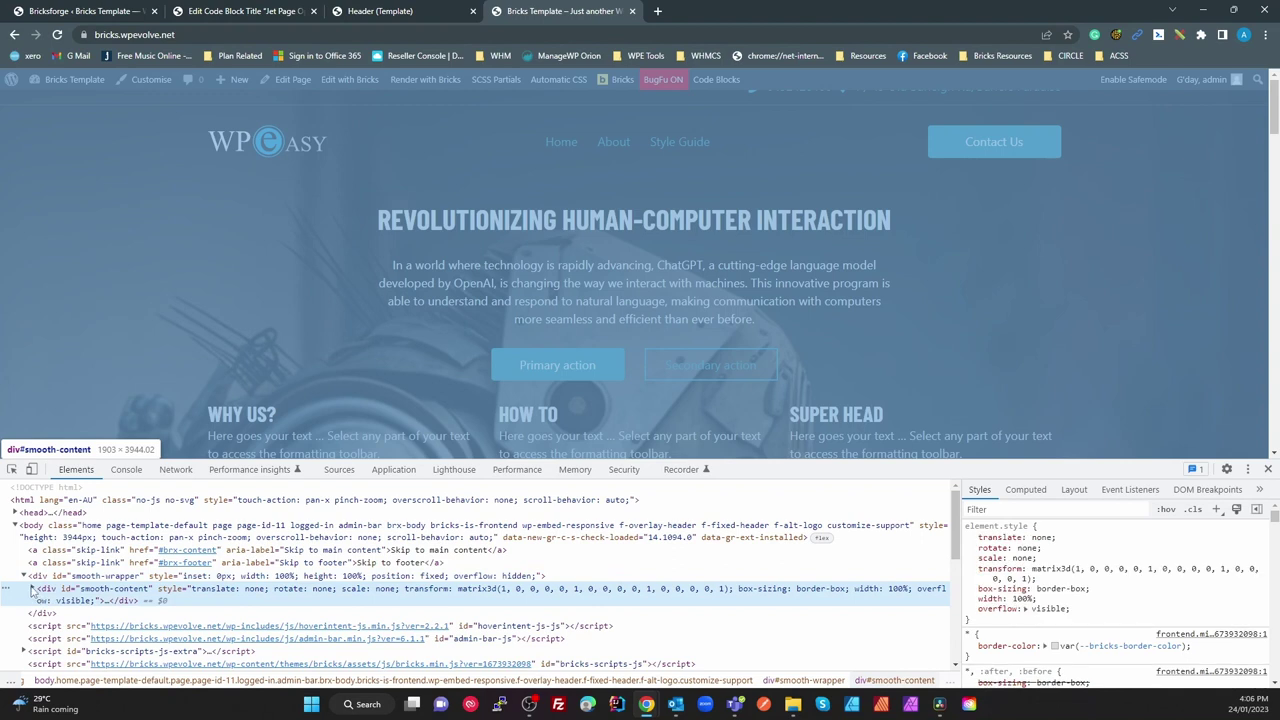
Expand the smooth-content div in the DOM tree and examine the brx-content main element inside it, leaving that element collapsed
click(30, 589)
click(46, 613)
click(41, 613)
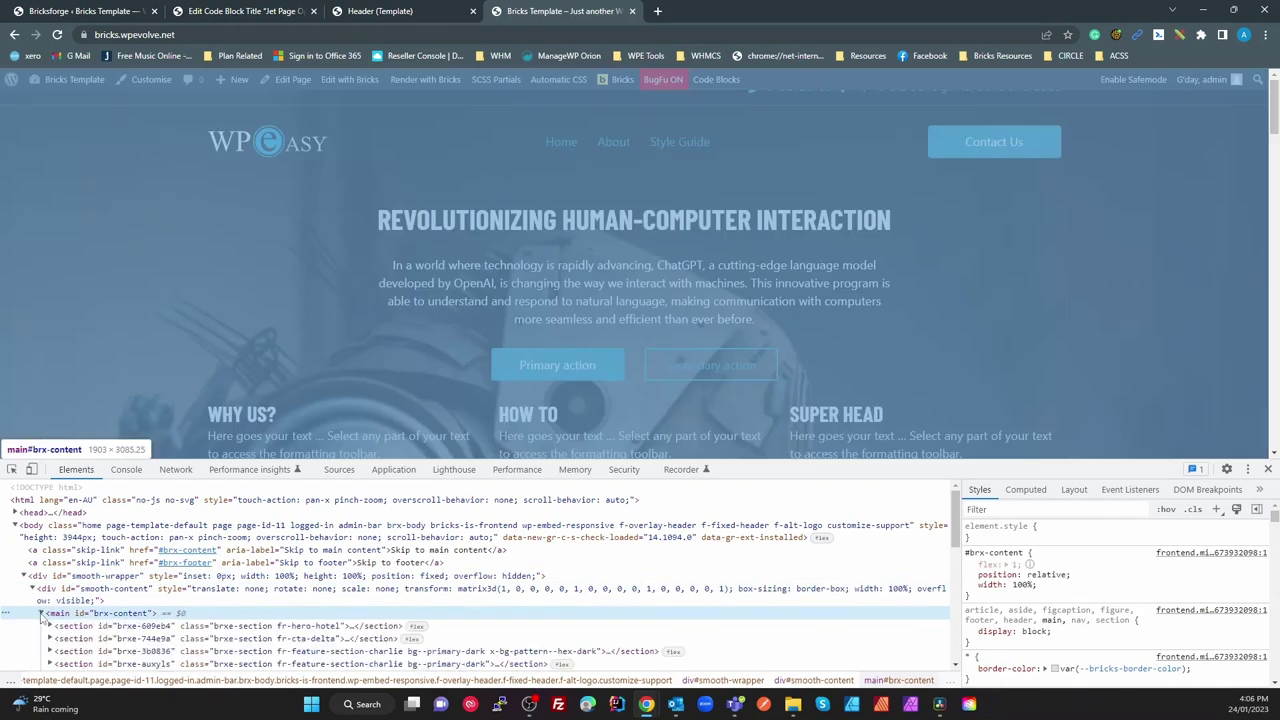
click(41, 613)
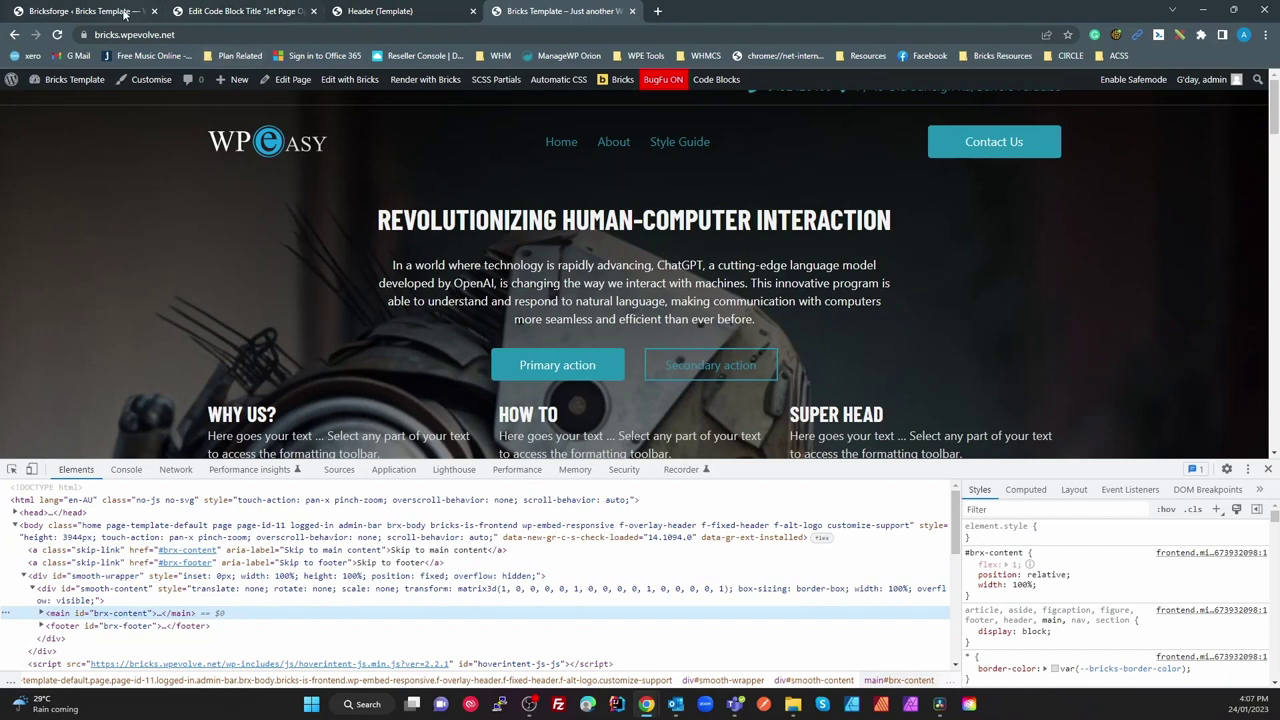
Enable automatic adjustment of all fixed elements in Bricksforge's Scroll Smoother settings, save, and reload the live home page to test the contact popup
click(123, 12)
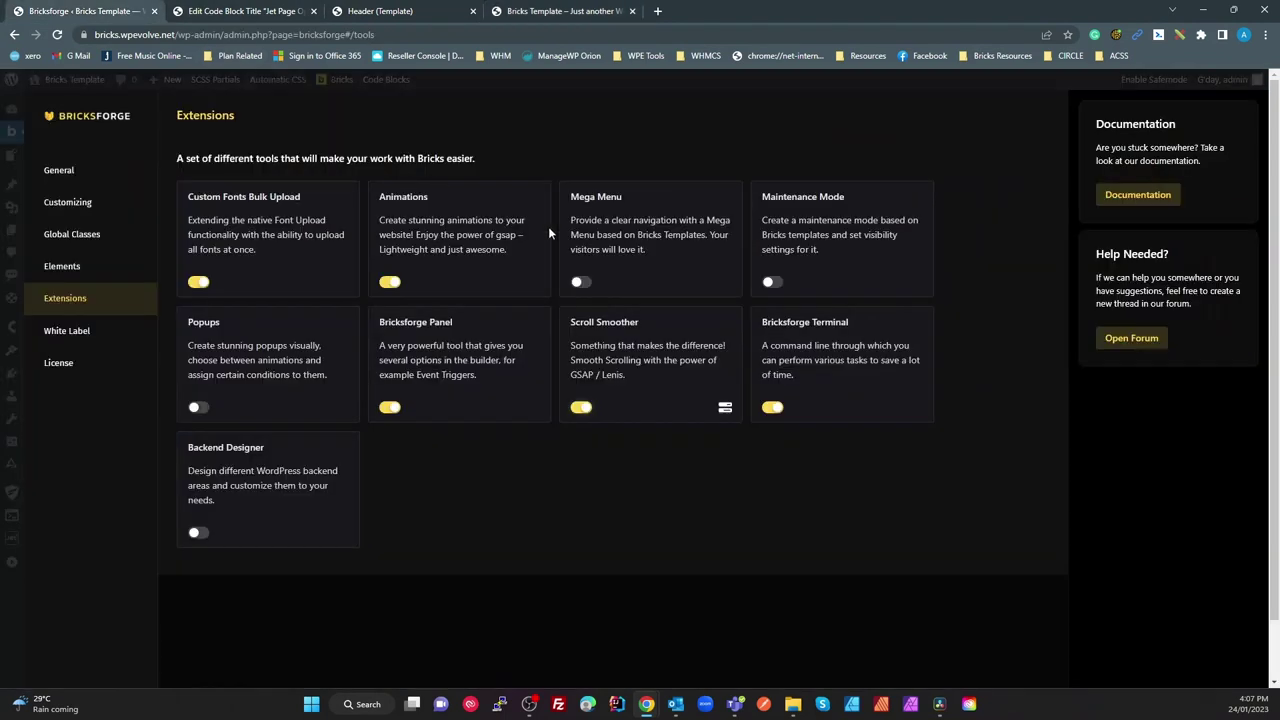
click(725, 408)
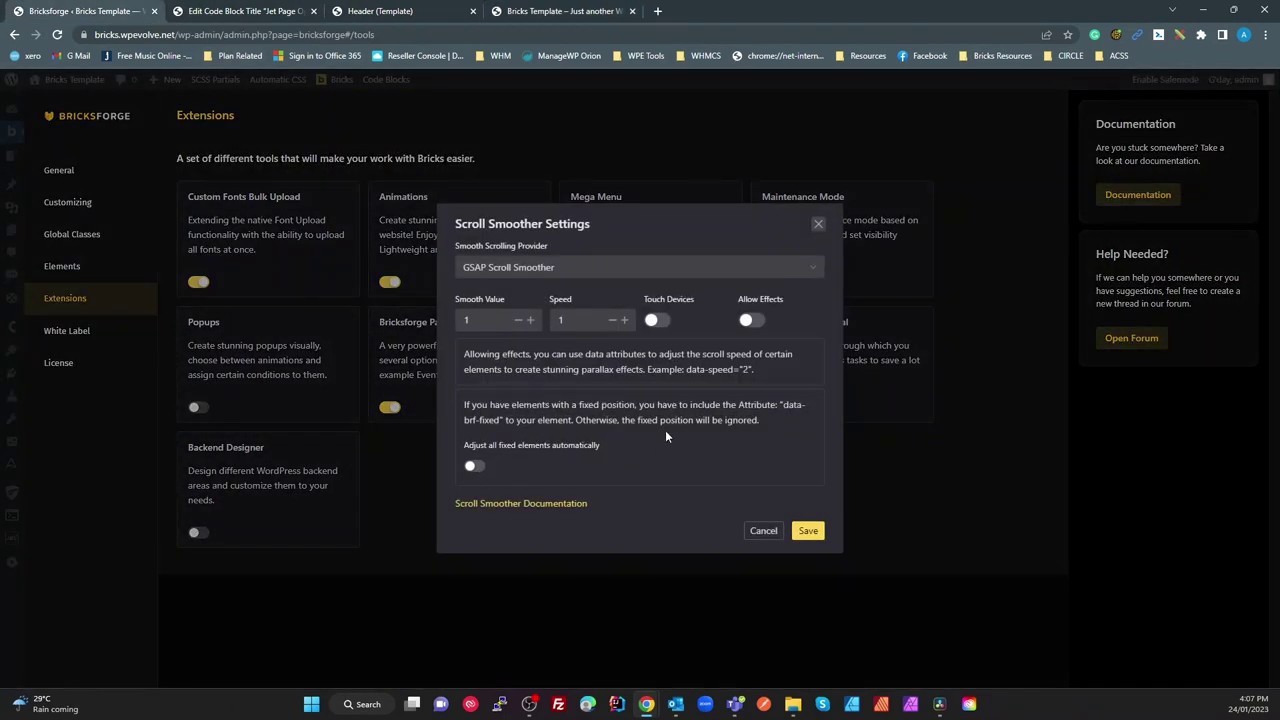
click(475, 467)
click(808, 531)
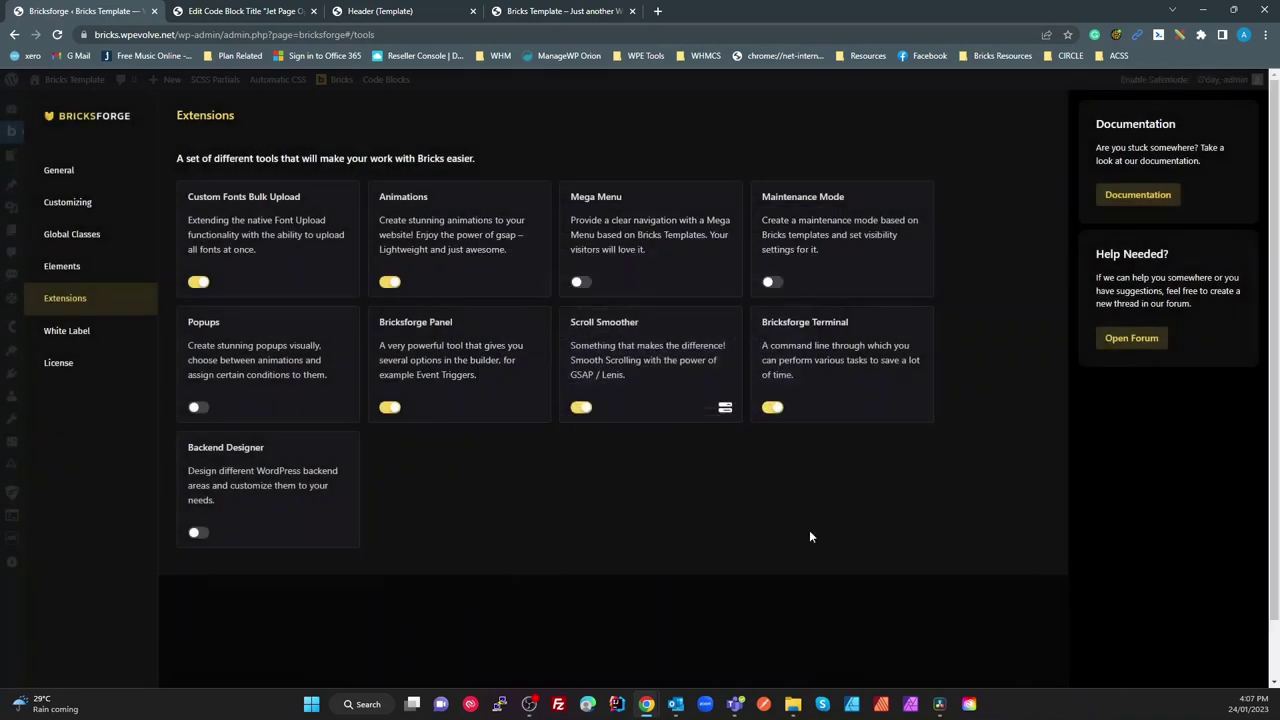
click(580, 16)
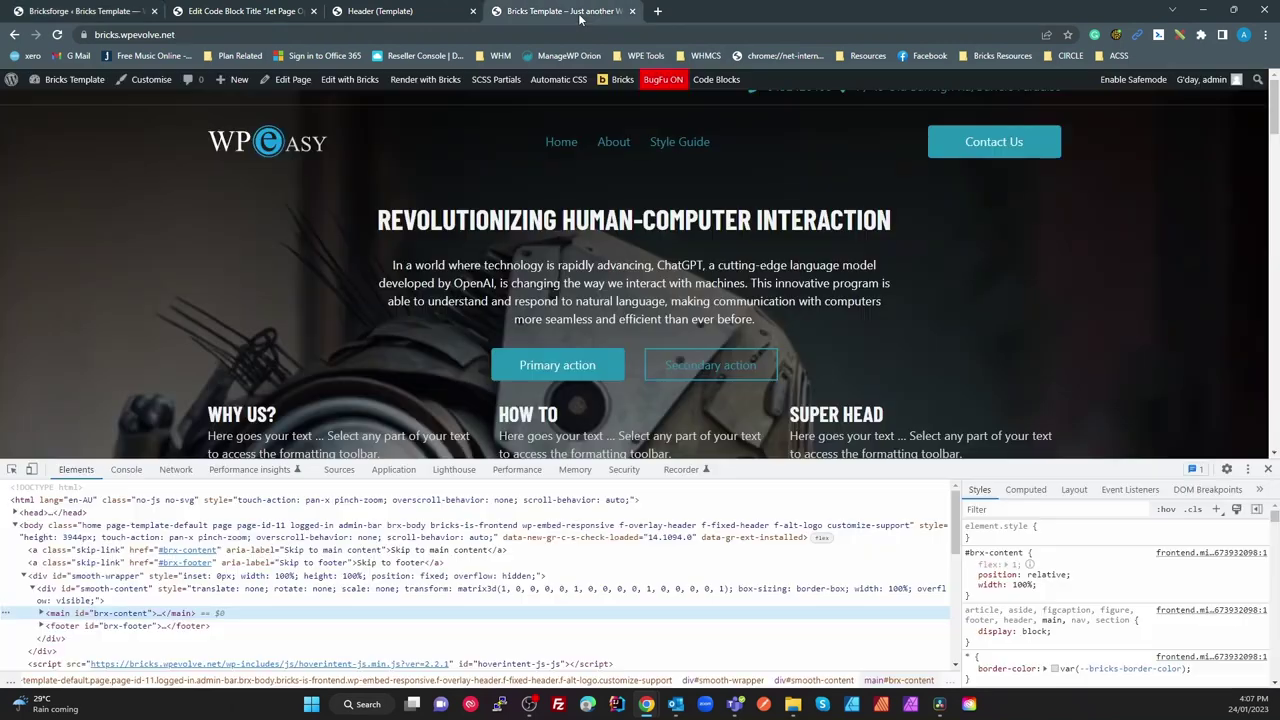
key(F5)
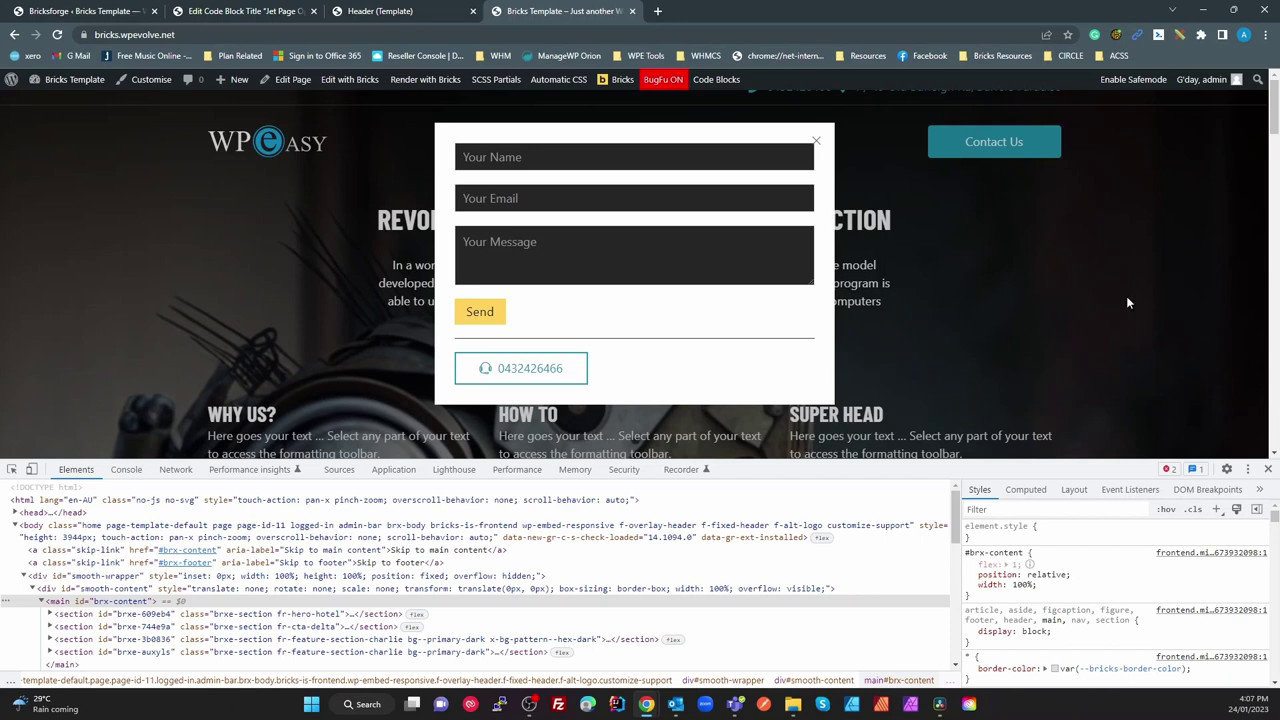
Disable automatic adjustment of all fixed elements in Bricksforge's Scroll Smoother settings and save
click(80, 11)
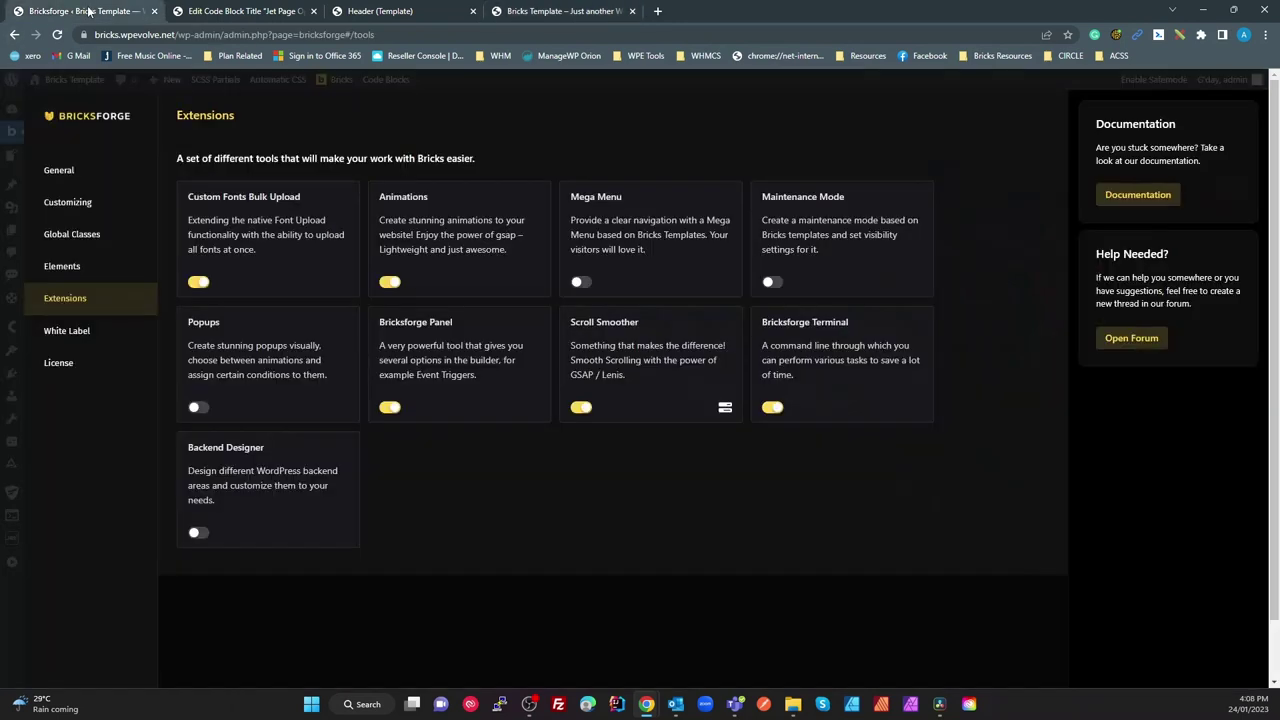
click(725, 407)
click(474, 464)
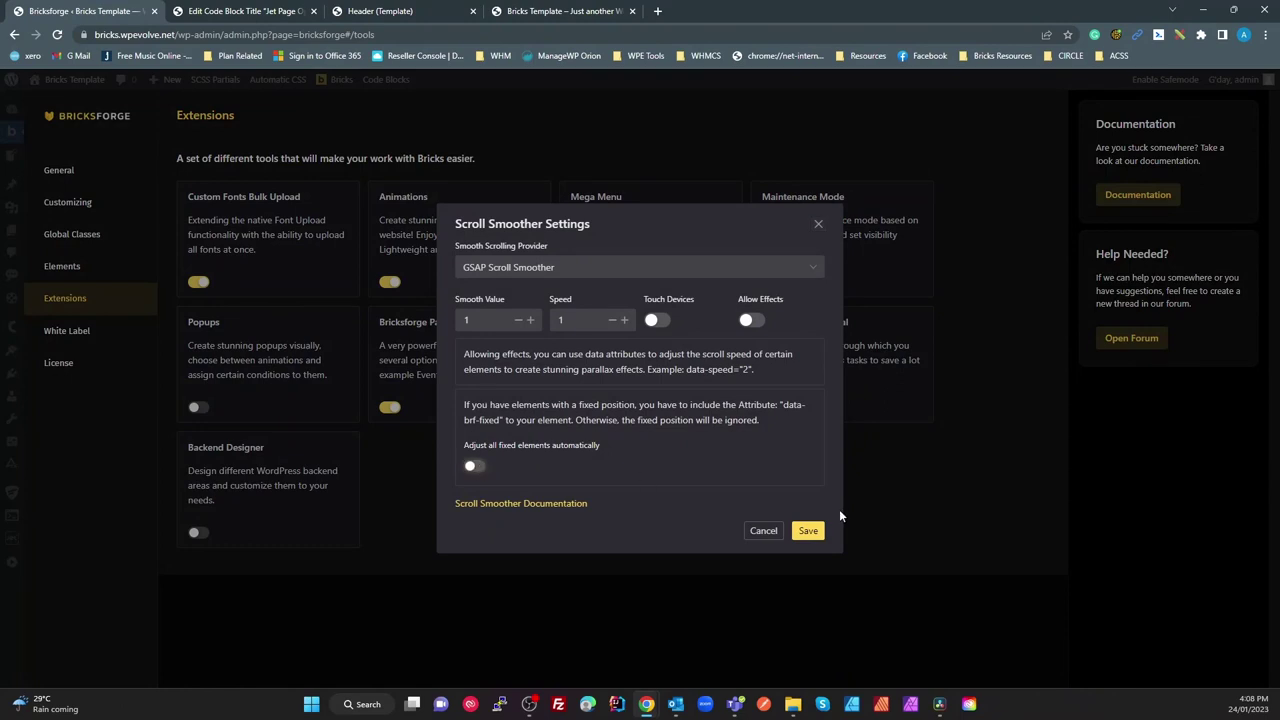
click(809, 531)
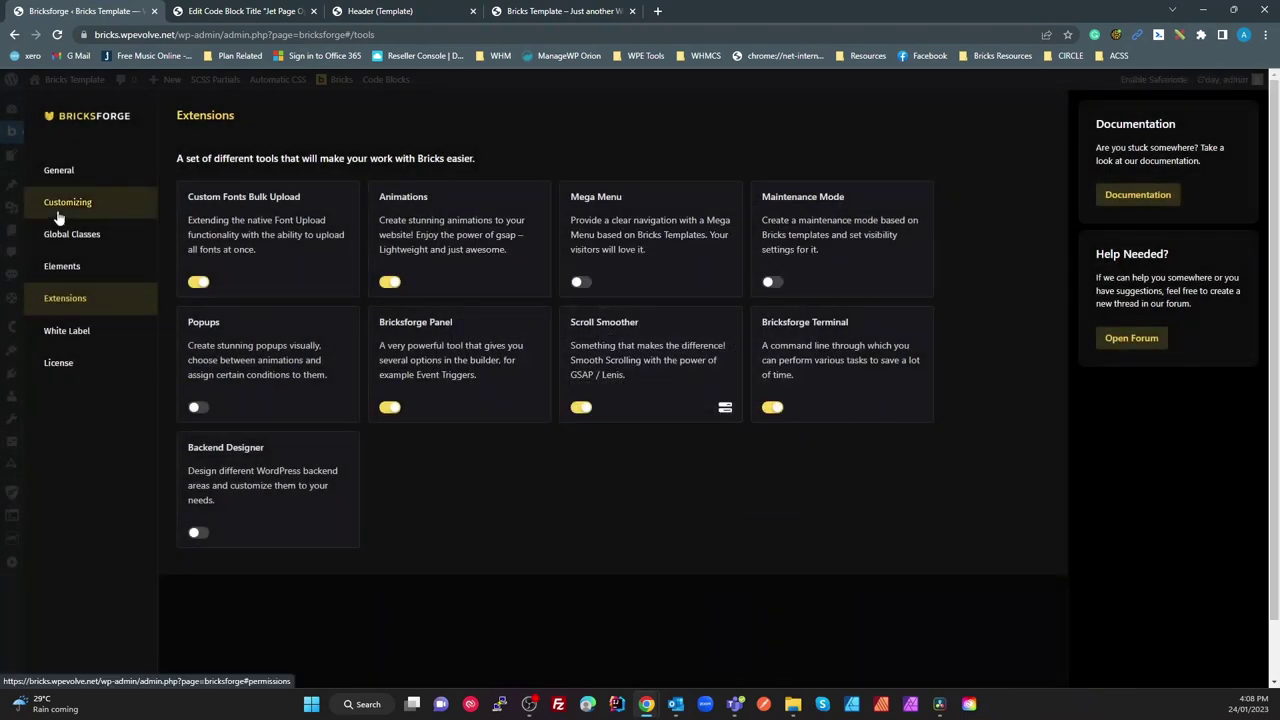
Reload the live home page and test opening and closing the Contact Us popup
click(510, 12)
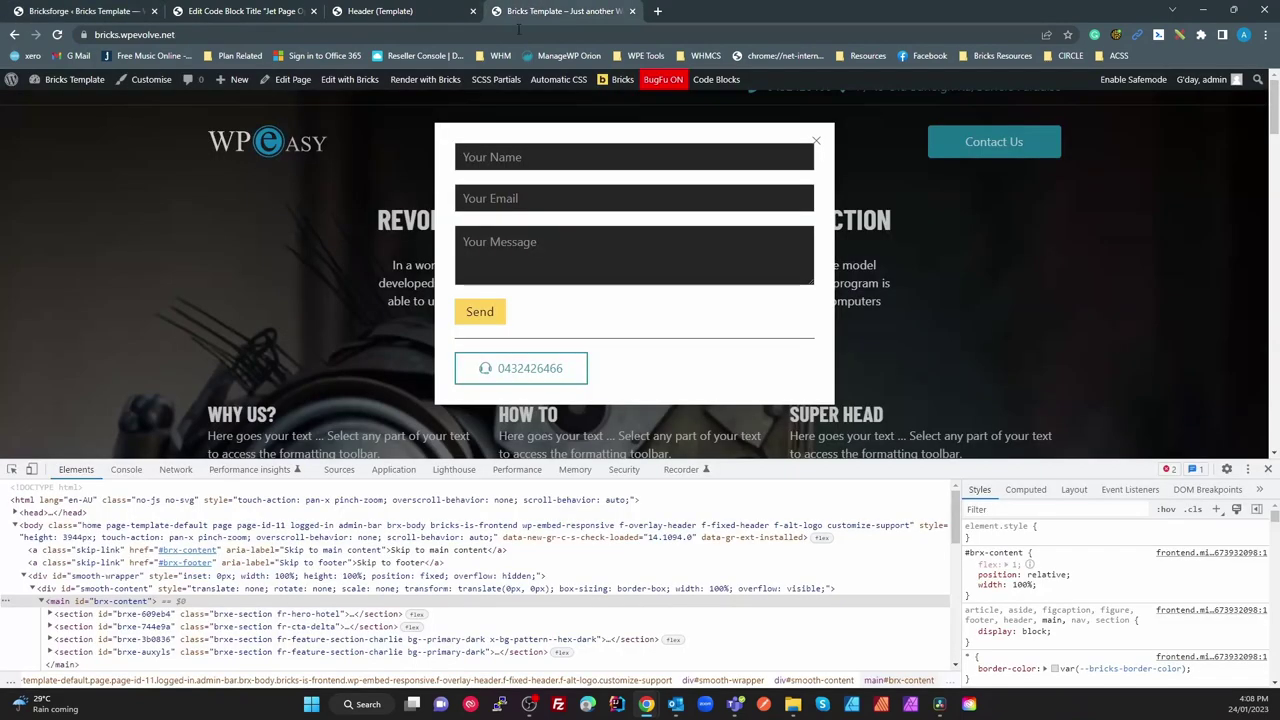
key(ctrl+r)
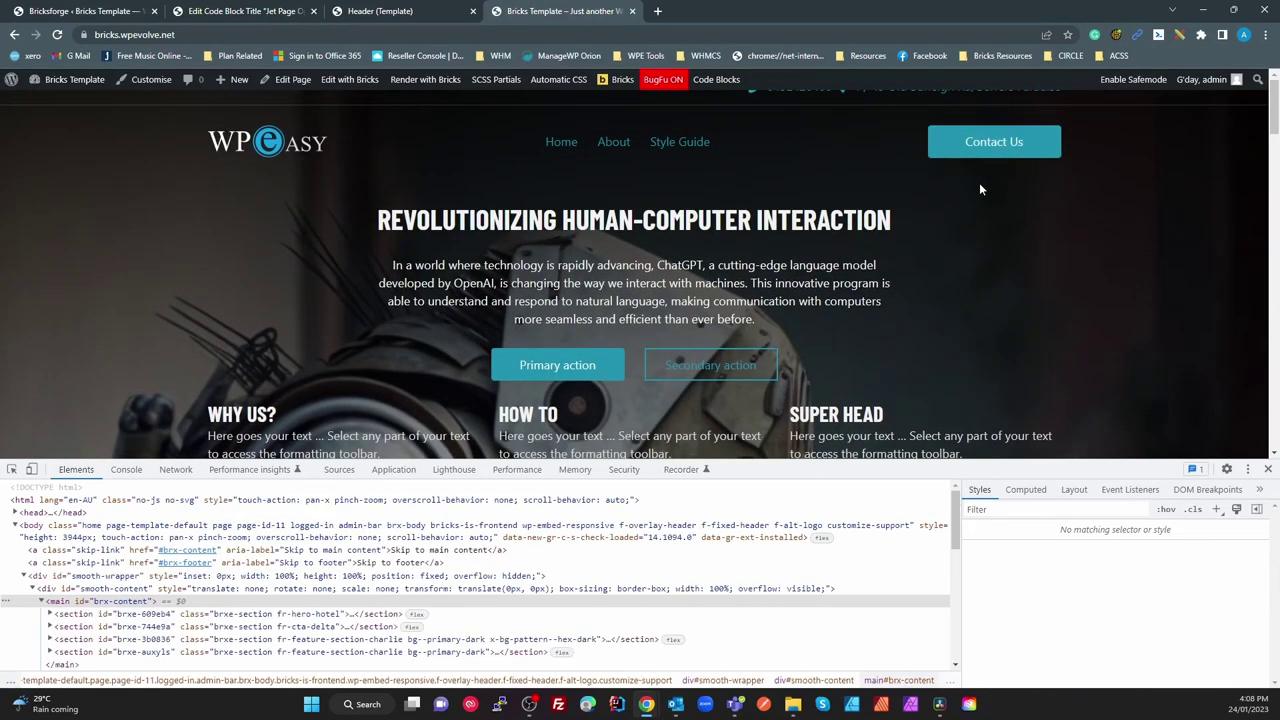
click(1008, 152)
click(1011, 182)
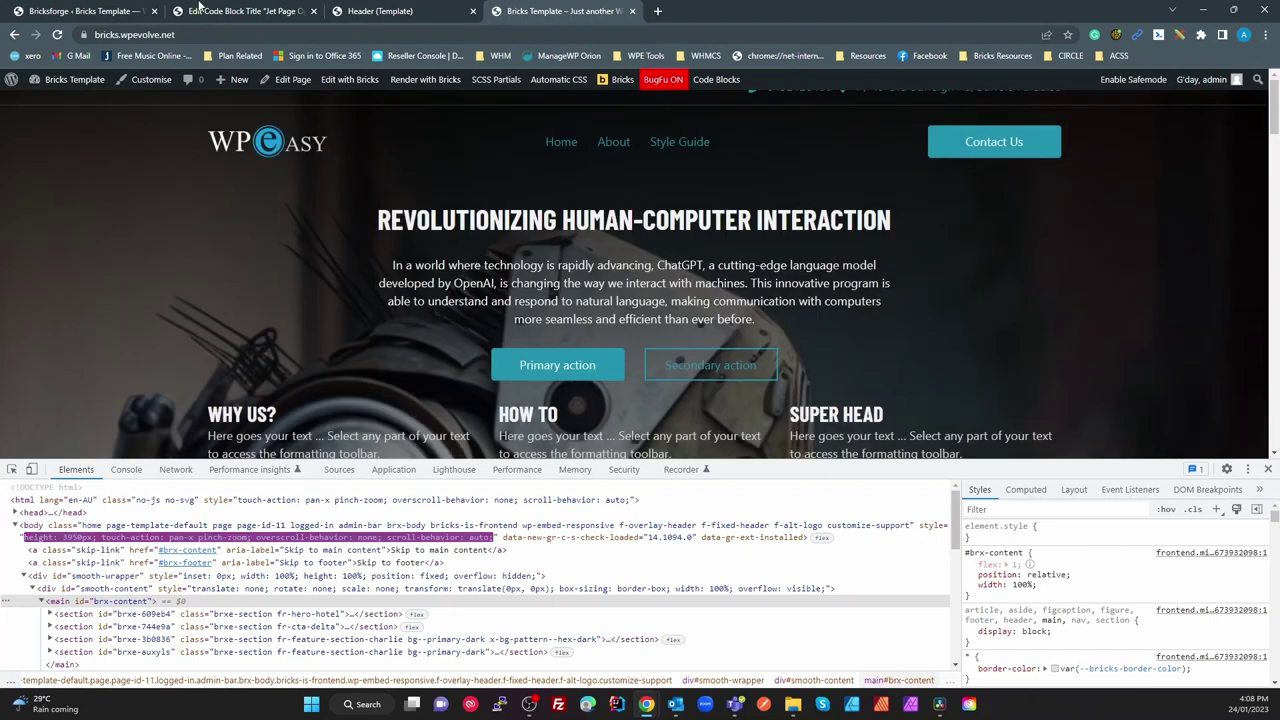
Review the fixed-element options in Bricksforge's Scroll Smoother settings and close them without saving
click(115, 13)
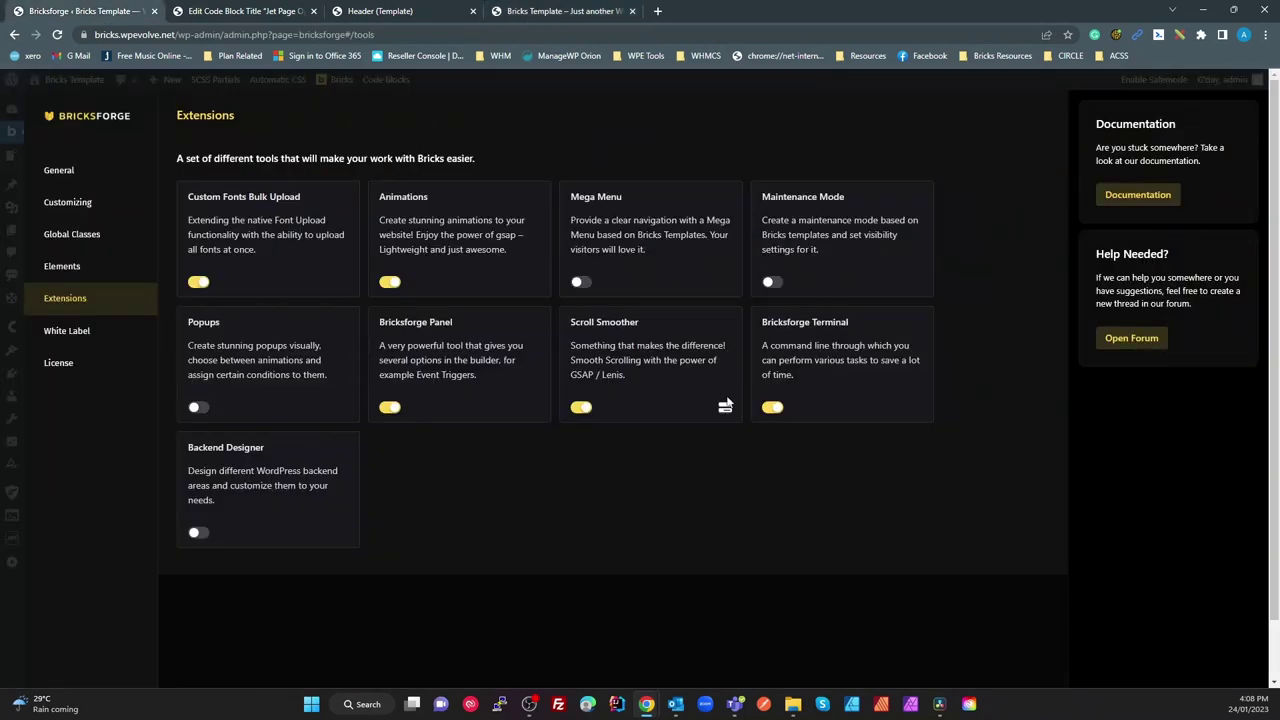
click(727, 406)
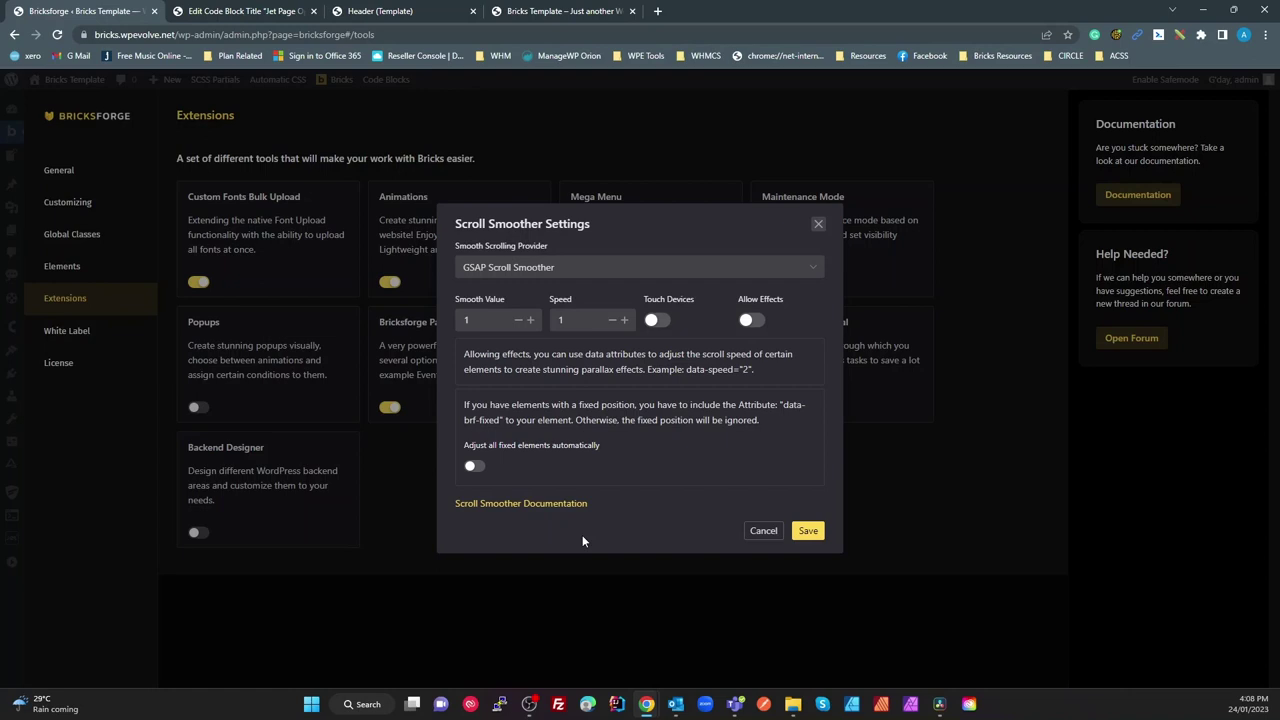
click(760, 535)
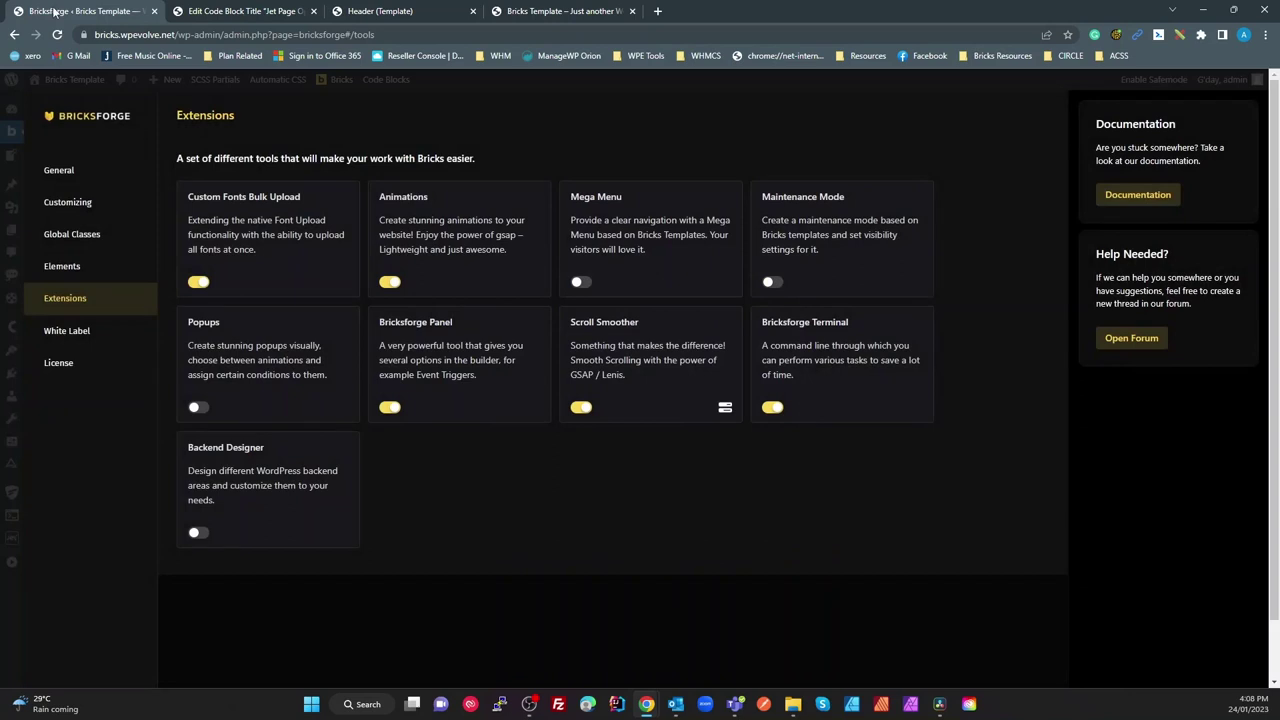
Inspect the data-brf-fixed custom attribute of the Contact form Modal in the header template and highlight its name
click(421, 10)
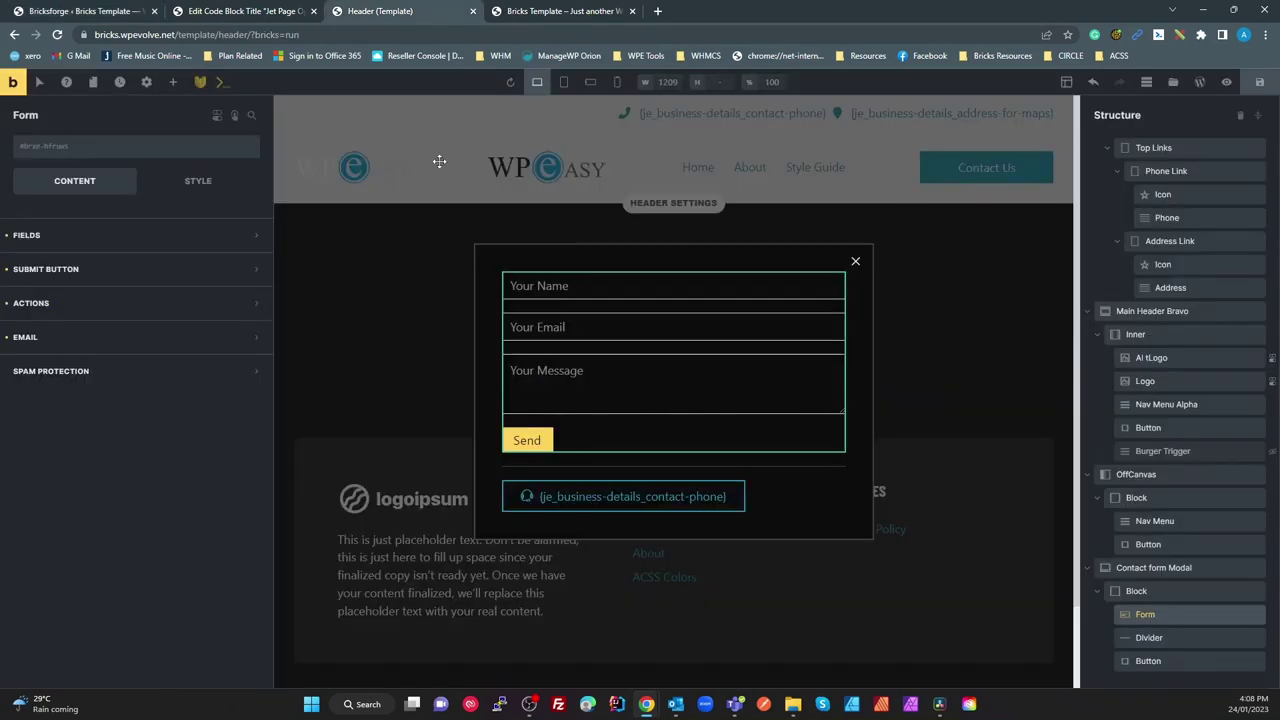
click(1160, 568)
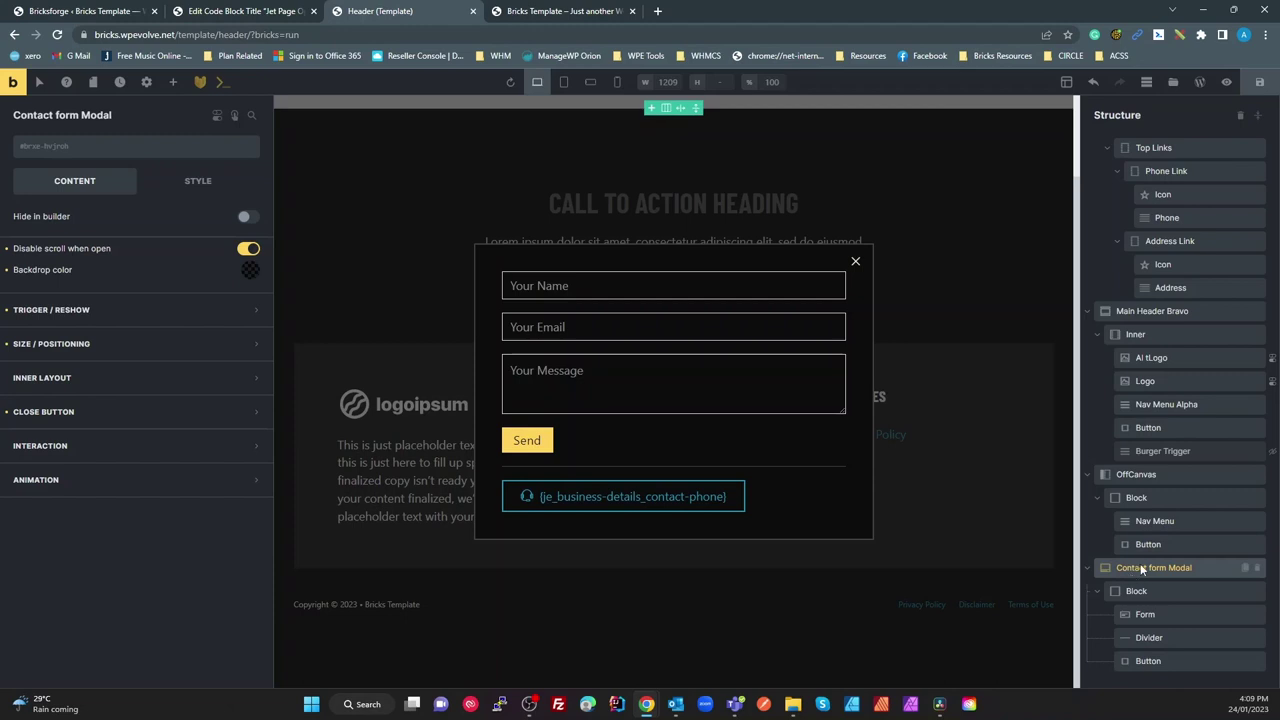
click(199, 181)
click(40, 462)
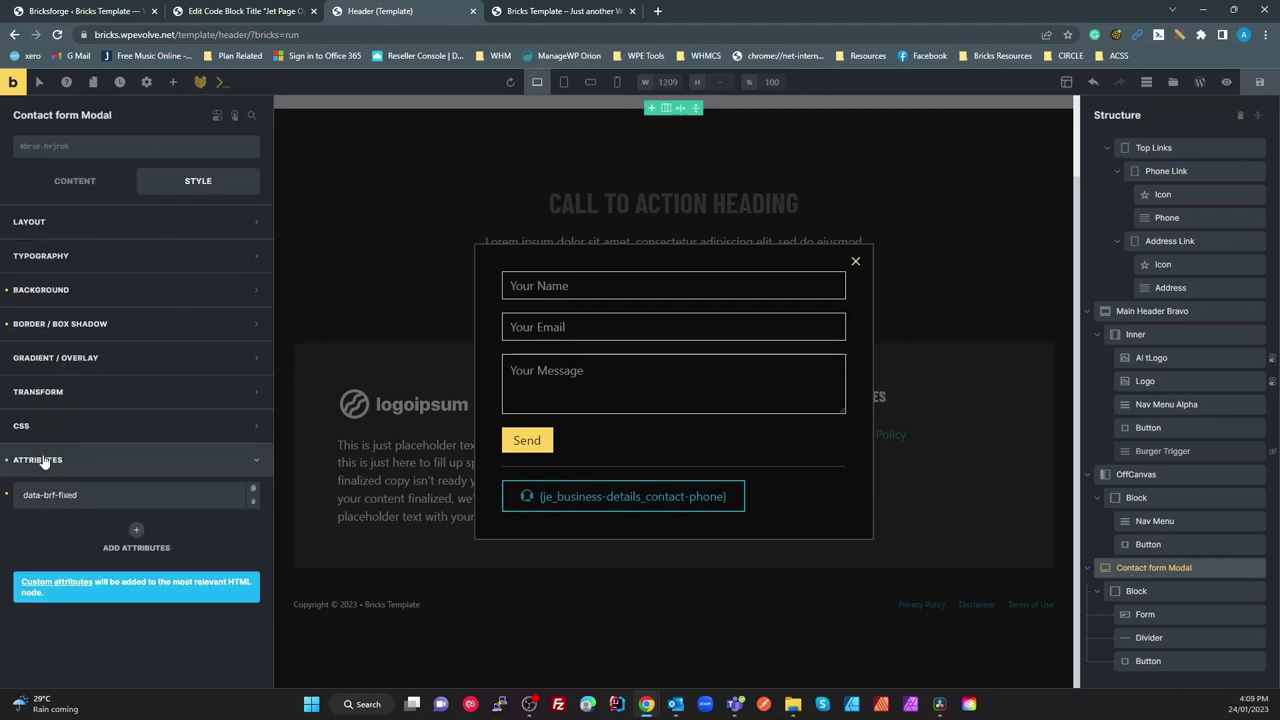
click(96, 498)
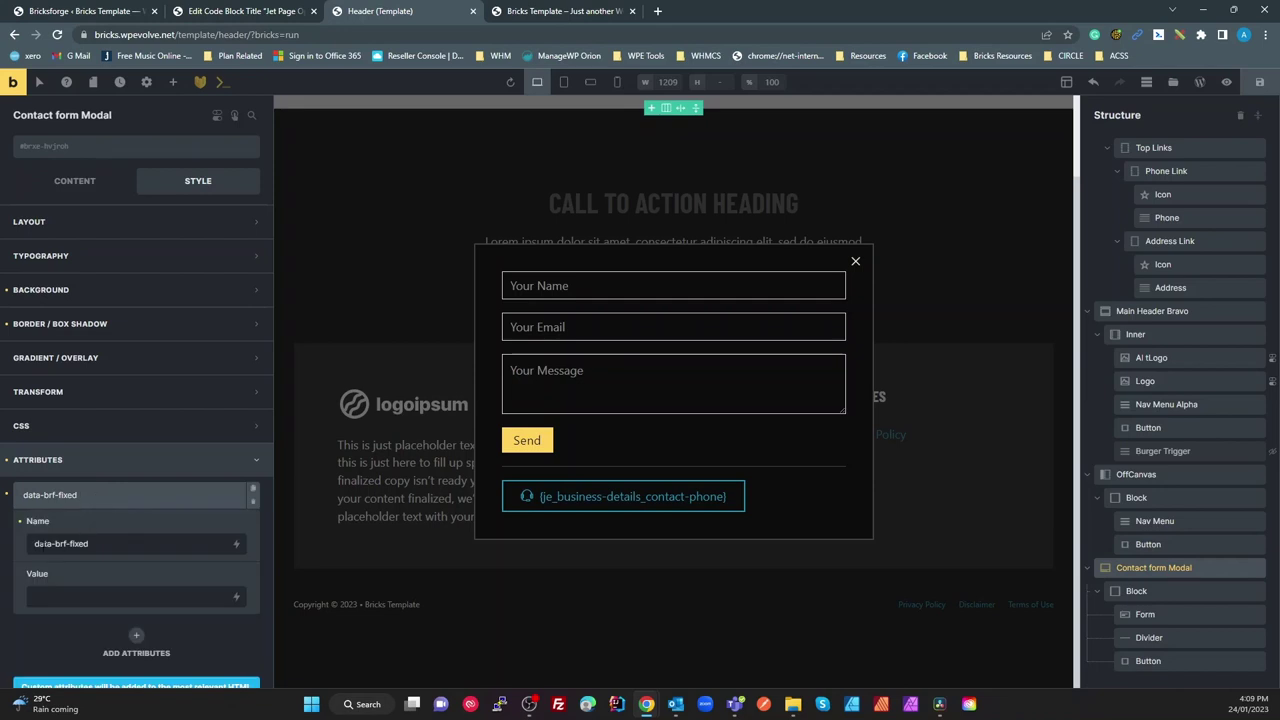
drag(38, 543, 89, 543)
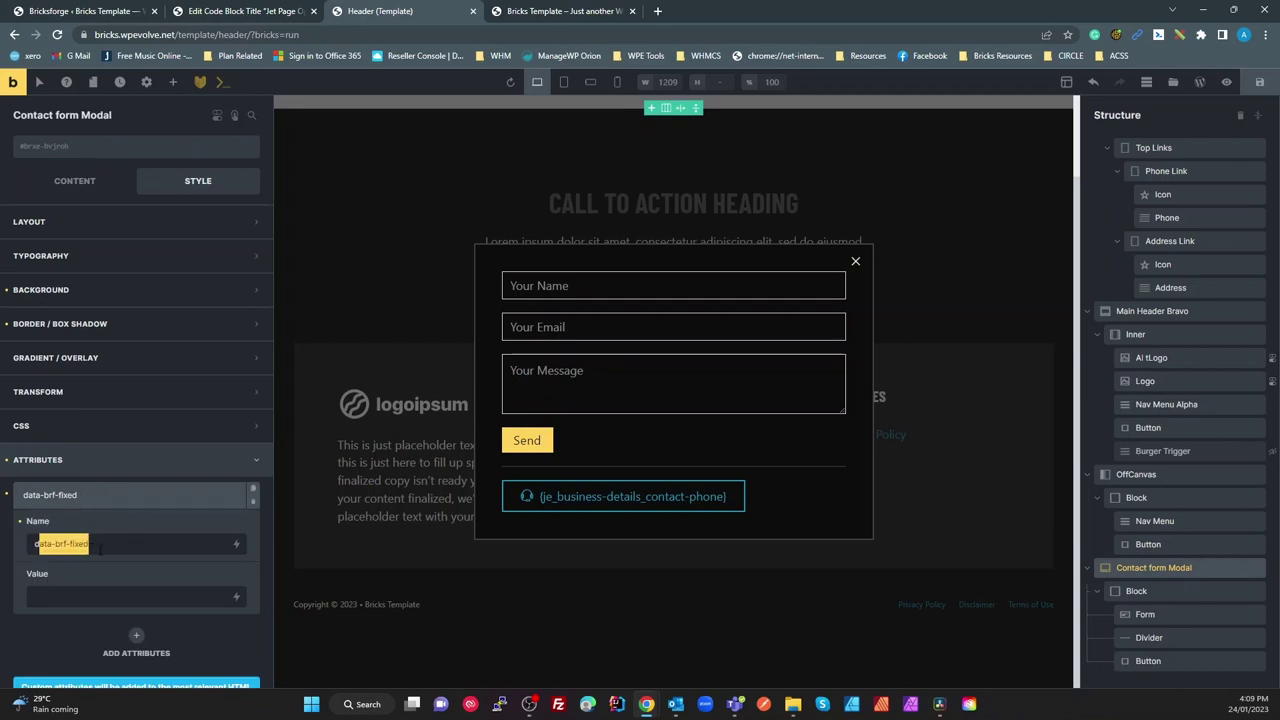
Highlight the data-brf-fixed attribute name in the fixed-position note of Bricksforge's Scroll Smoother settings
click(84, 11)
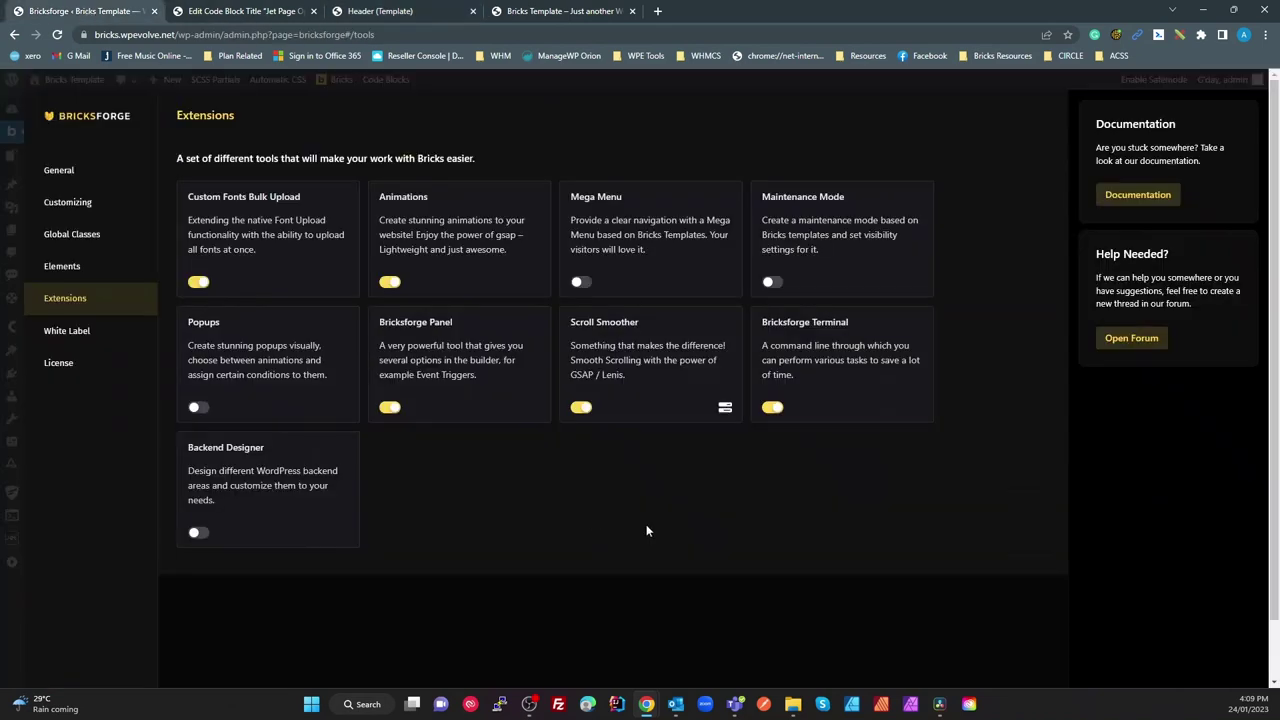
click(725, 408)
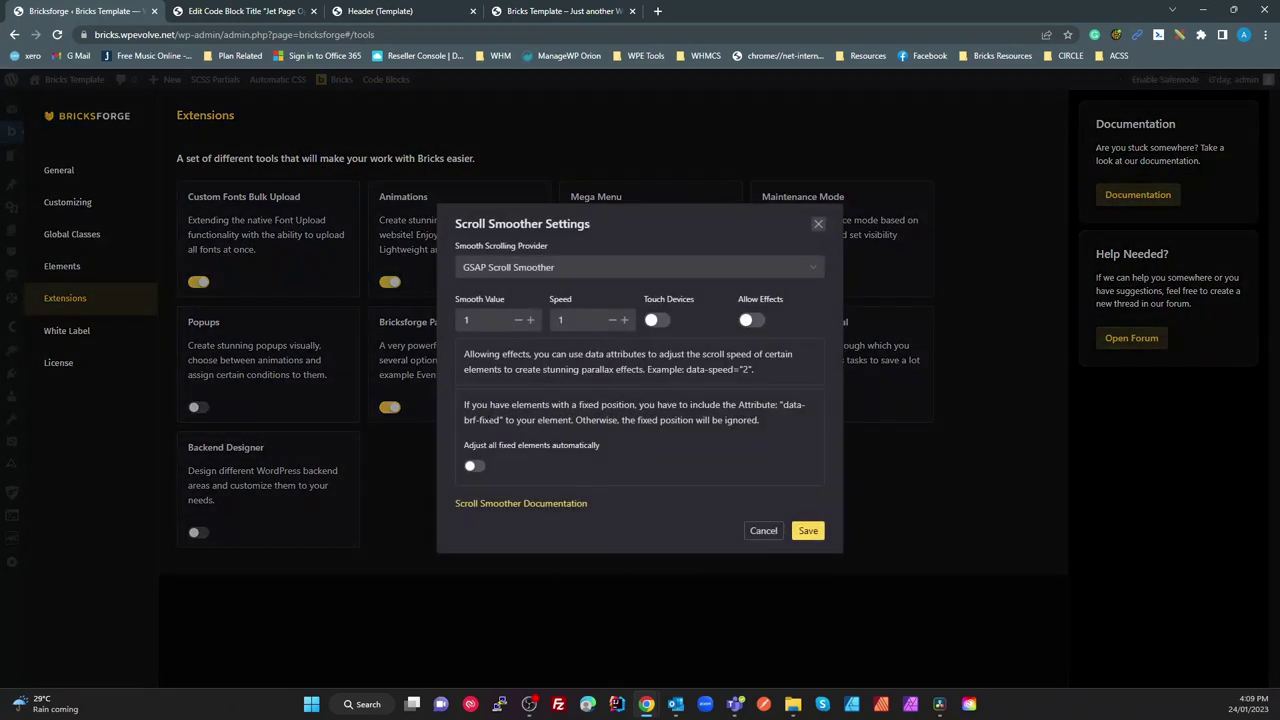
drag(785, 404, 503, 421)
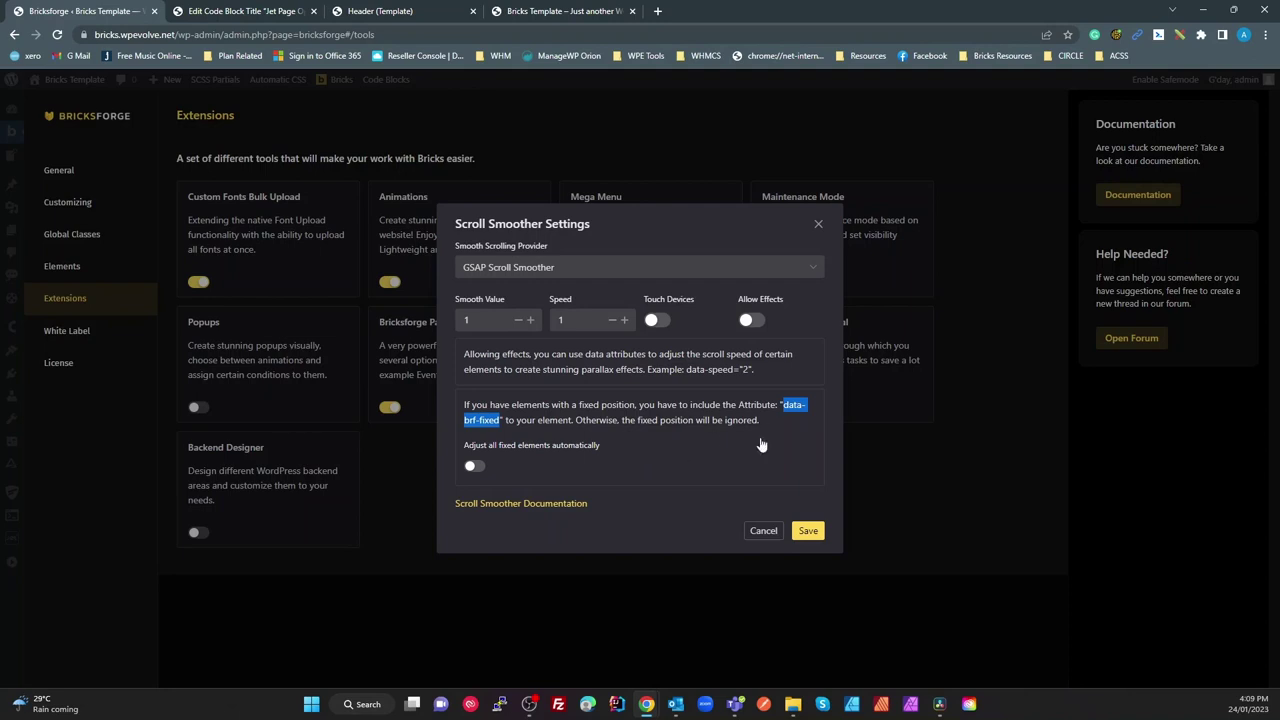
Return to the live home page and collapse the smooth-wrapper div in the DOM tree
click(257, 12)
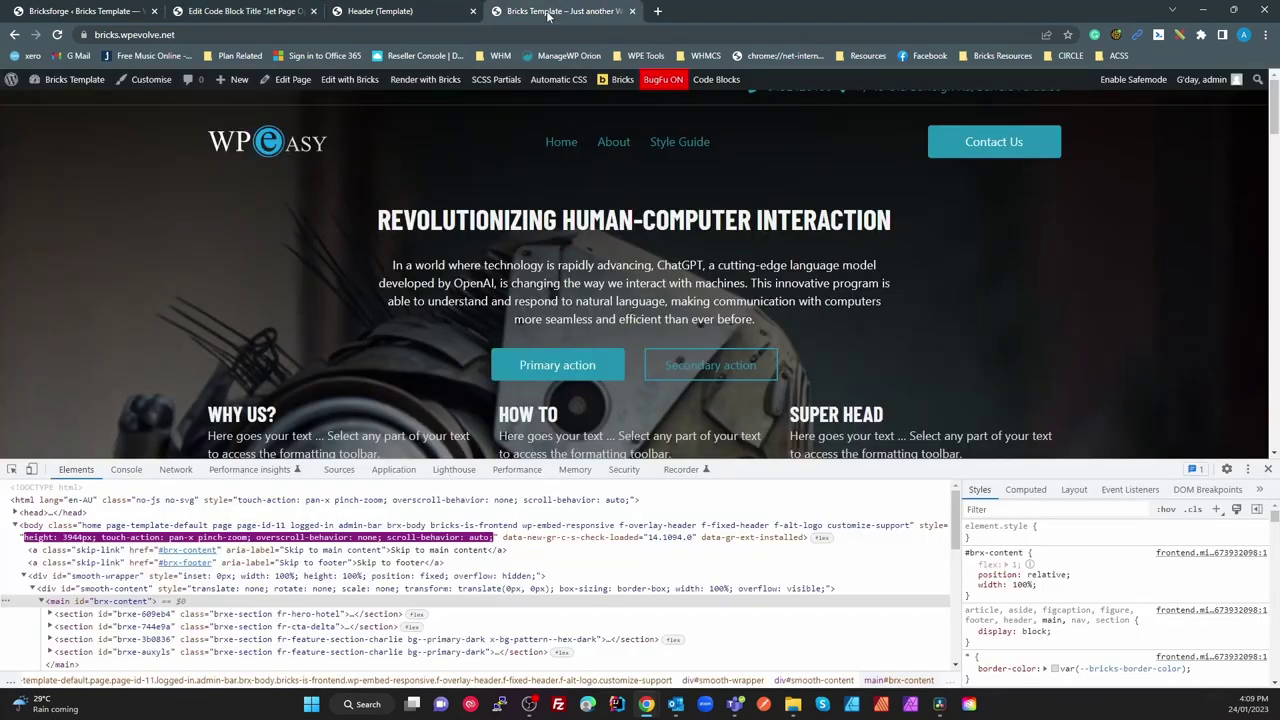
click(530, 11)
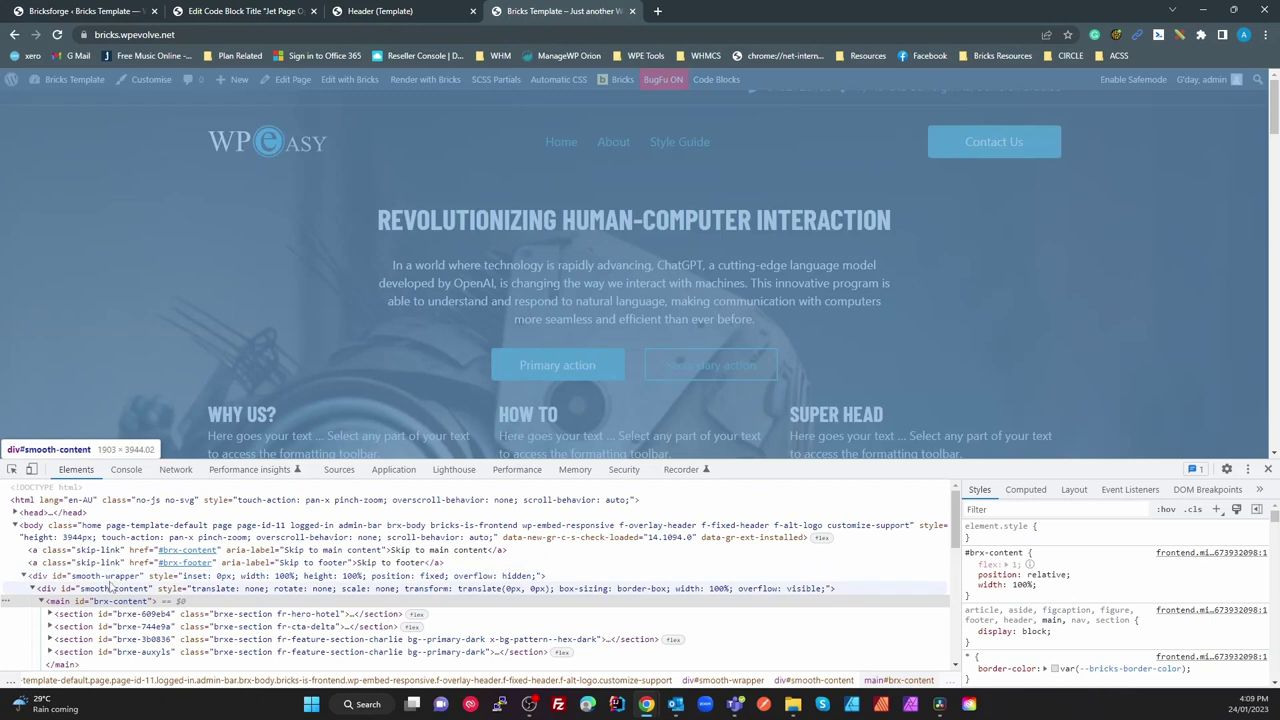
click(106, 578)
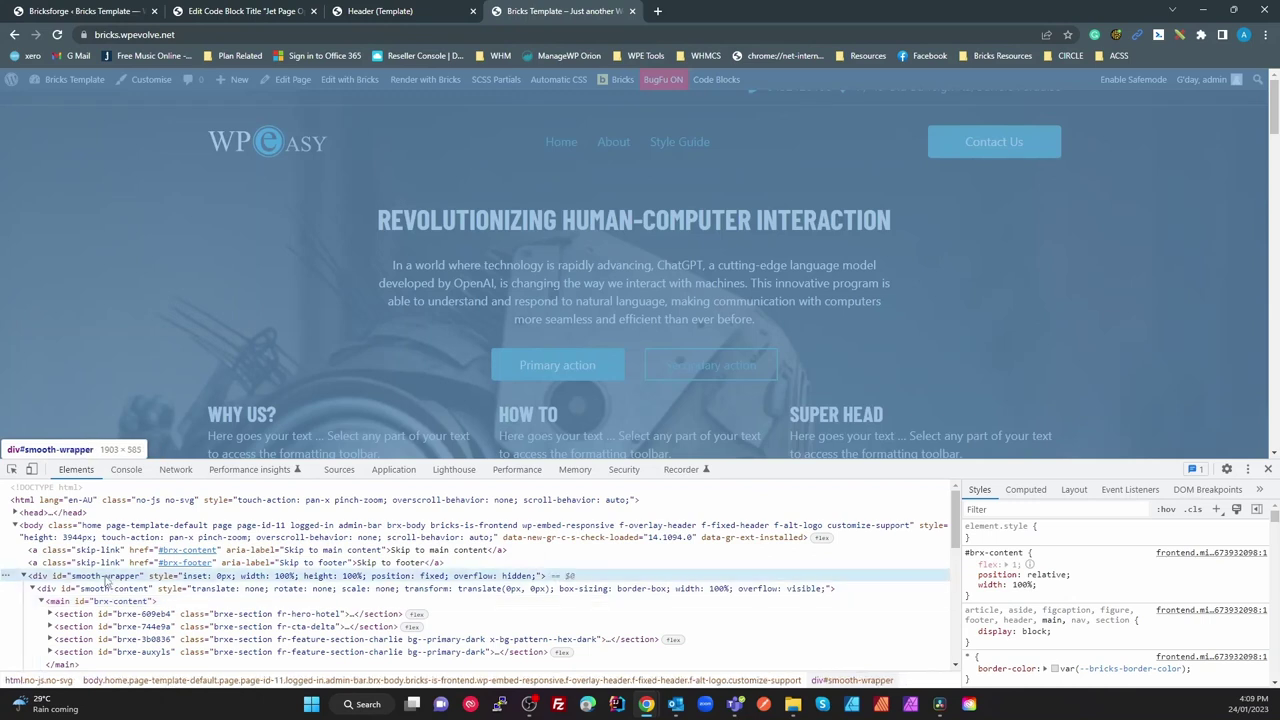
click(23, 576)
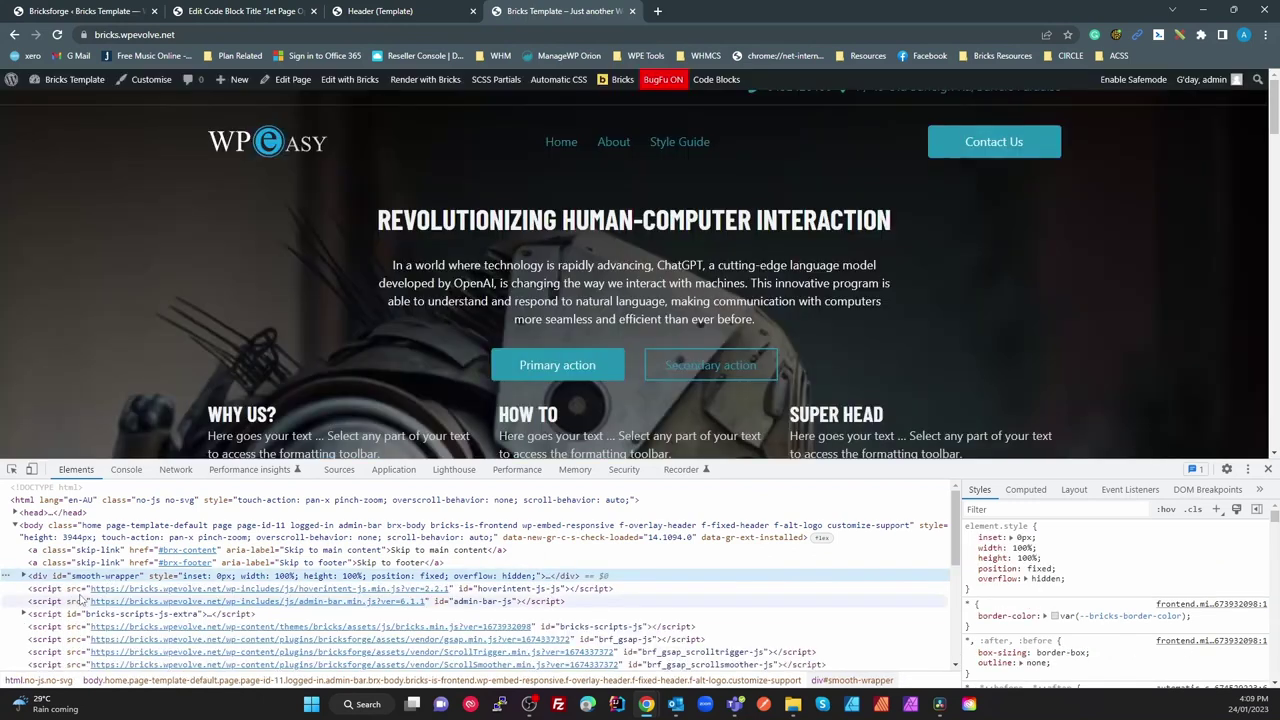
Select the brx-header element near the end of the body and compare its place in the DOM tree with the smooth-wrapper div
scroll(80, 597, down, 5)
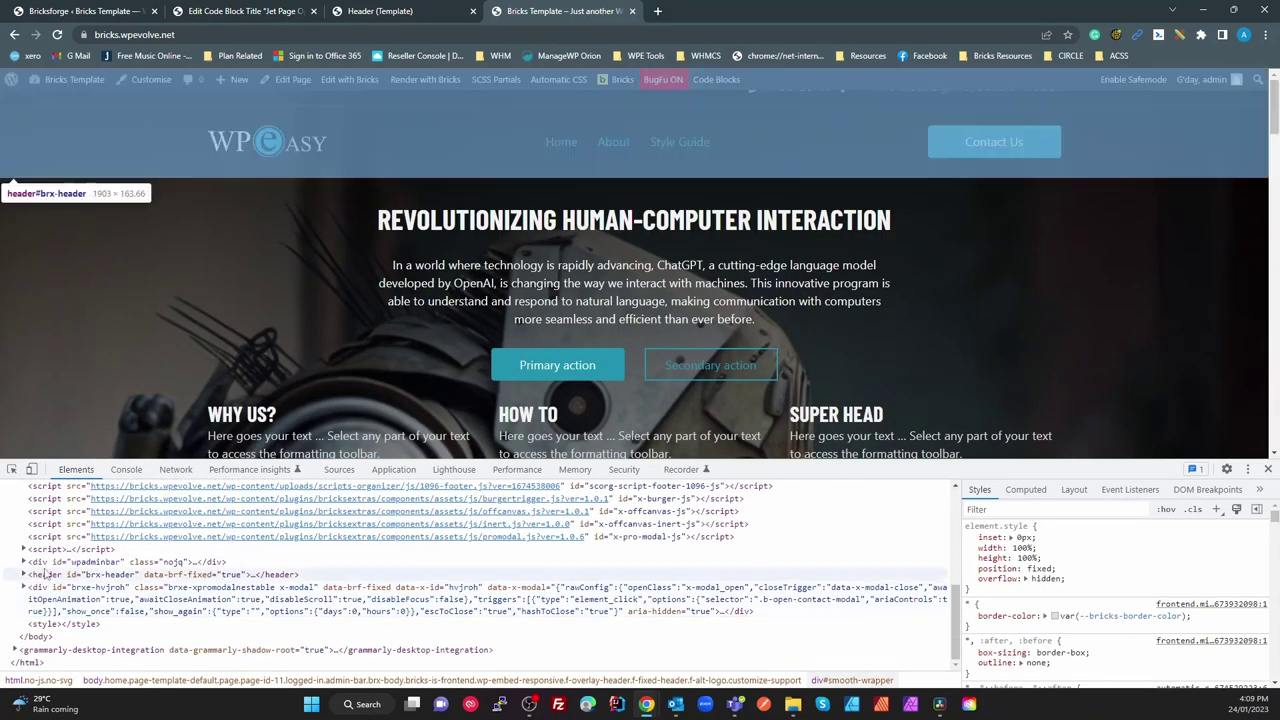
click(45, 576)
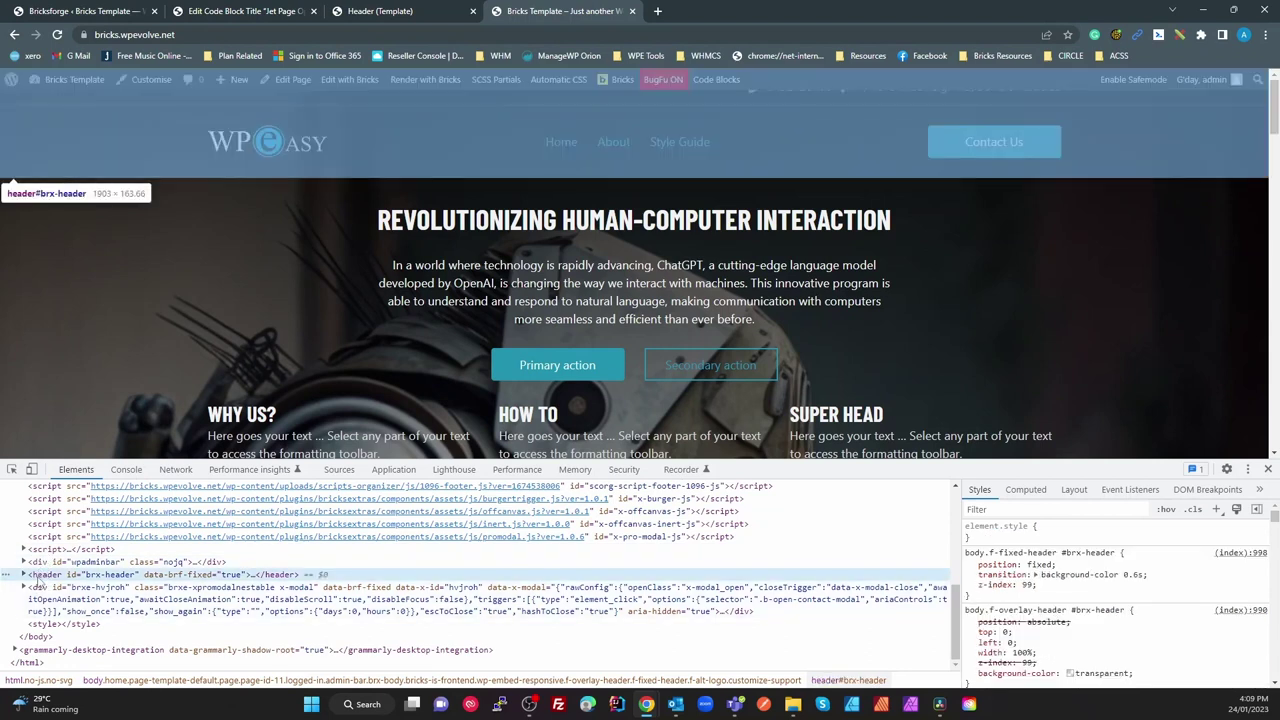
scroll(44, 586, up, 10)
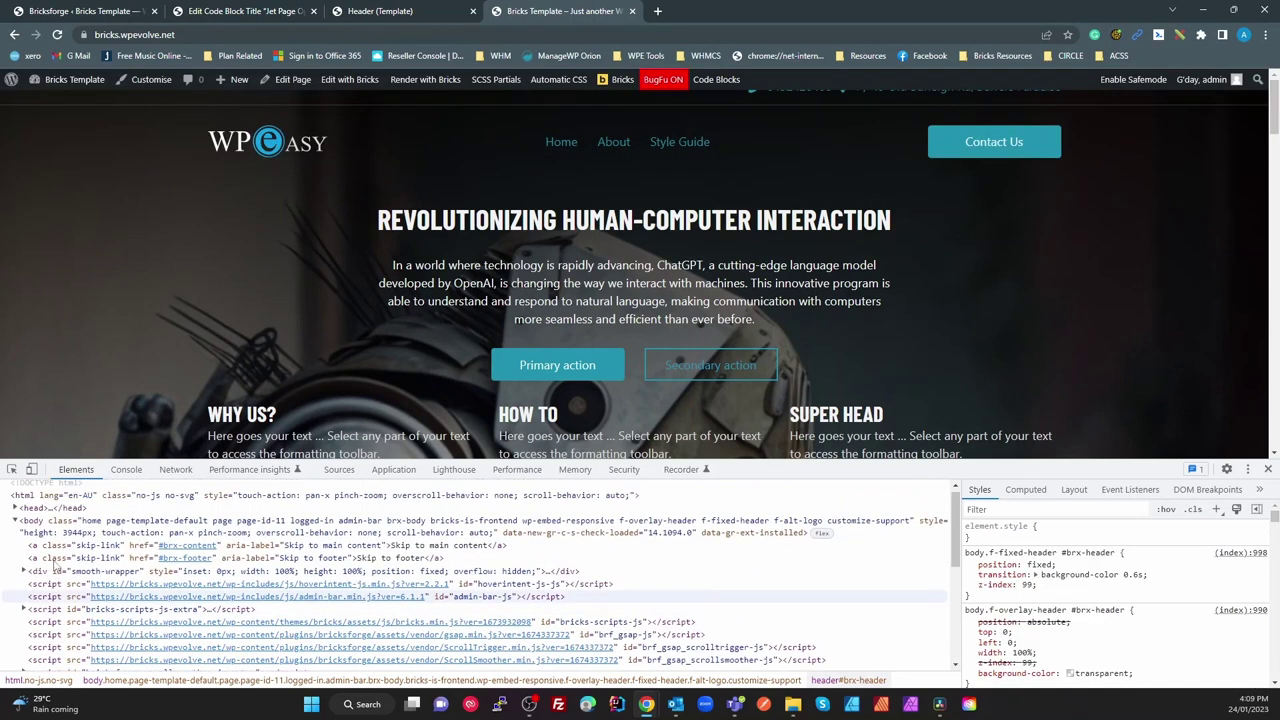
scroll(57, 567, down, 10)
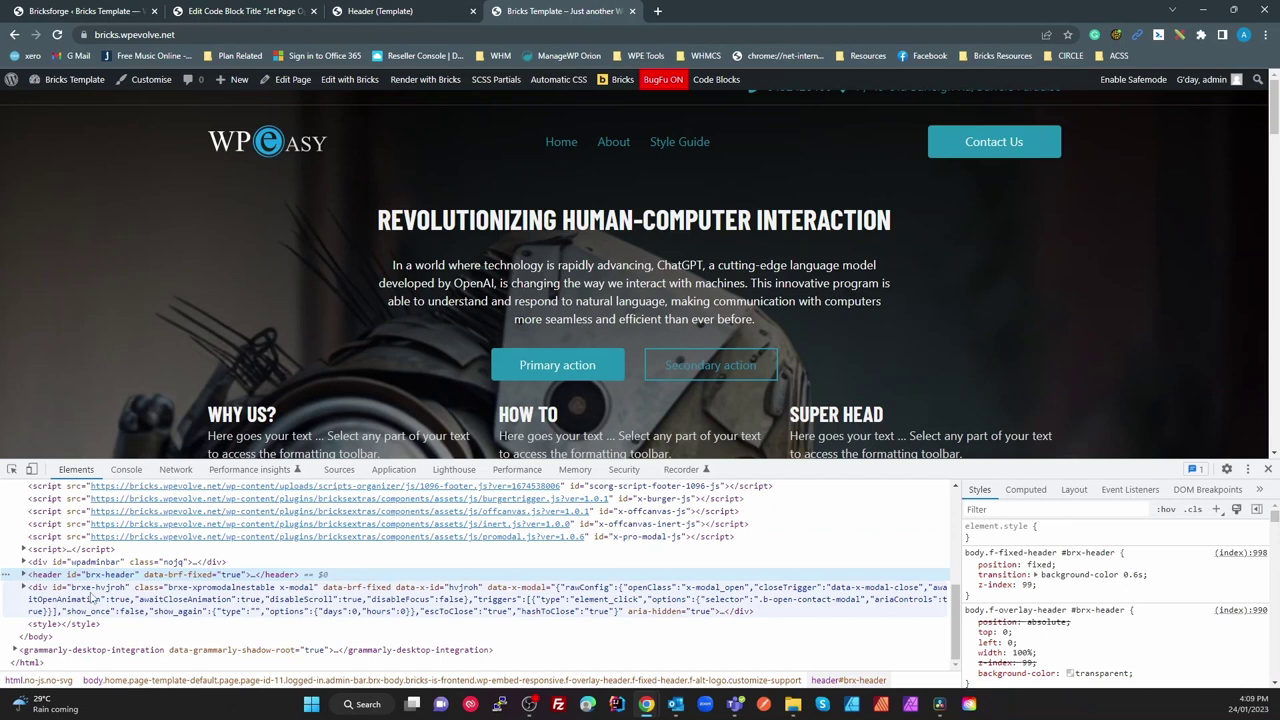
Inspect the brxe-hvjroh modal div in the DOM tree and compare it with the Contact form Modal's attribute in the header template
click(176, 598)
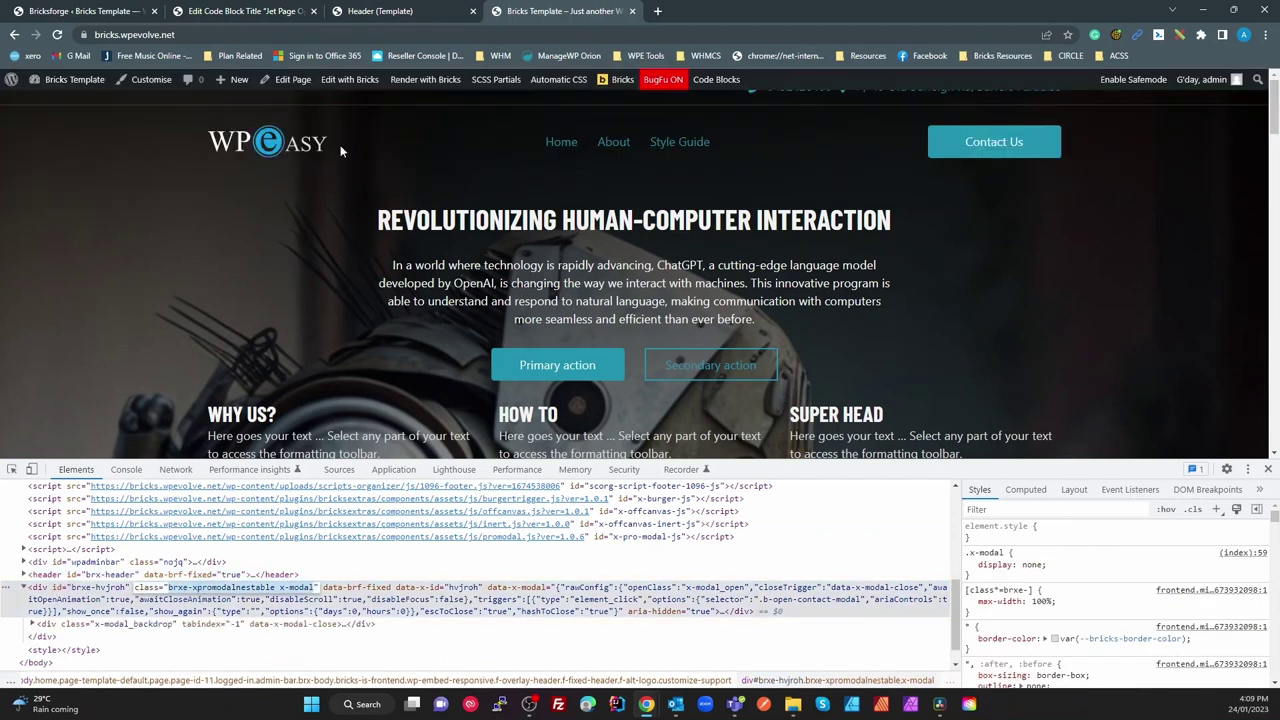
click(437, 12)
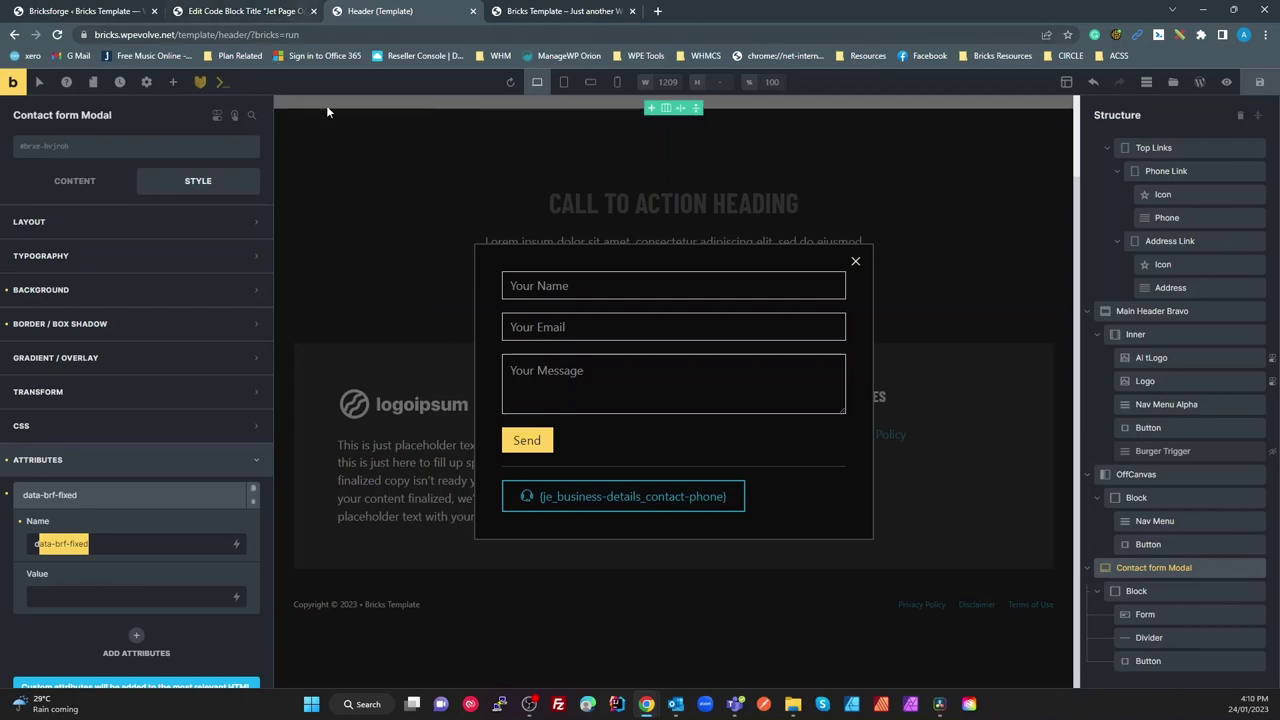
click(590, 12)
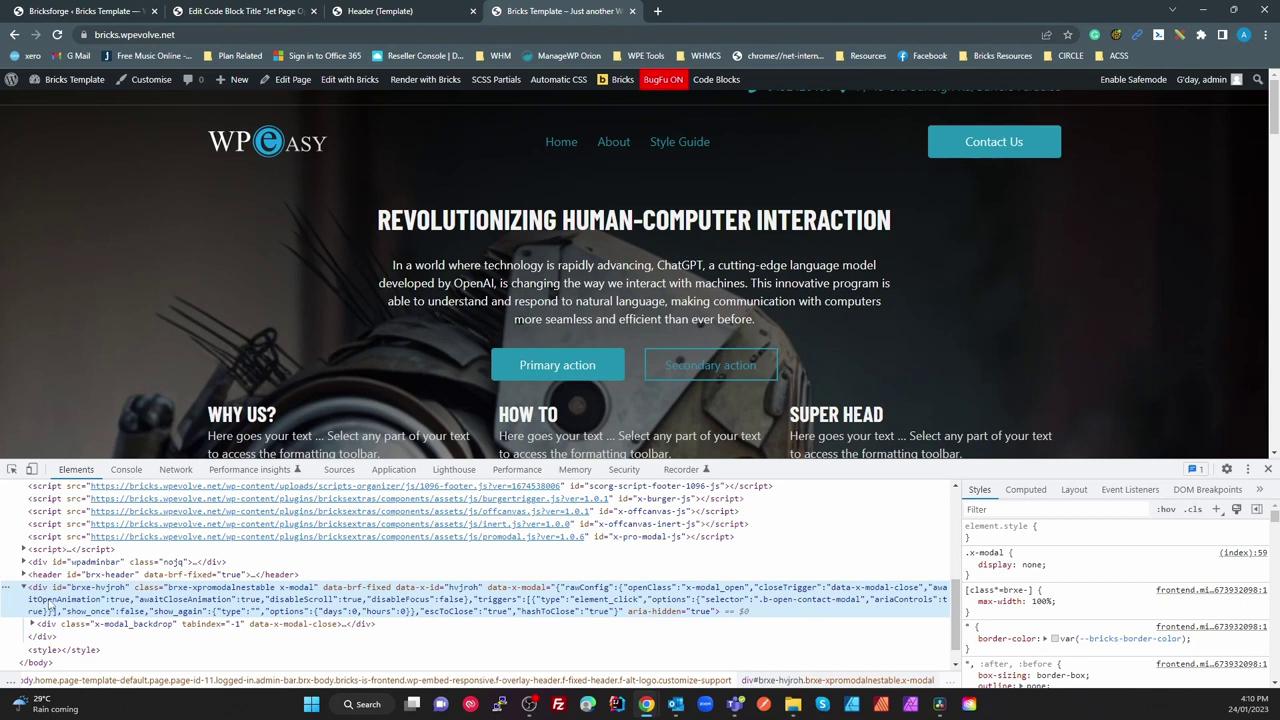
Compare the smooth-wrapper div with the end of the body in the DOM tree and select the brx-header element
scroll(48, 604, up, 15)
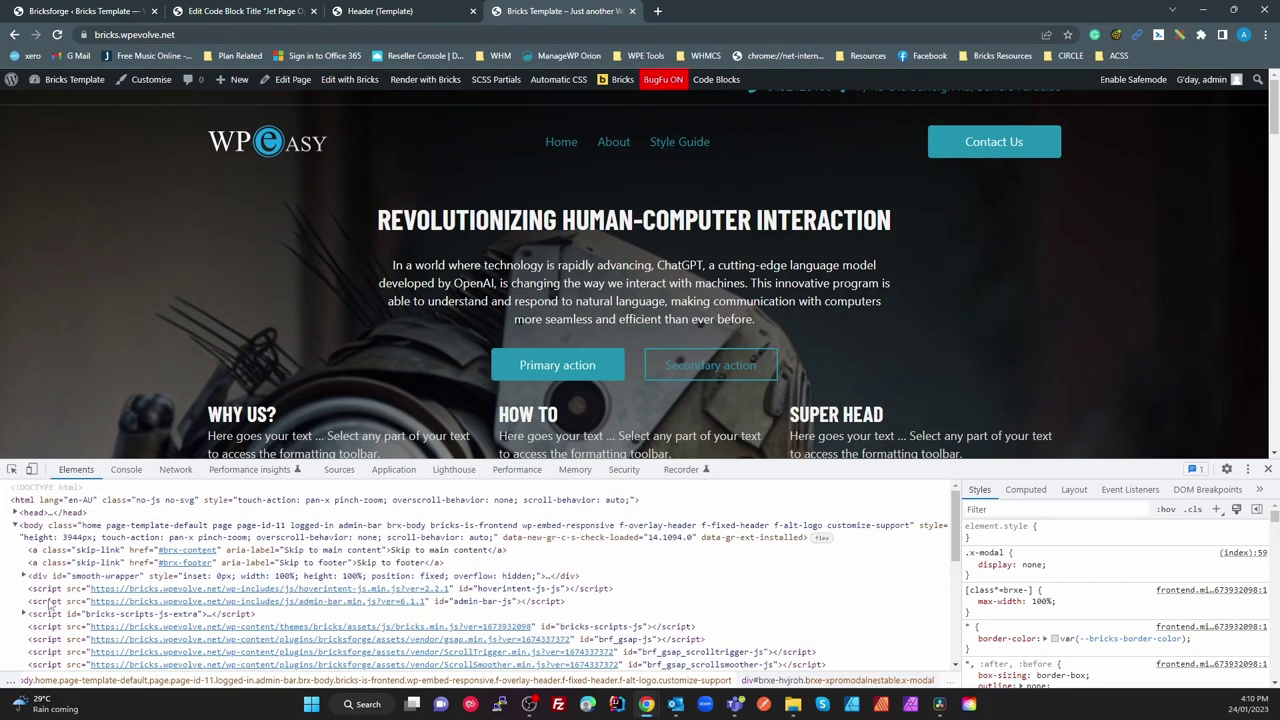
scroll(48, 604, down, 8)
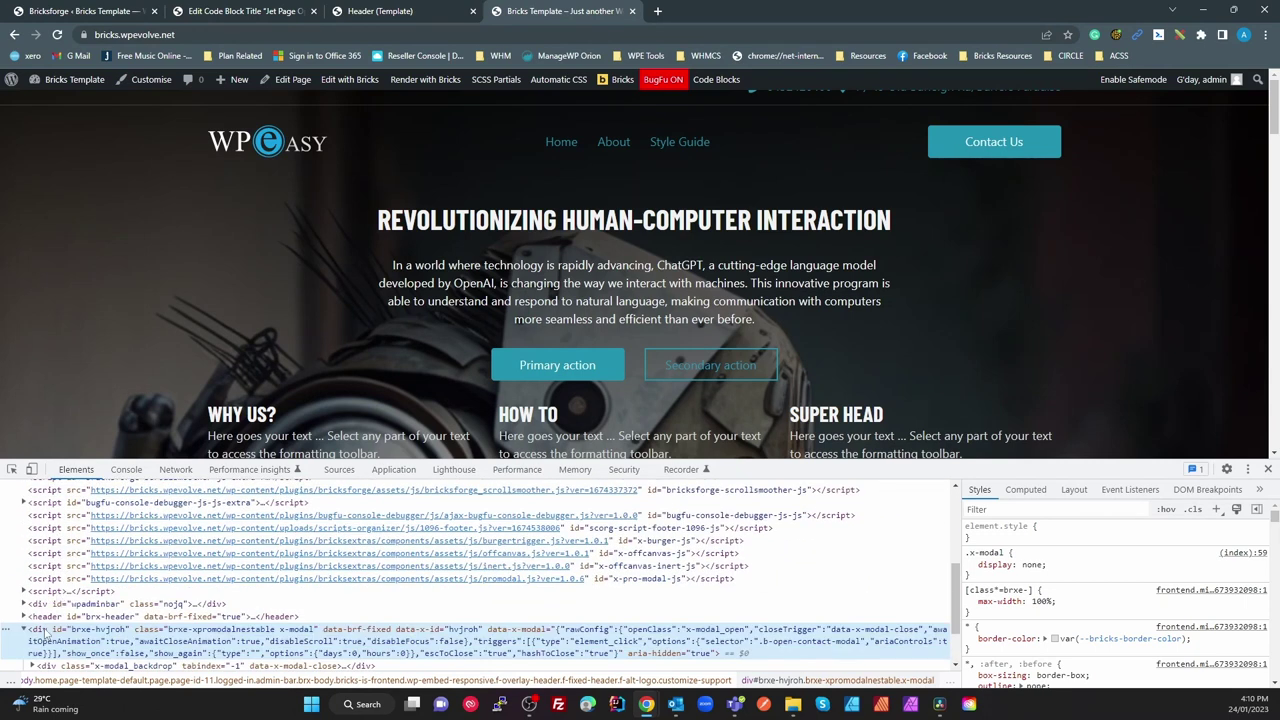
click(52, 617)
View the content settings of the Contact form Modal, Top Links and Top Header Bravo elements in the header template
click(404, 12)
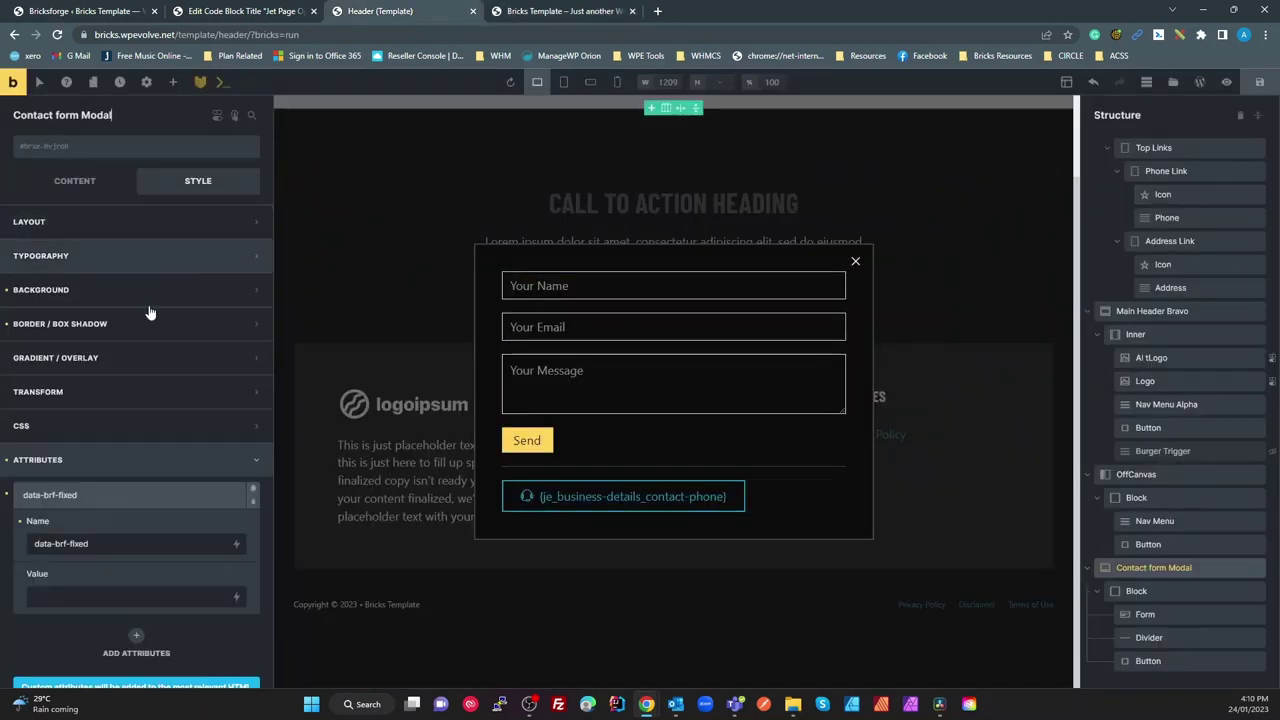
click(75, 184)
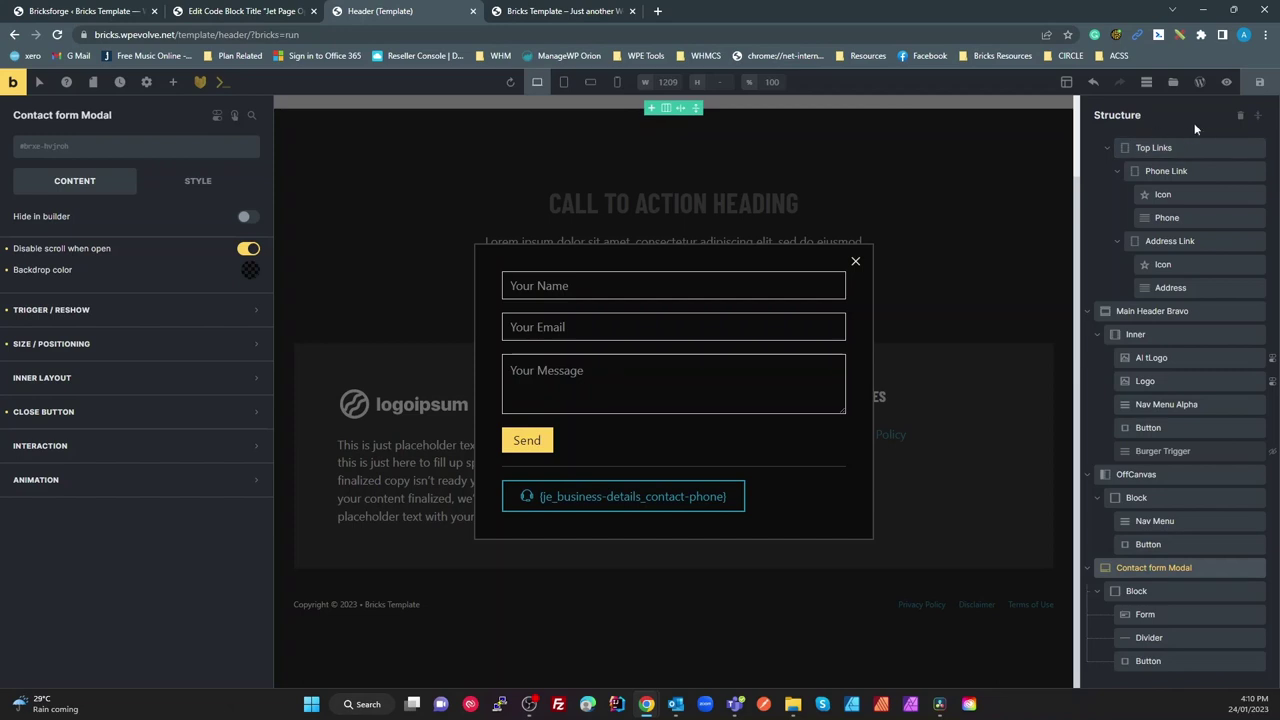
click(1162, 147)
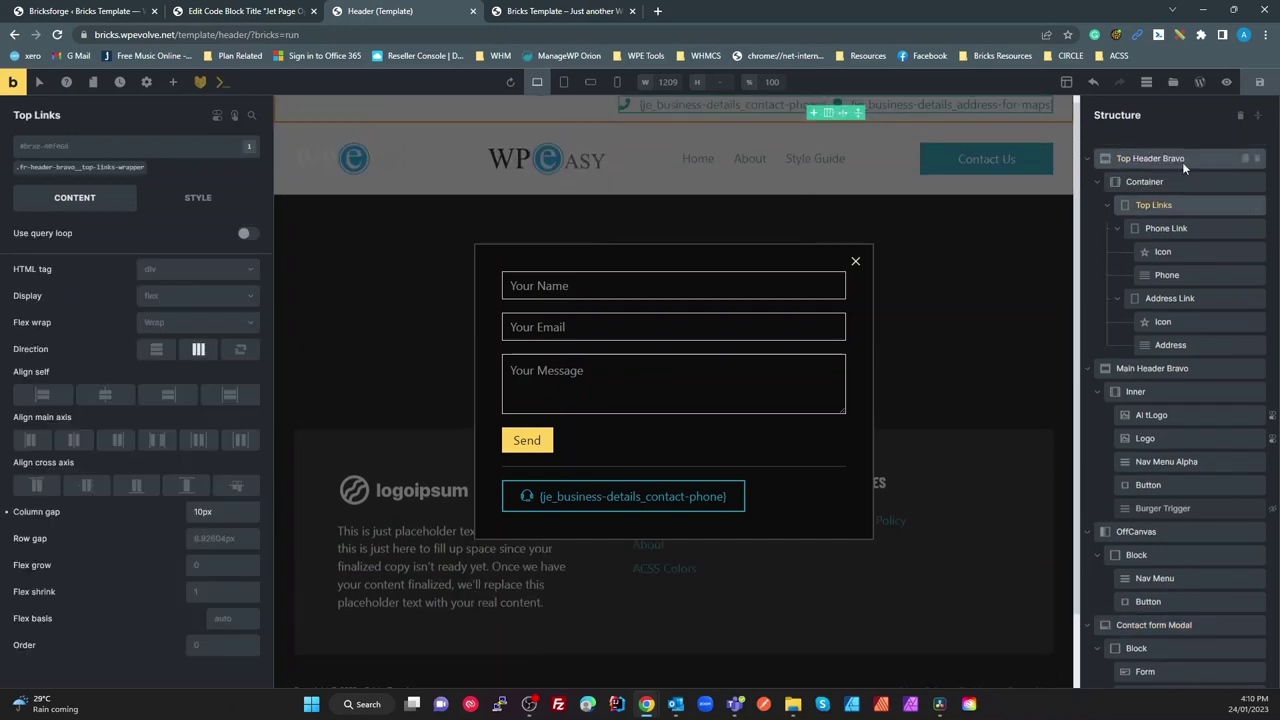
click(1182, 162)
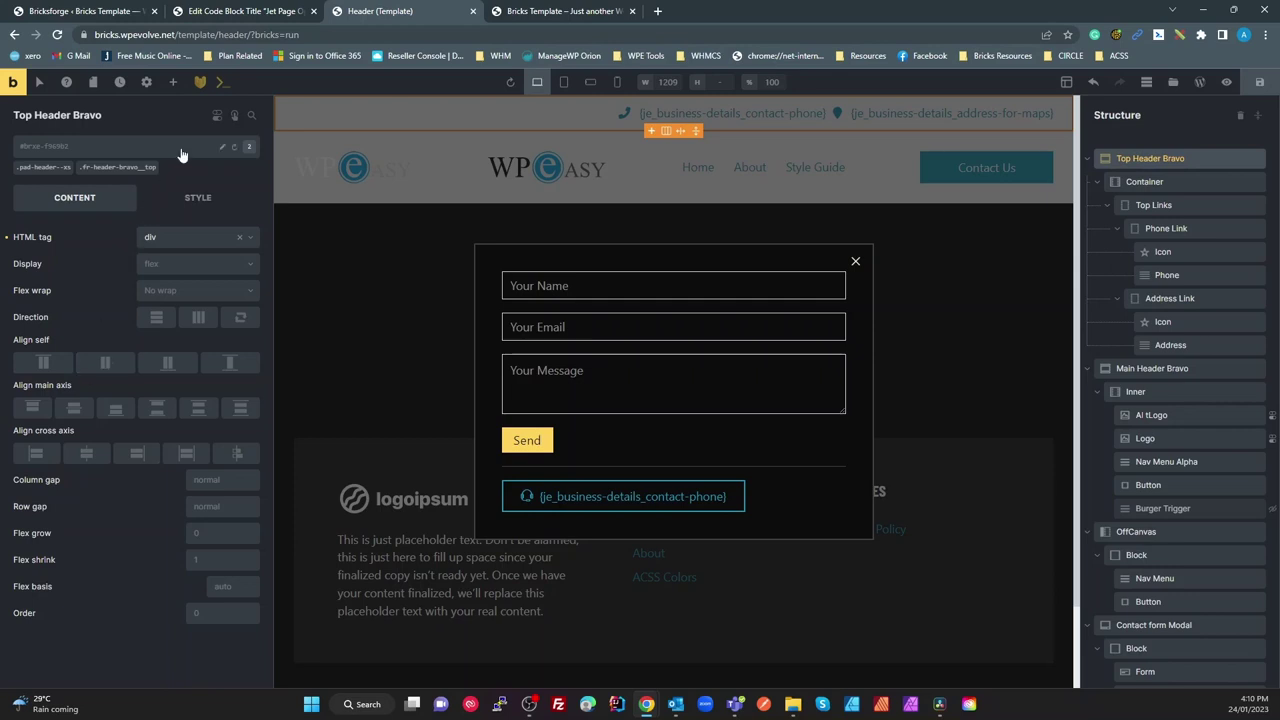
Look through the header template's page settings and template settings for an attributes option
click(147, 83)
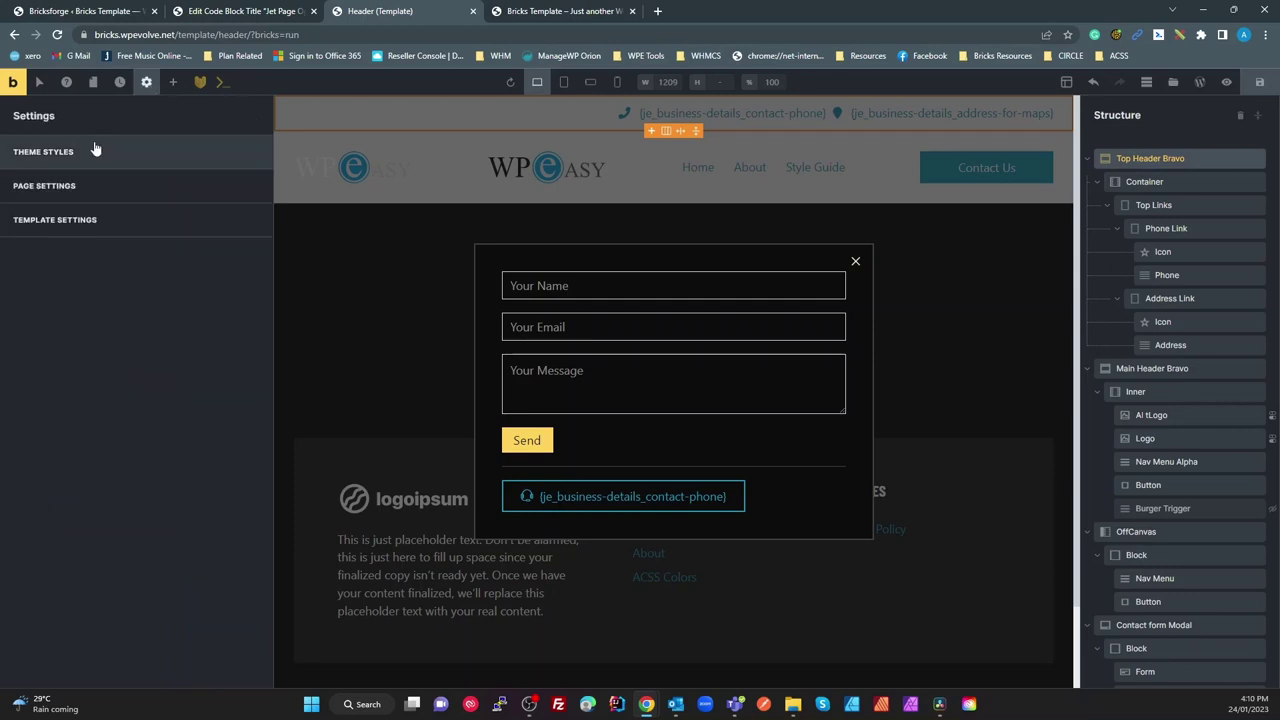
click(82, 187)
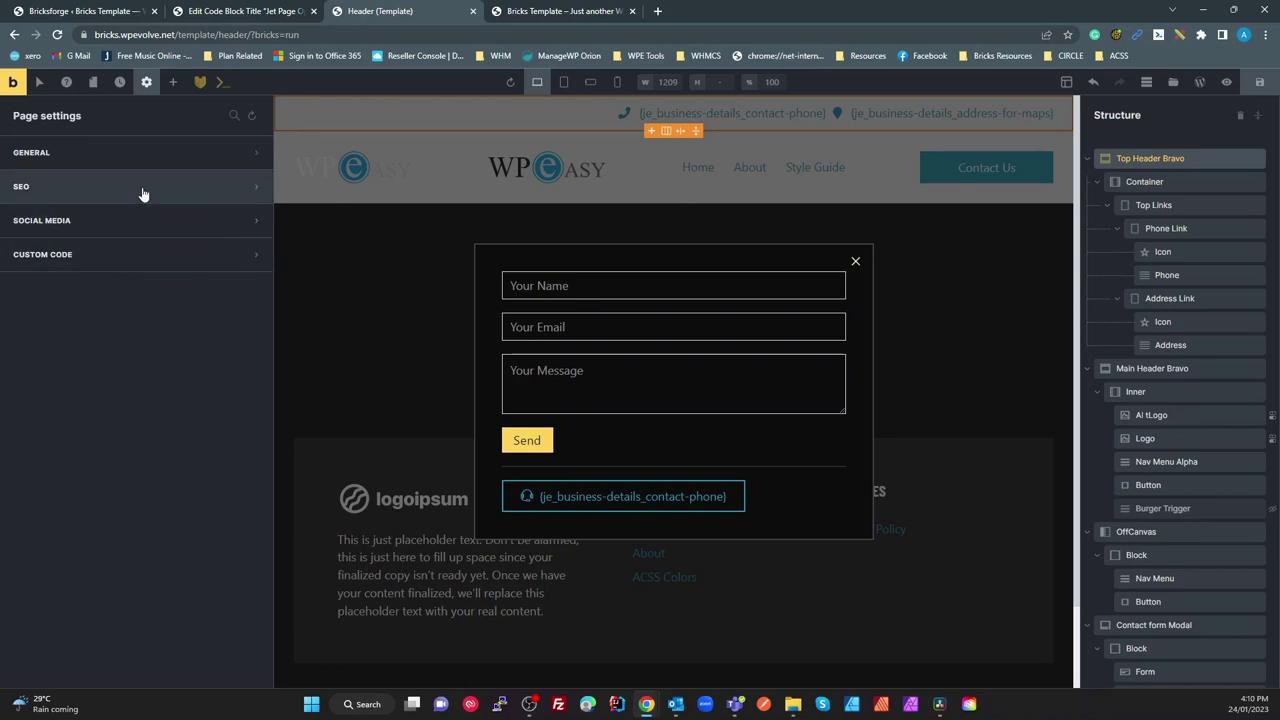
click(147, 83)
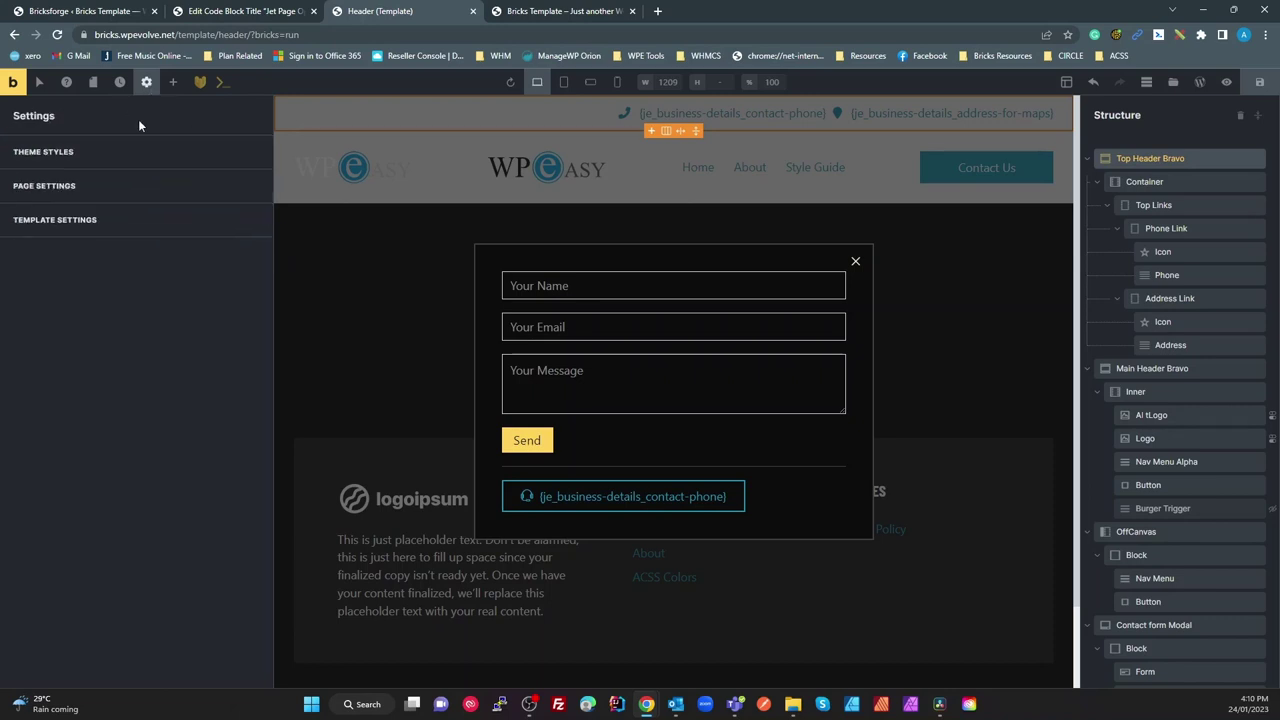
click(82, 221)
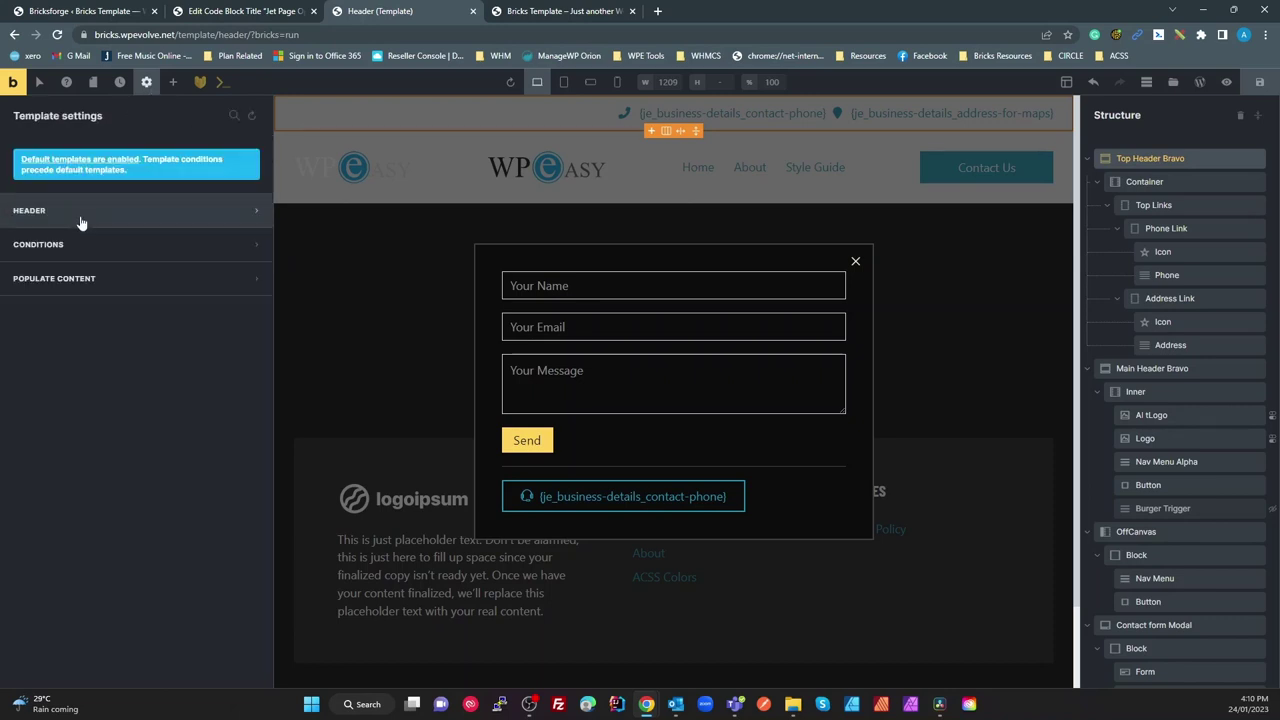
Return to the live home page and highlight the data-brf-fixed attribute on the brx-header element in the DOM tree
click(551, 14)
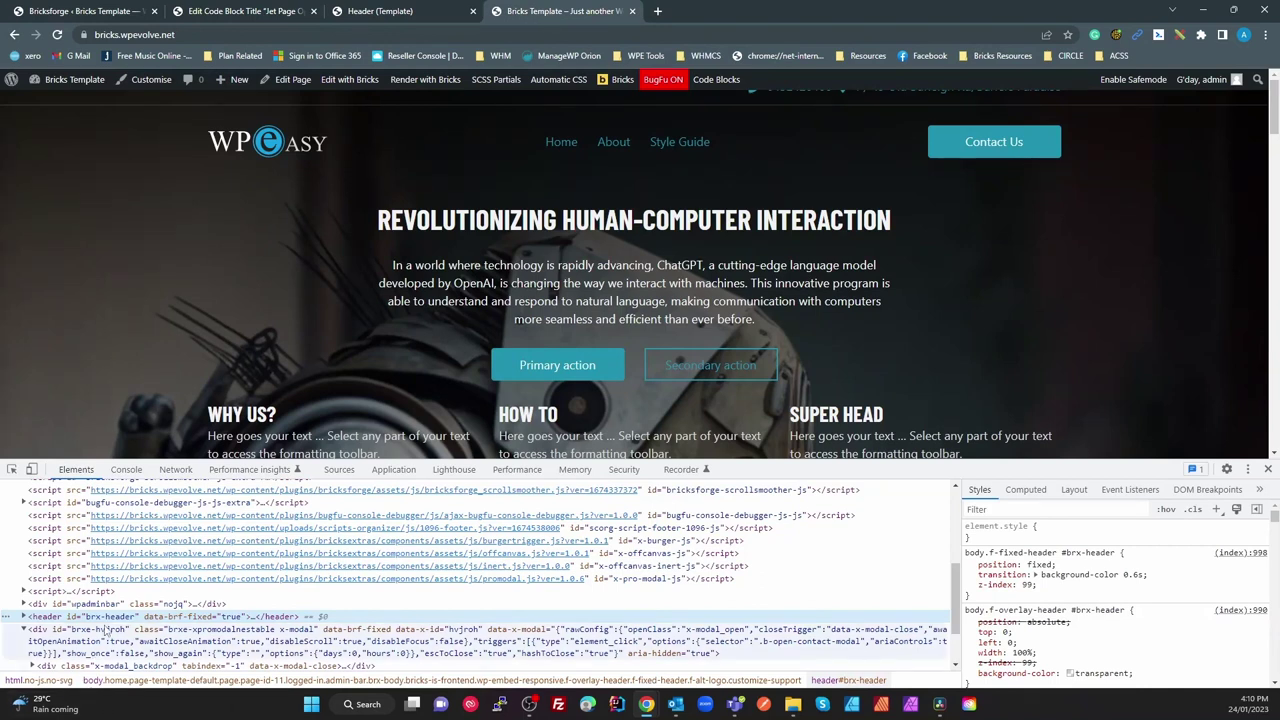
double_click(104, 618)
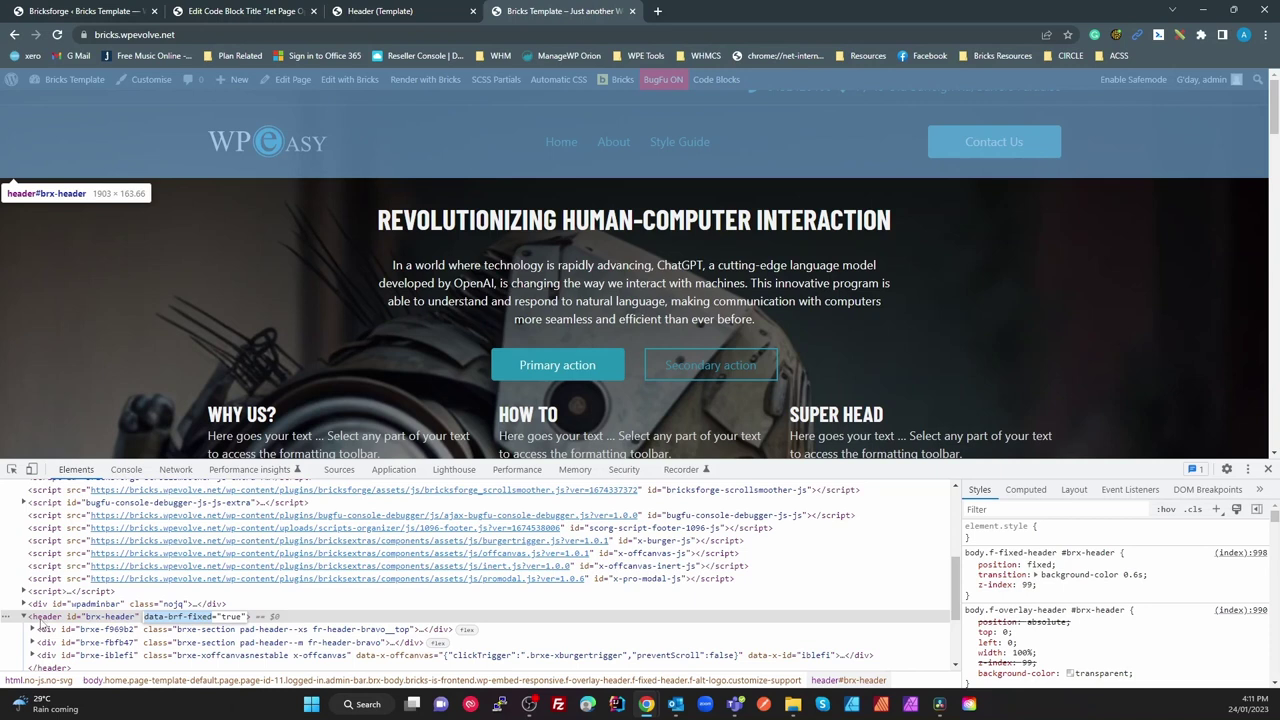
Highlight the bricks/header/attributes and bricks/body/attributes filter names in the PHP of the Jet Page Options code block
click(248, 12)
click(646, 486)
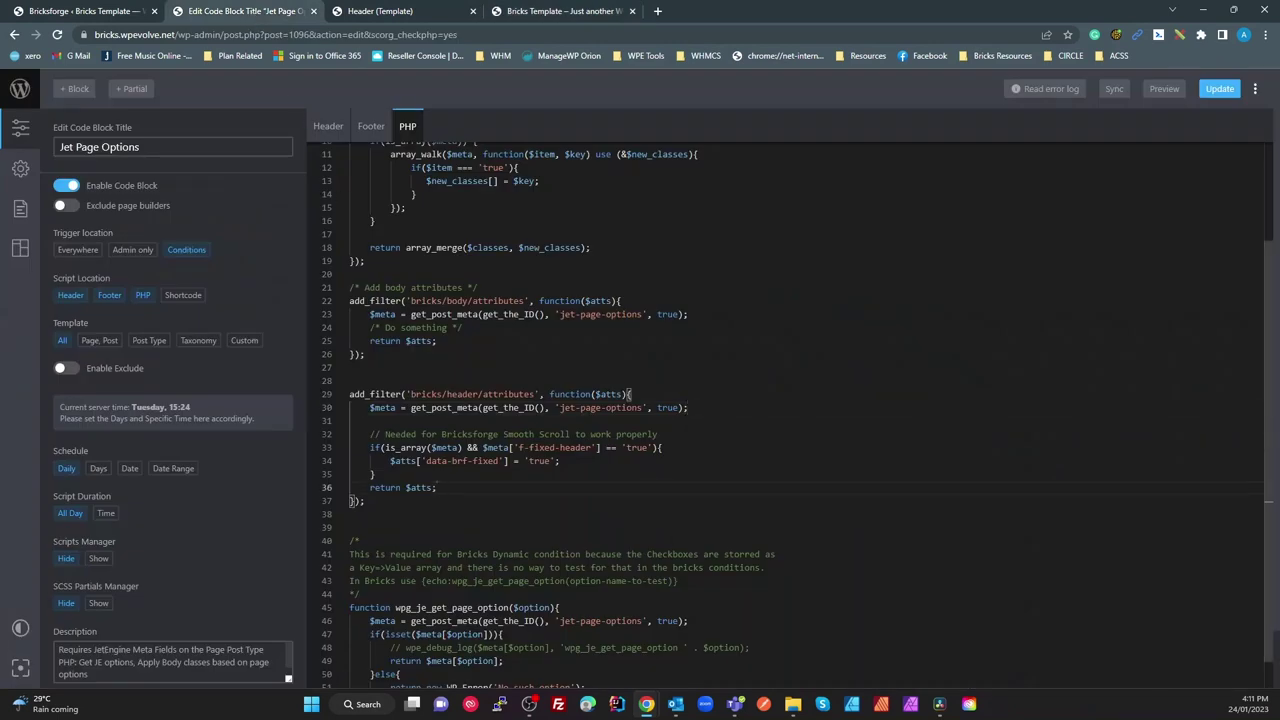
drag(540, 394, 405, 394)
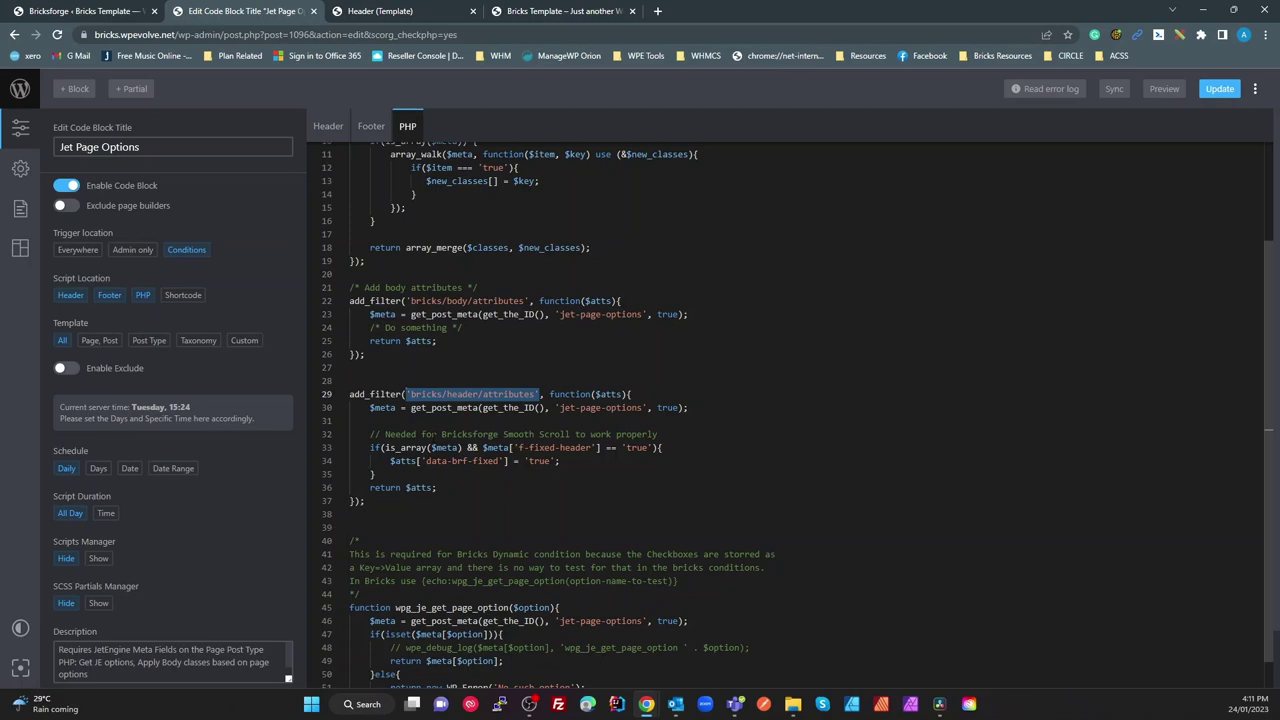
drag(526, 301, 410, 301)
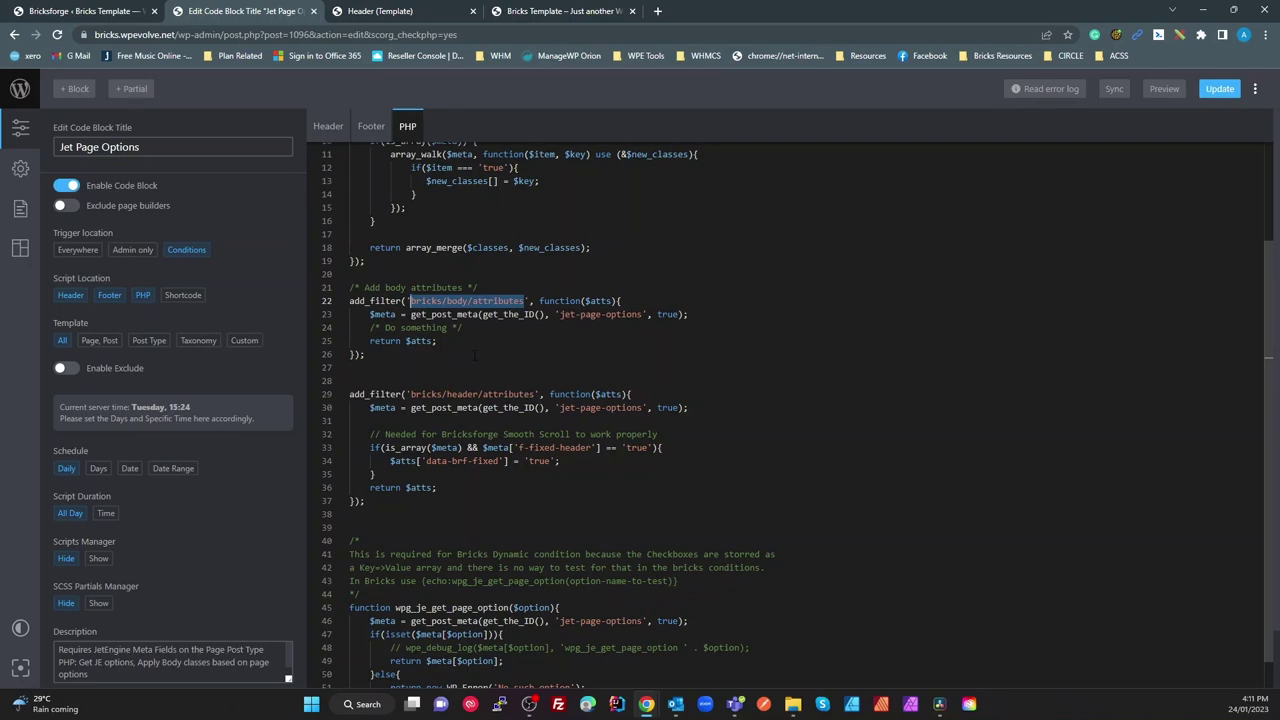
scroll(477, 356, up, 3)
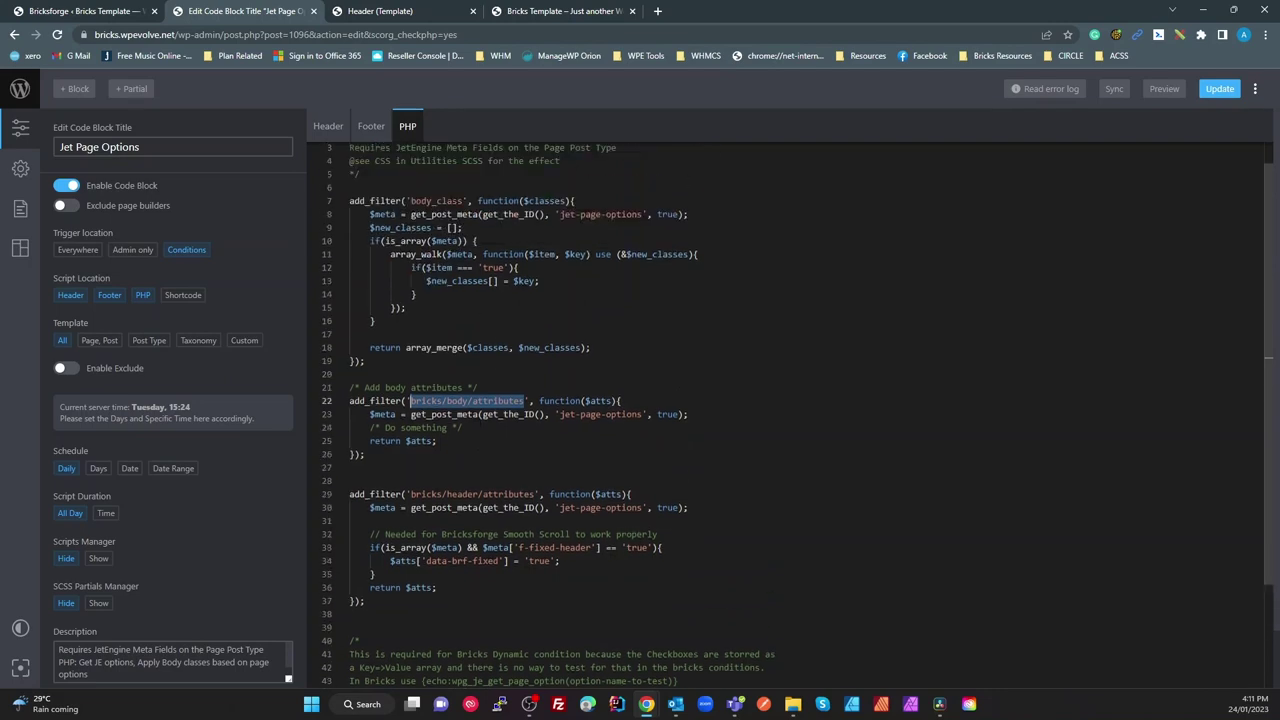
scroll(488, 375, down, 2)
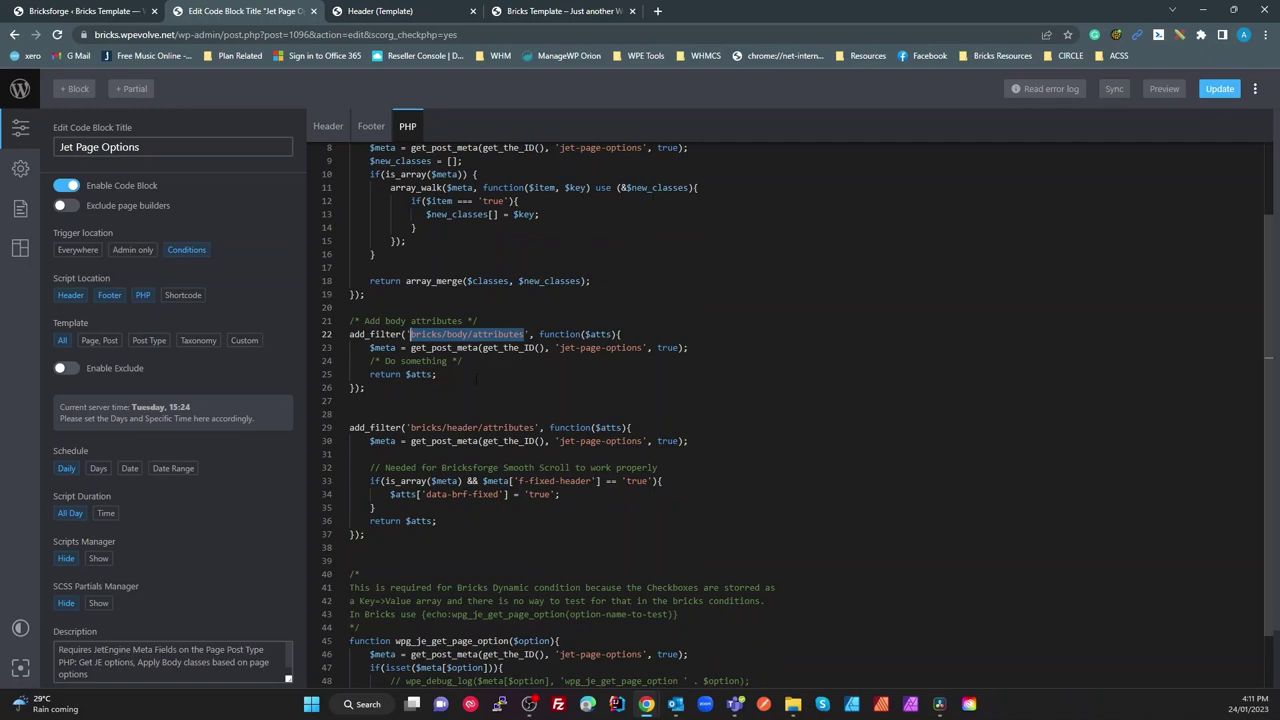
Highlight the get_post_meta line and its jet-page-options key in the header attributes filter
click(405, 427)
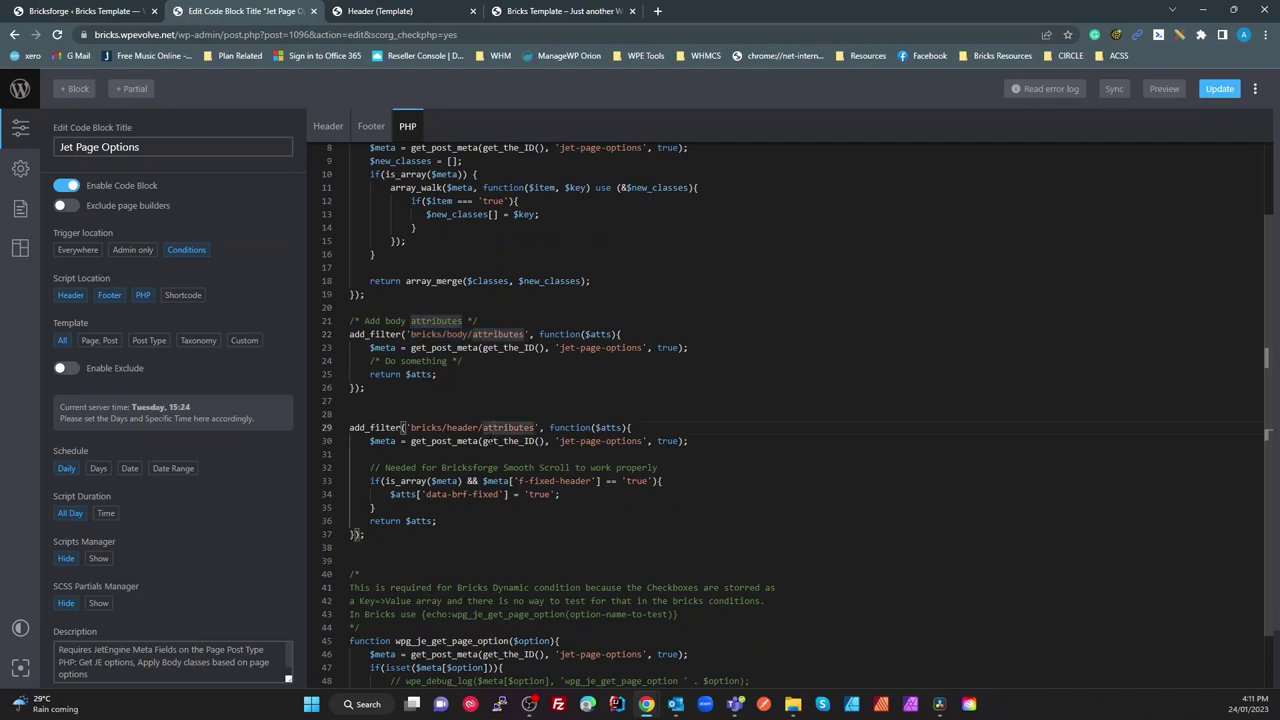
drag(711, 446, 370, 441)
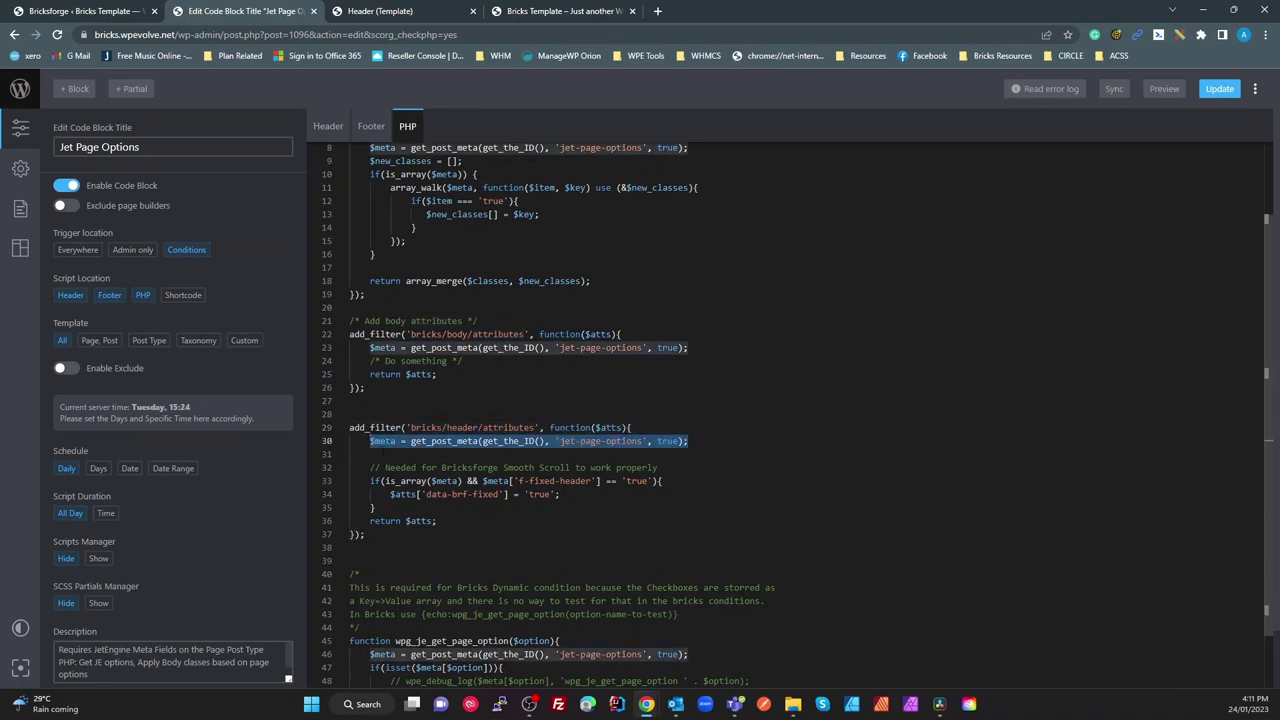
click(351, 454)
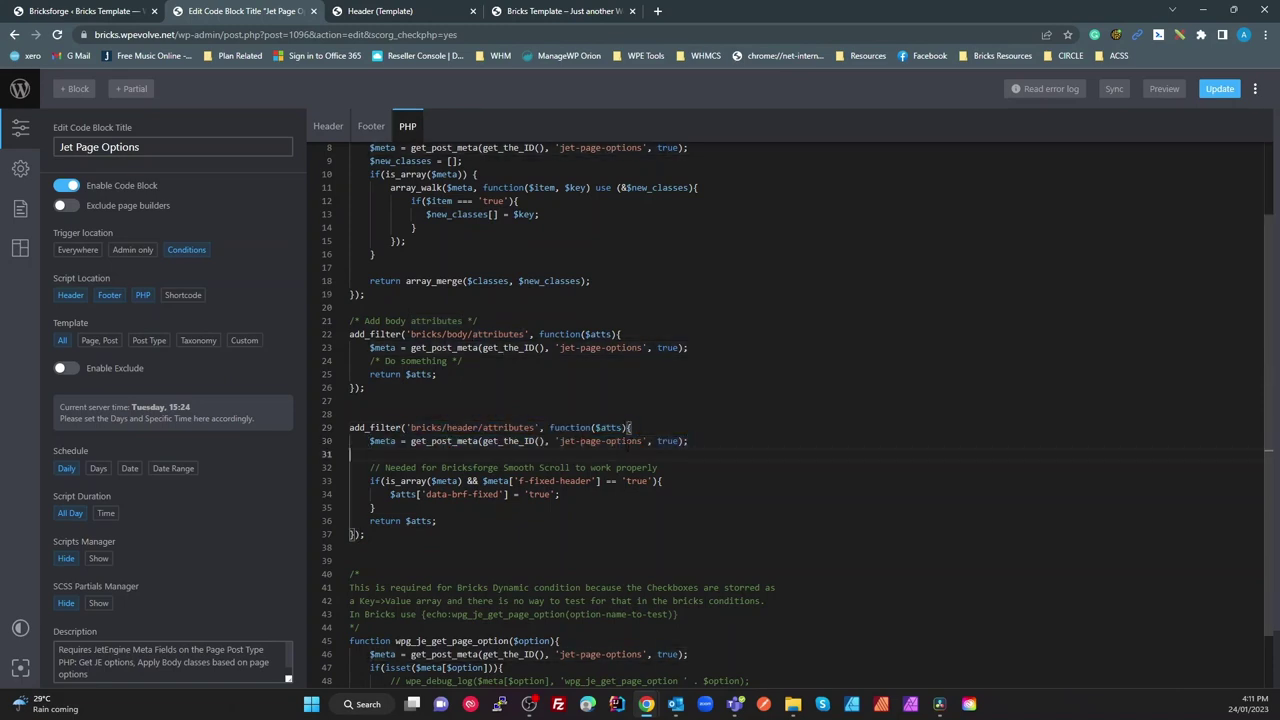
drag(642, 441, 561, 441)
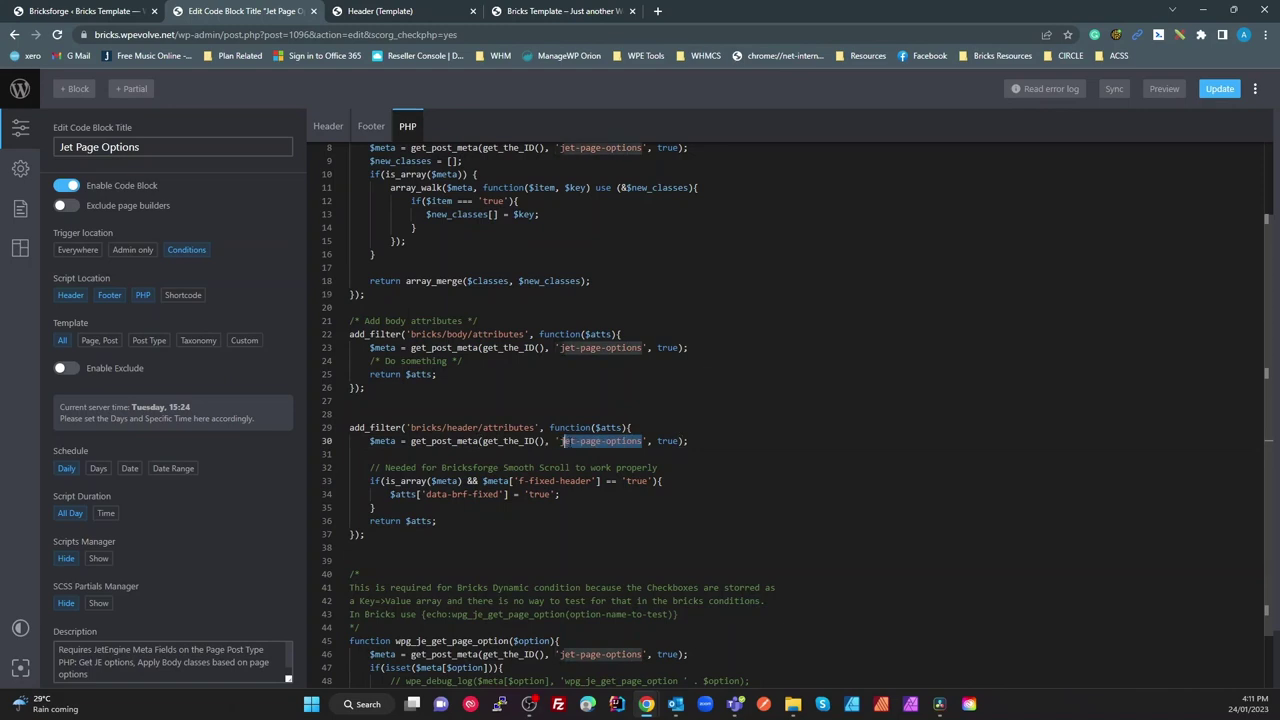
Point out the f-fixed-header condition and highlight the data-brf-fixed assignment inside the header attributes filter
click(442, 481)
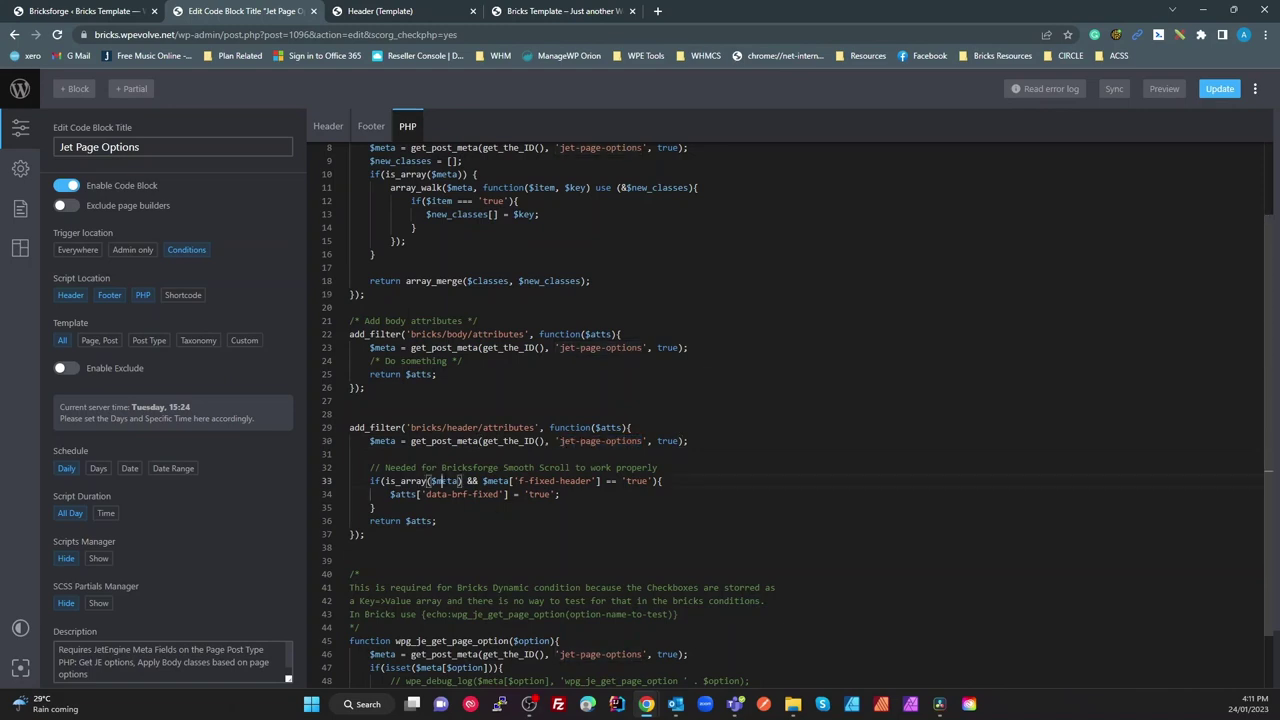
click(533, 481)
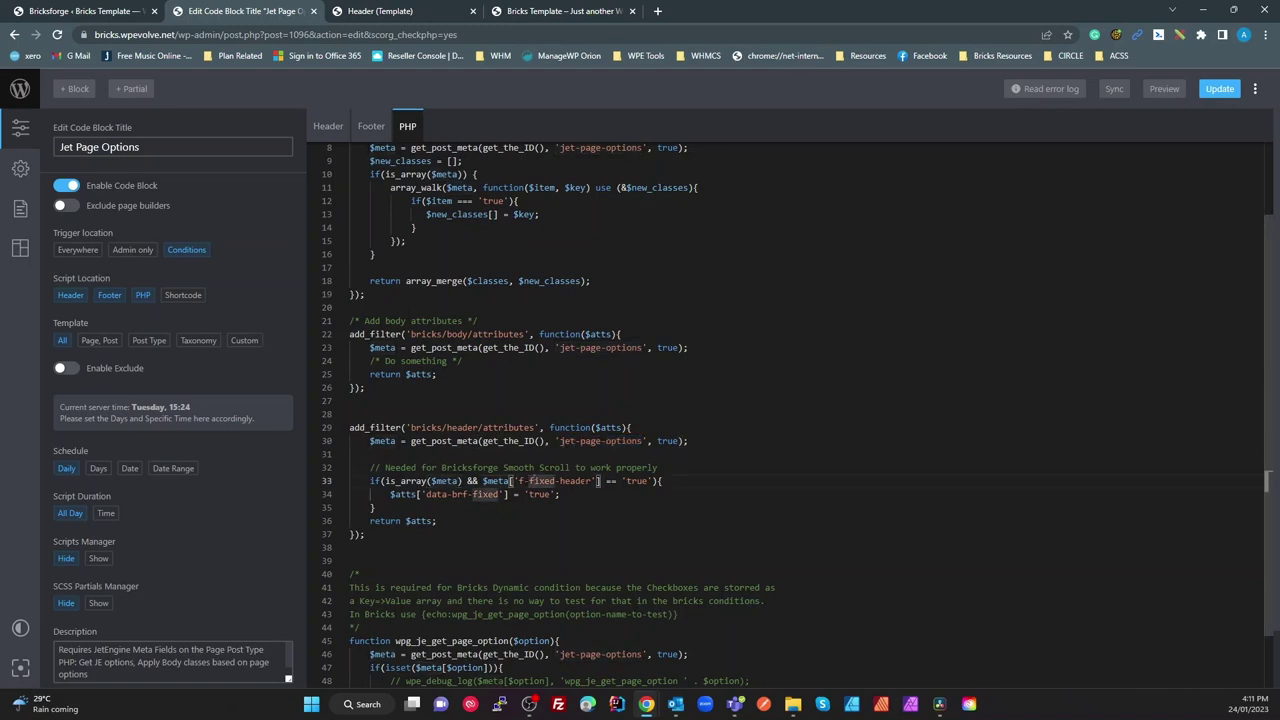
drag(528, 481, 596, 481)
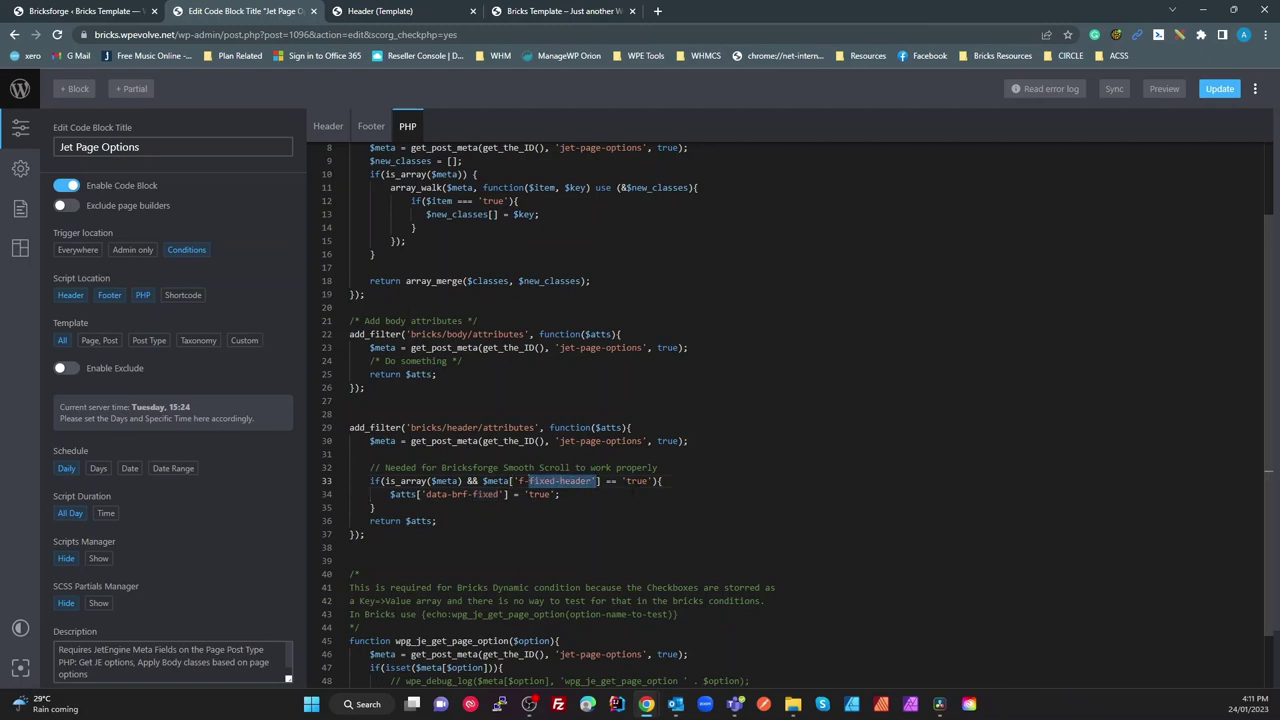
click(644, 481)
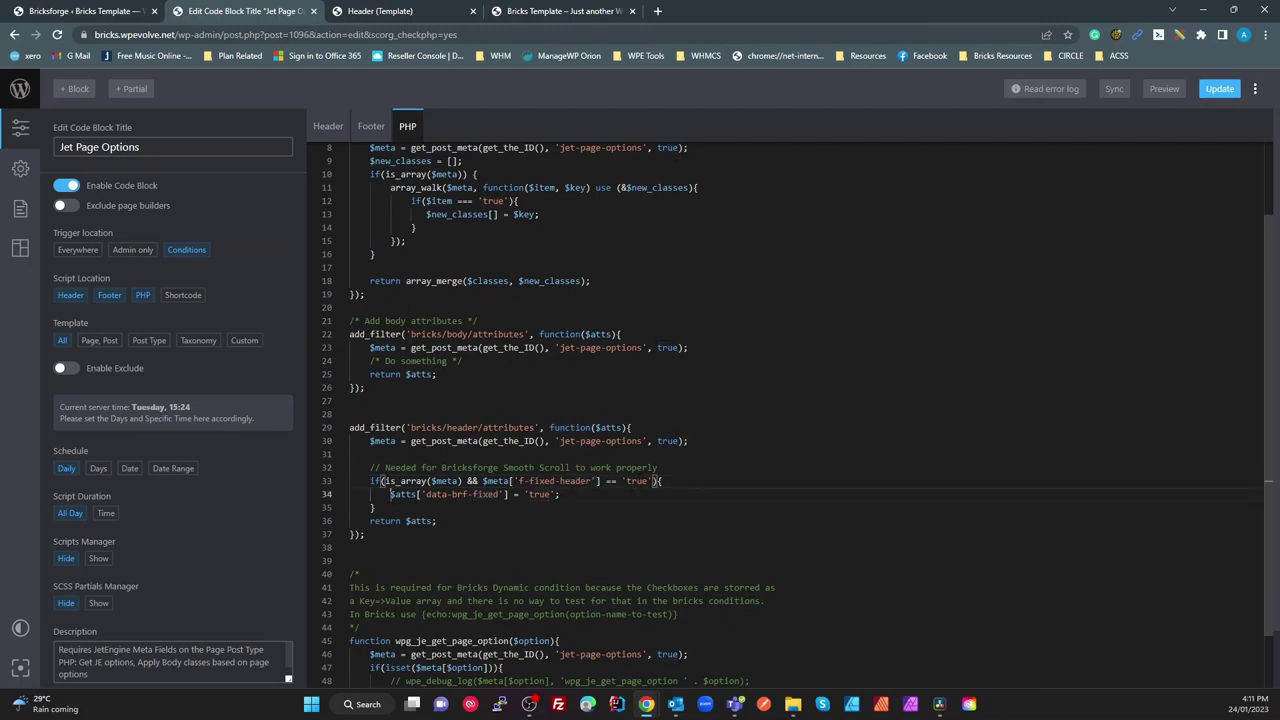
mouse_move(390, 494)
mouse_down()
mouse_move(470, 494)
mouse_move(374, 507)
mouse_up()
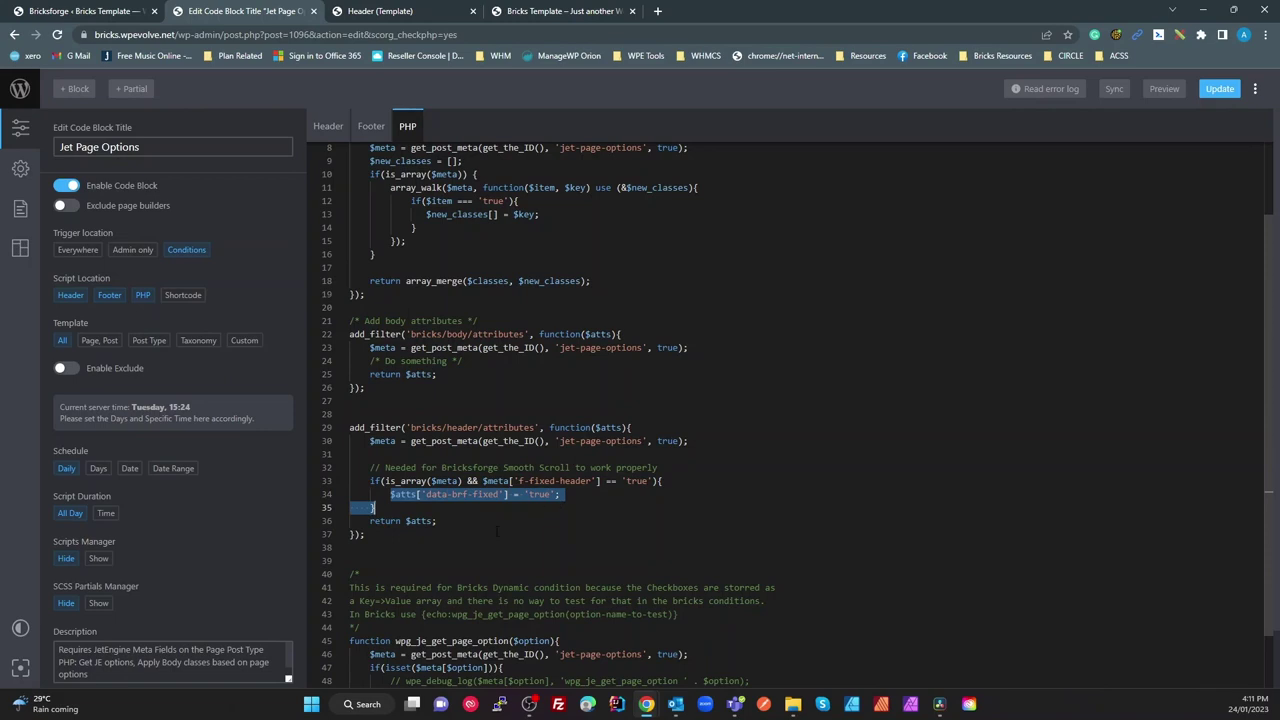
Close the developer tools on the live site and open the Home page for editing to inspect its jet-page-options field
click(505, 10)
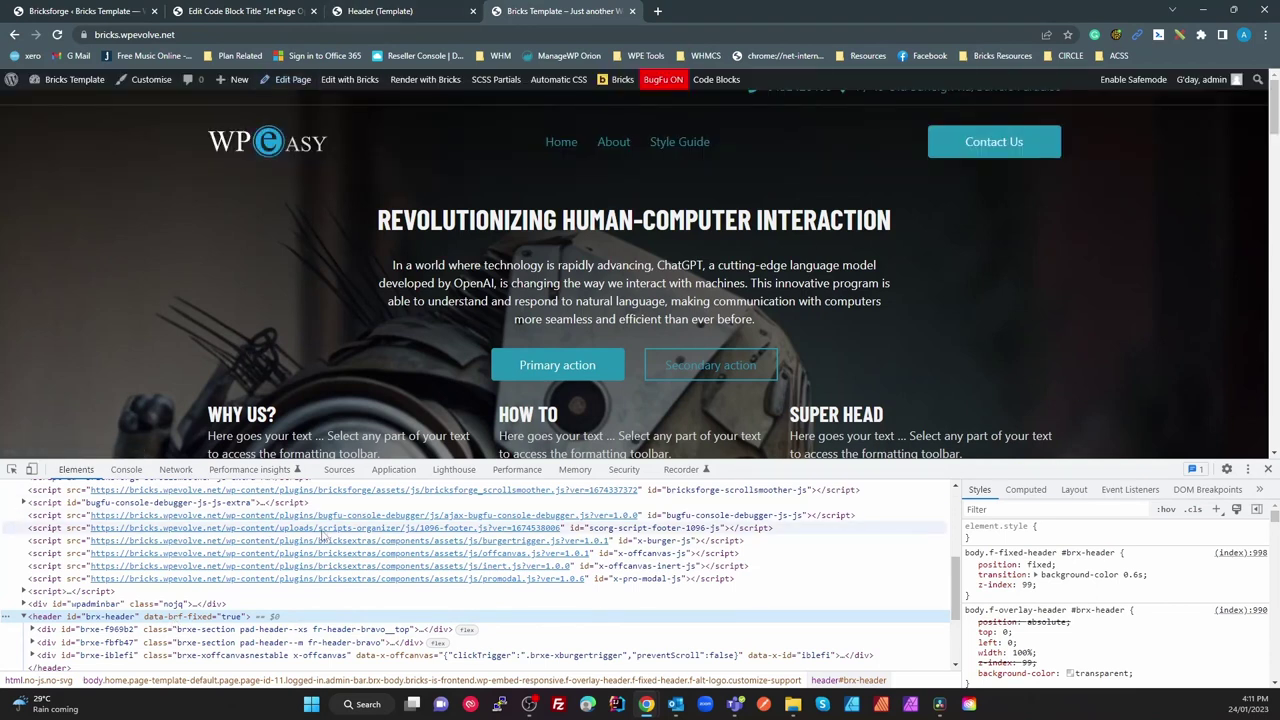
click(1268, 468)
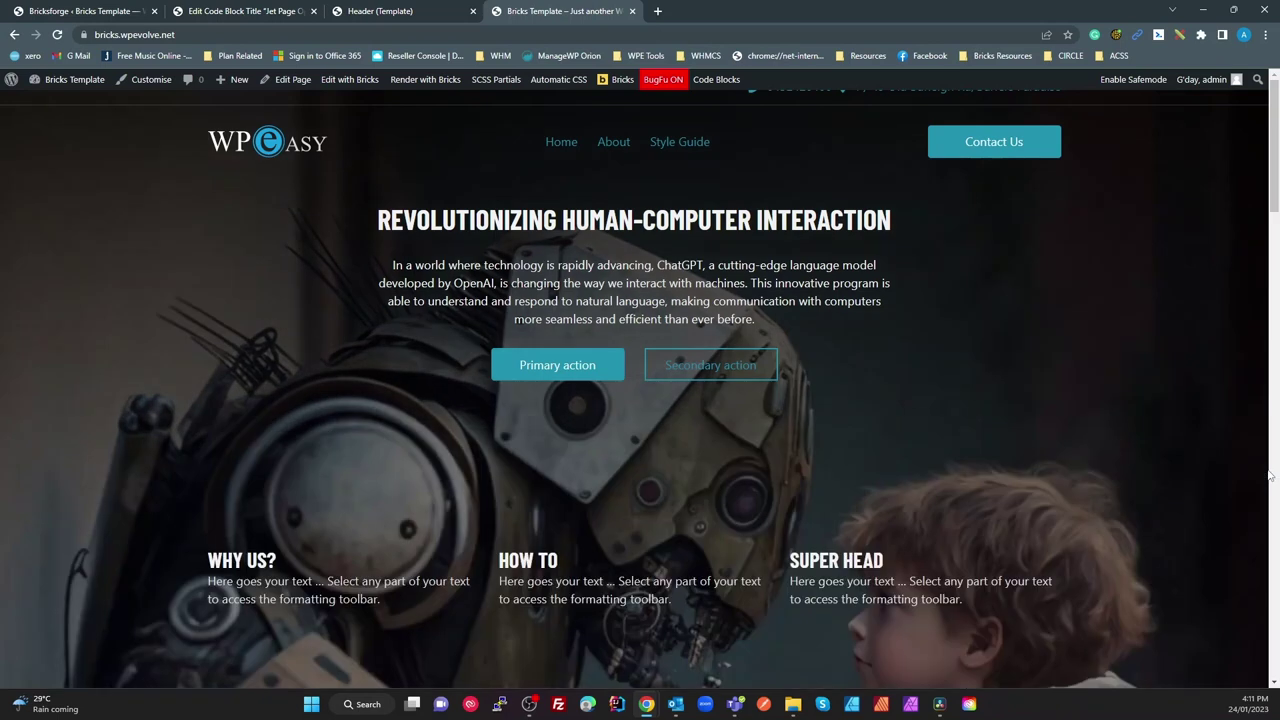
click(301, 84)
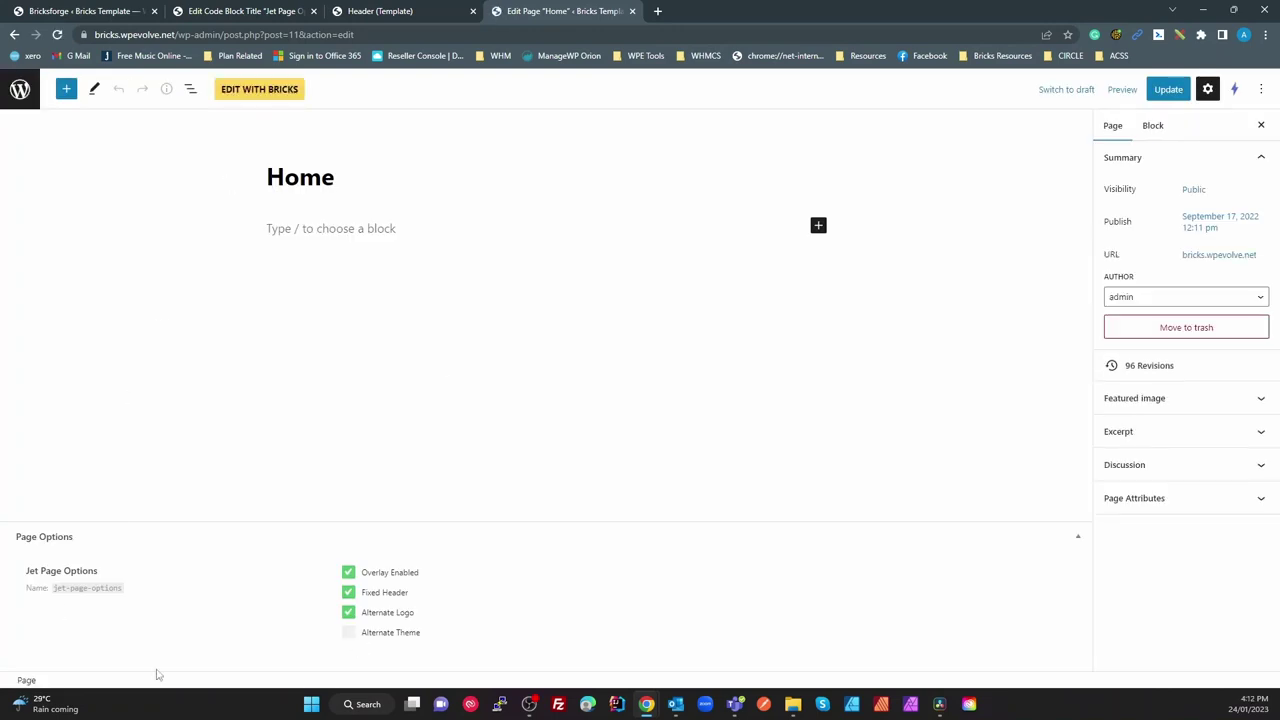
drag(68, 588, 135, 598)
click(136, 599)
Go back to the Jet Page Options code block and match the Fixed Header option to its f-fixed-header check and data-brf-fixed attribute
click(275, 14)
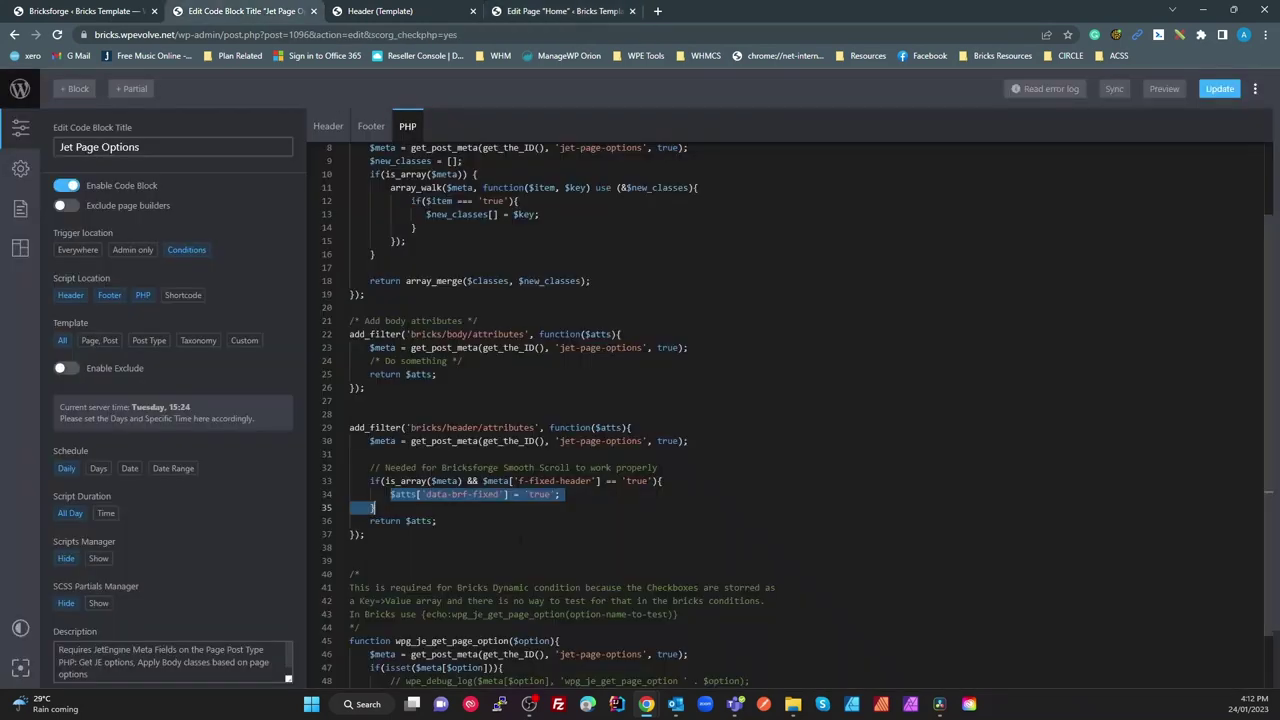
click(514, 481)
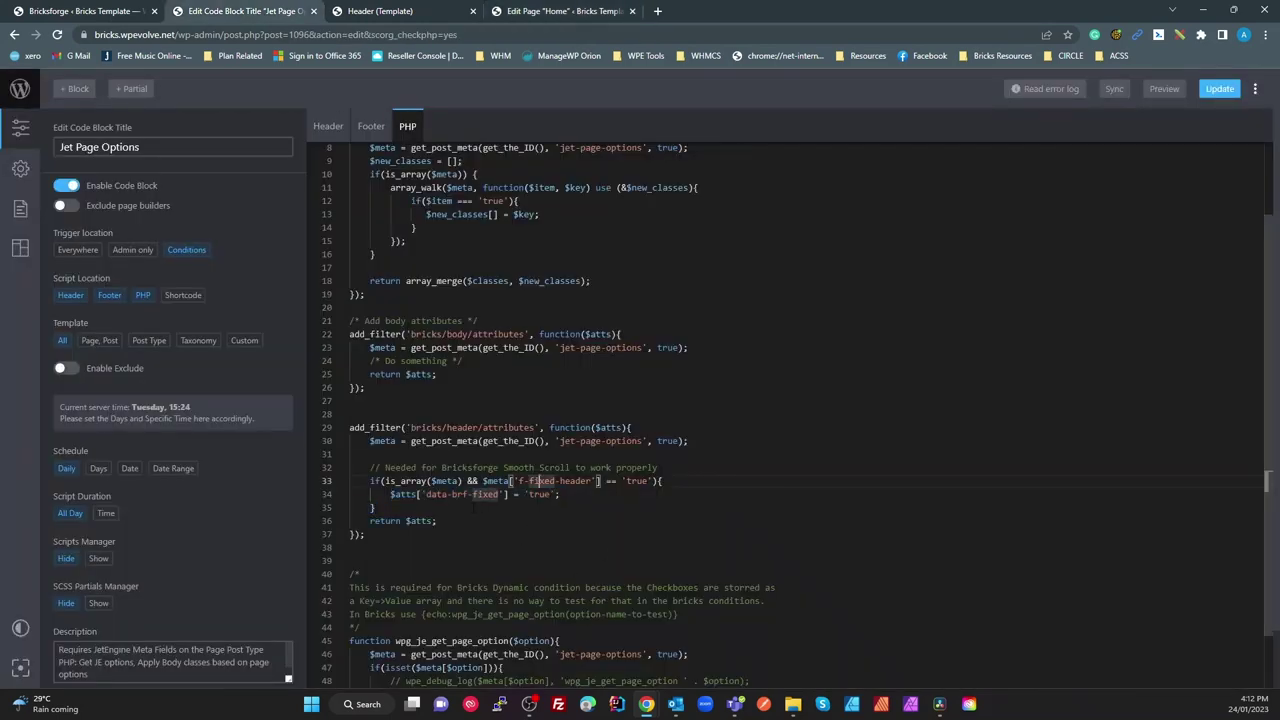
drag(426, 494, 472, 494)
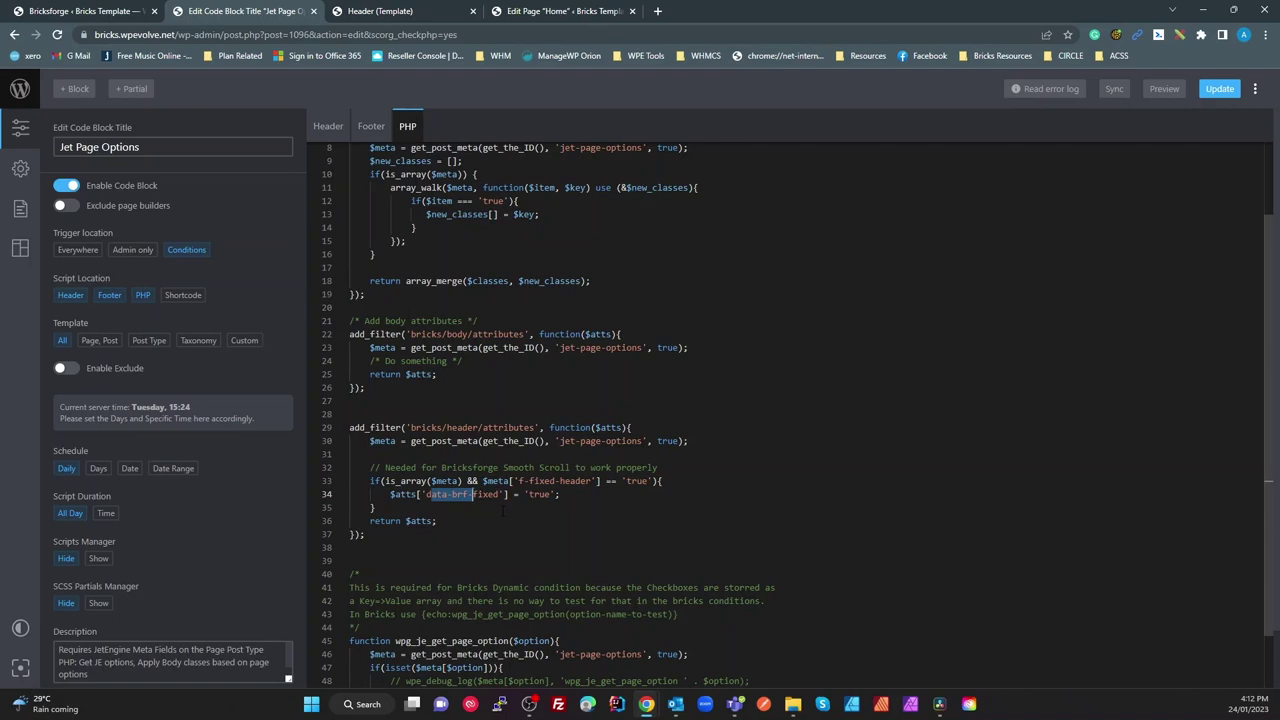
Return to the live home page, open and dismiss the Contact Us popup, and test smooth scrolling with the fixed header
click(420, 11)
click(543, 11)
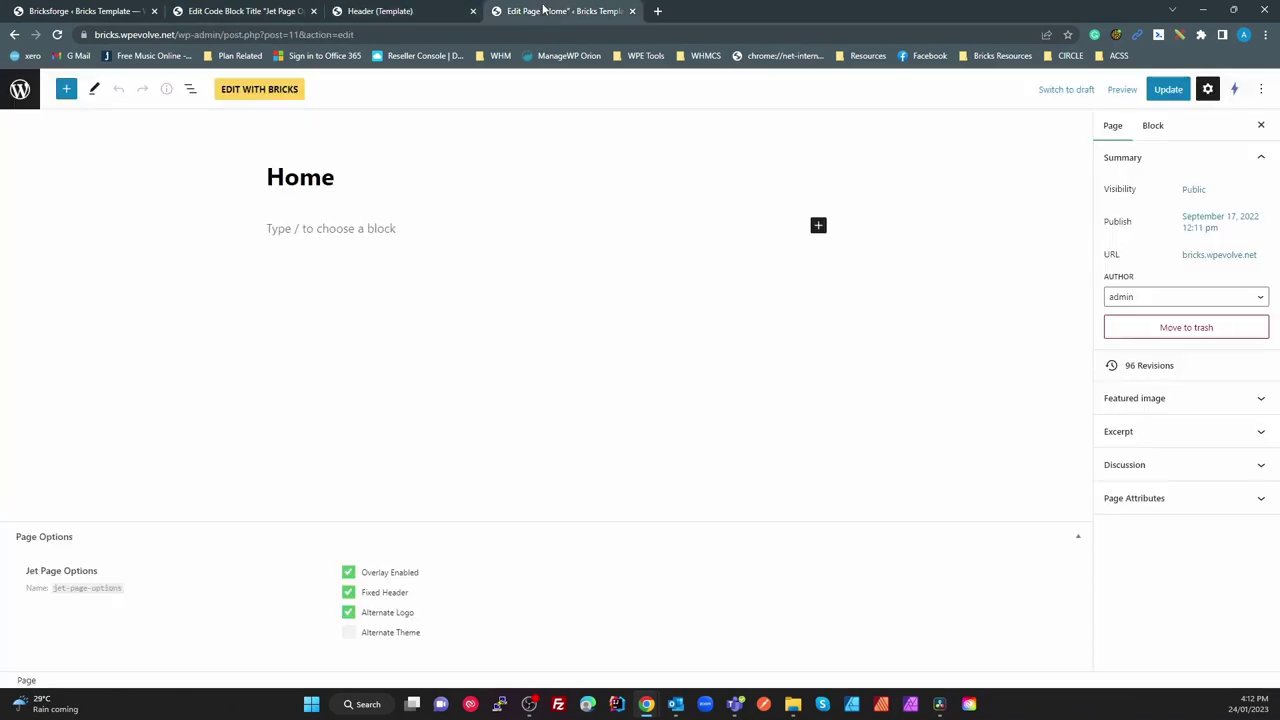
key(alt+Left)
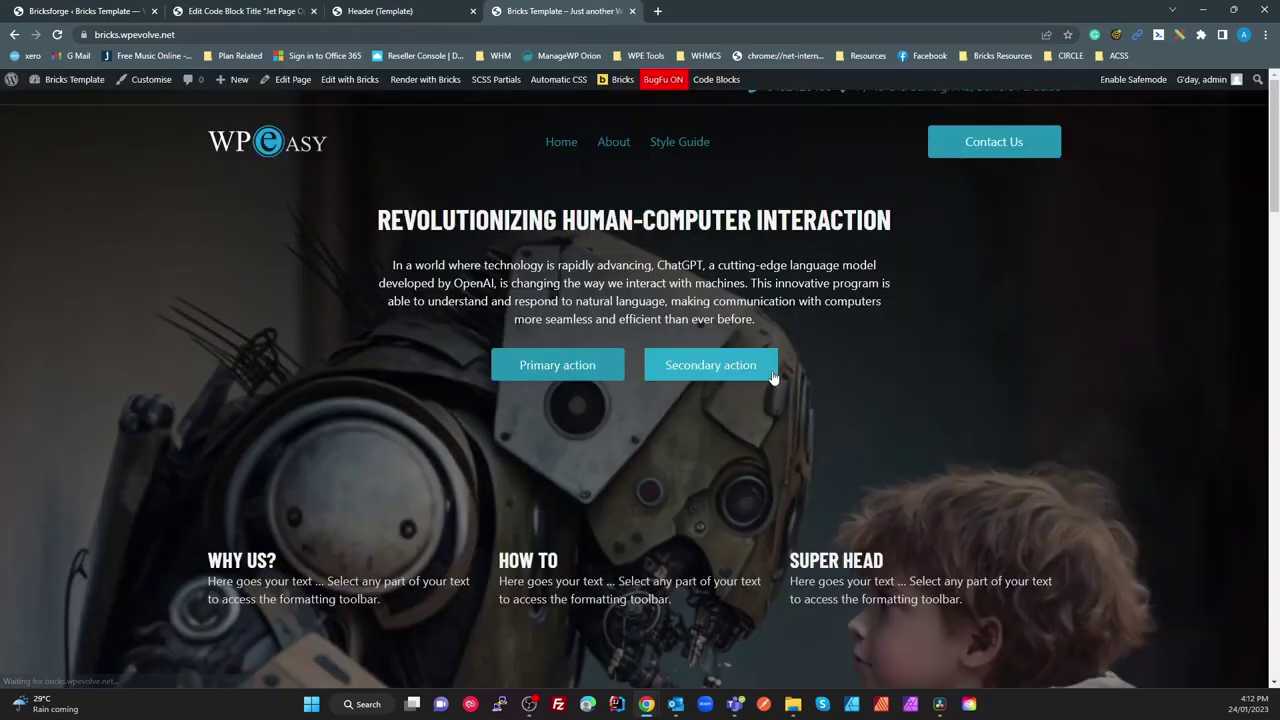
click(1000, 148)
click(950, 408)
scroll(950, 412, down, 3)
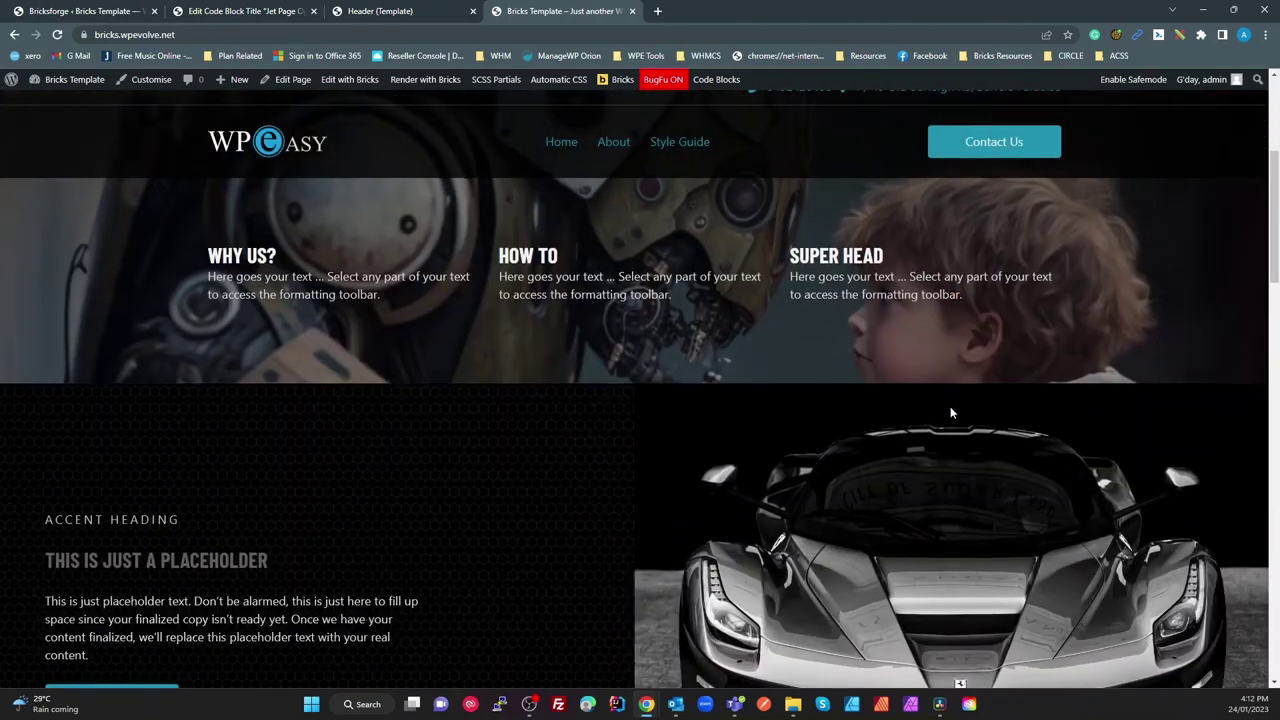
Test the fixed header during smooth scrolling between the home page's car section and the card section below it
scroll(952, 400, down, 7)
scroll(953, 397, up, 2)
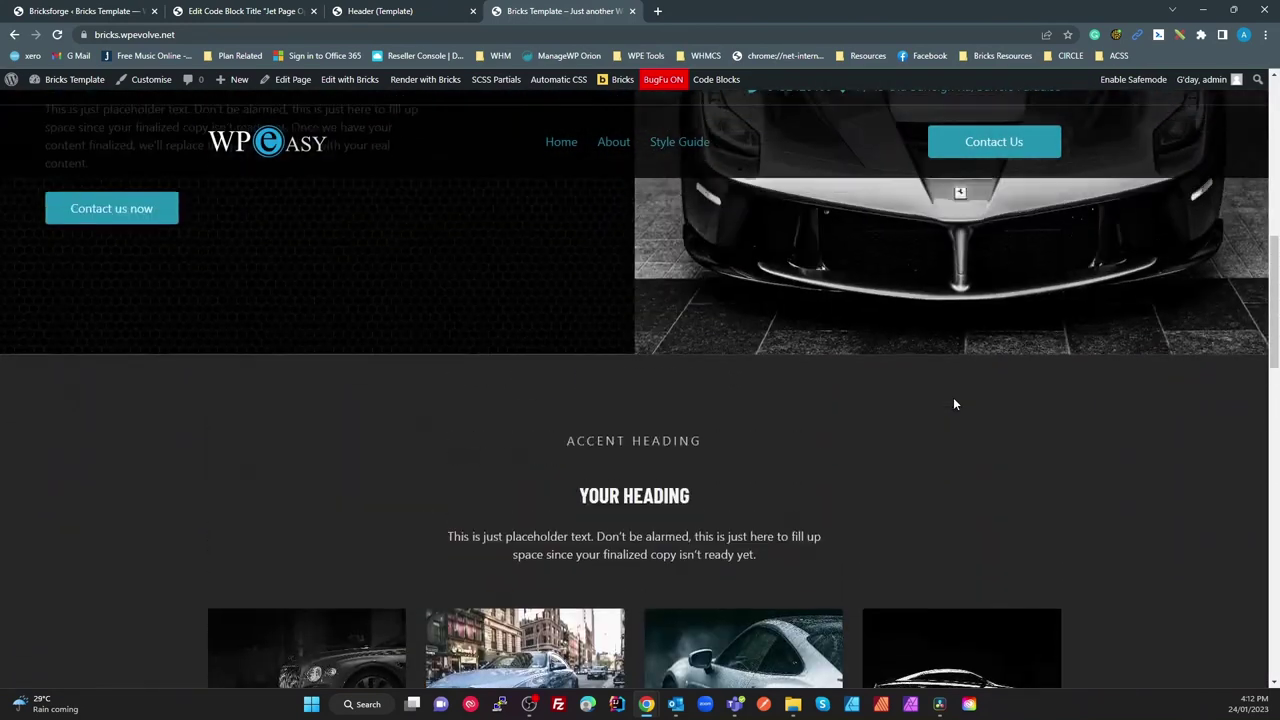
scroll(953, 400, up, 4)
scroll(953, 397, down, 4)
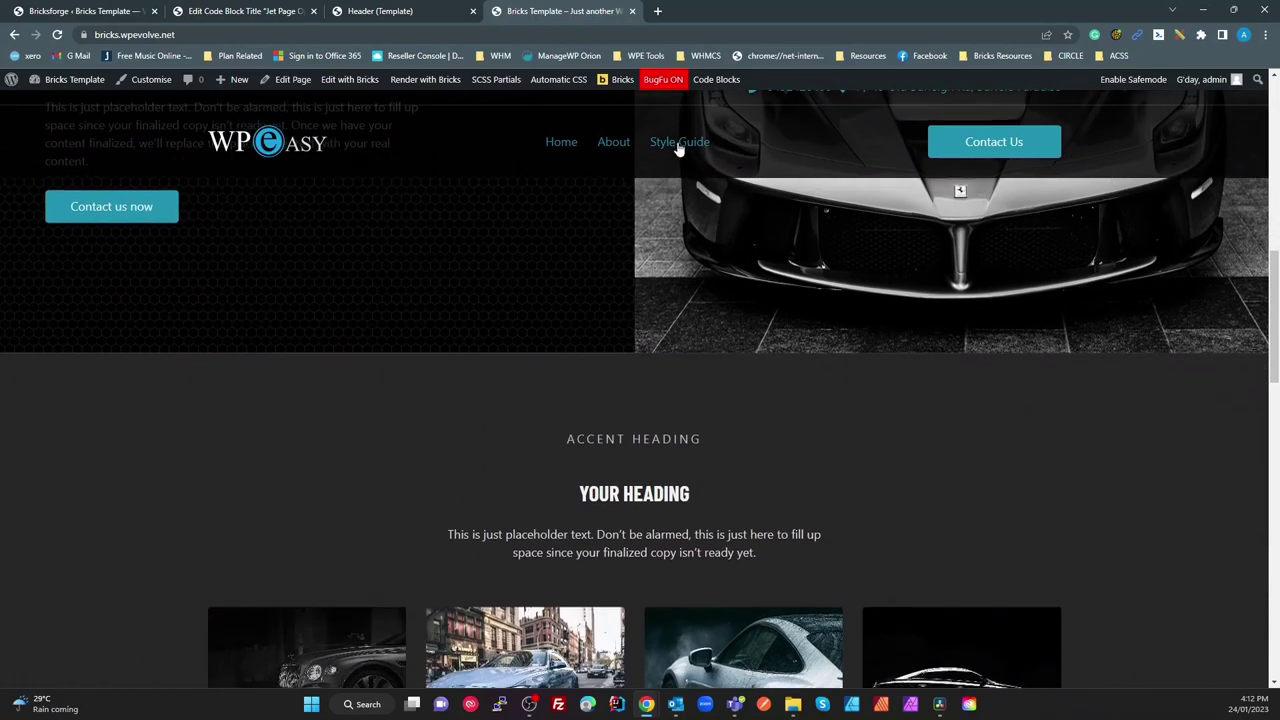
Go to the Style Guide page and test scrolling with the Contact Us popup open, closing the popup when done
click(676, 143)
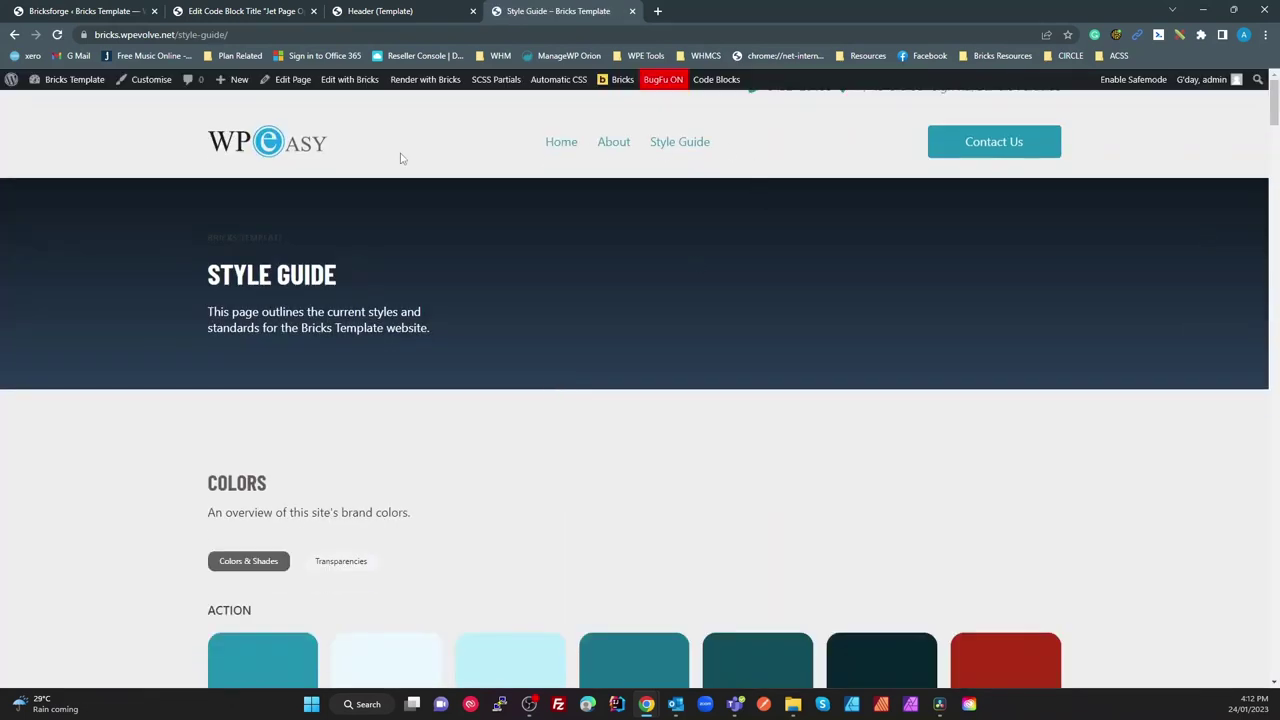
scroll(637, 392, down, 2)
scroll(637, 398, up, 1)
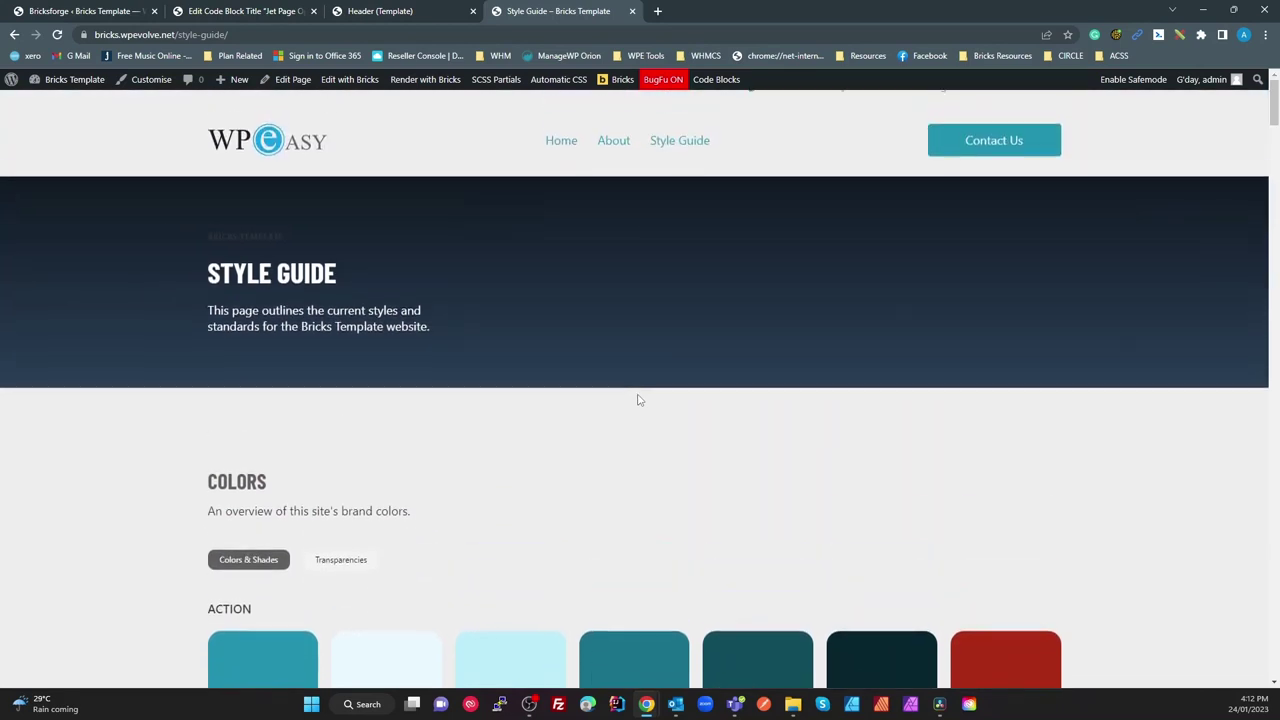
click(1000, 142)
scroll(943, 376, down, 5)
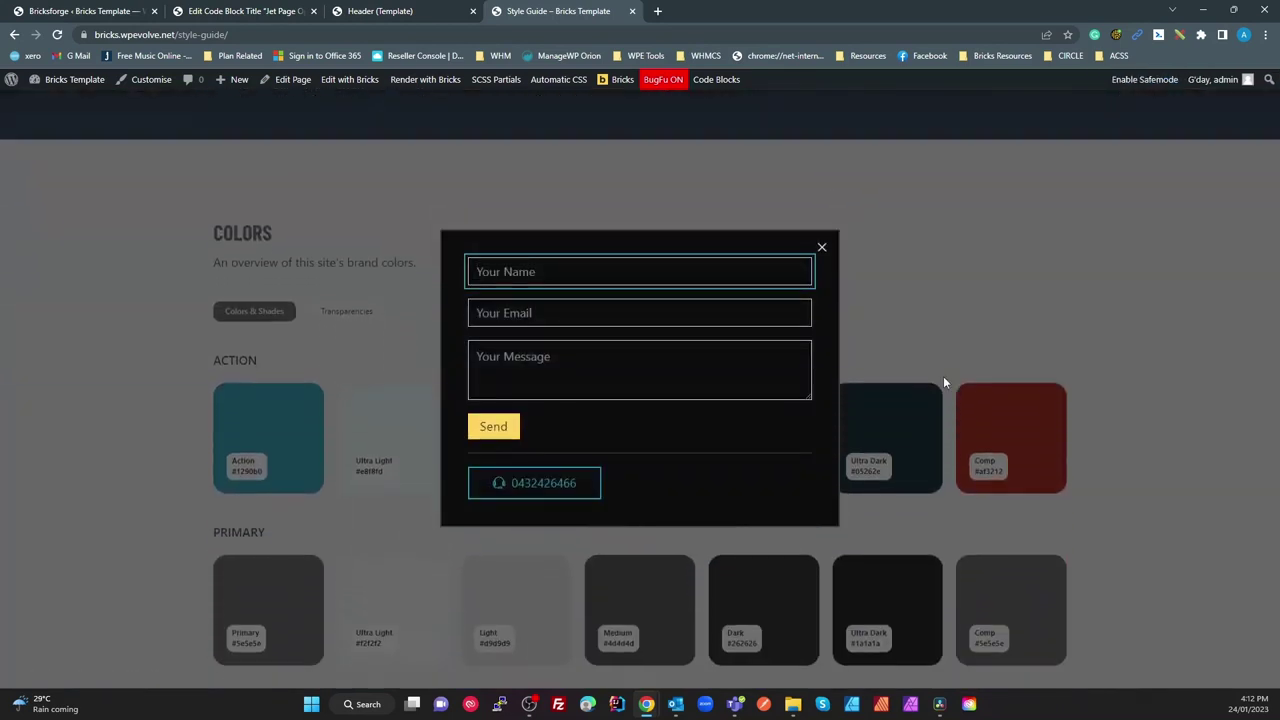
scroll(943, 376, up, 5)
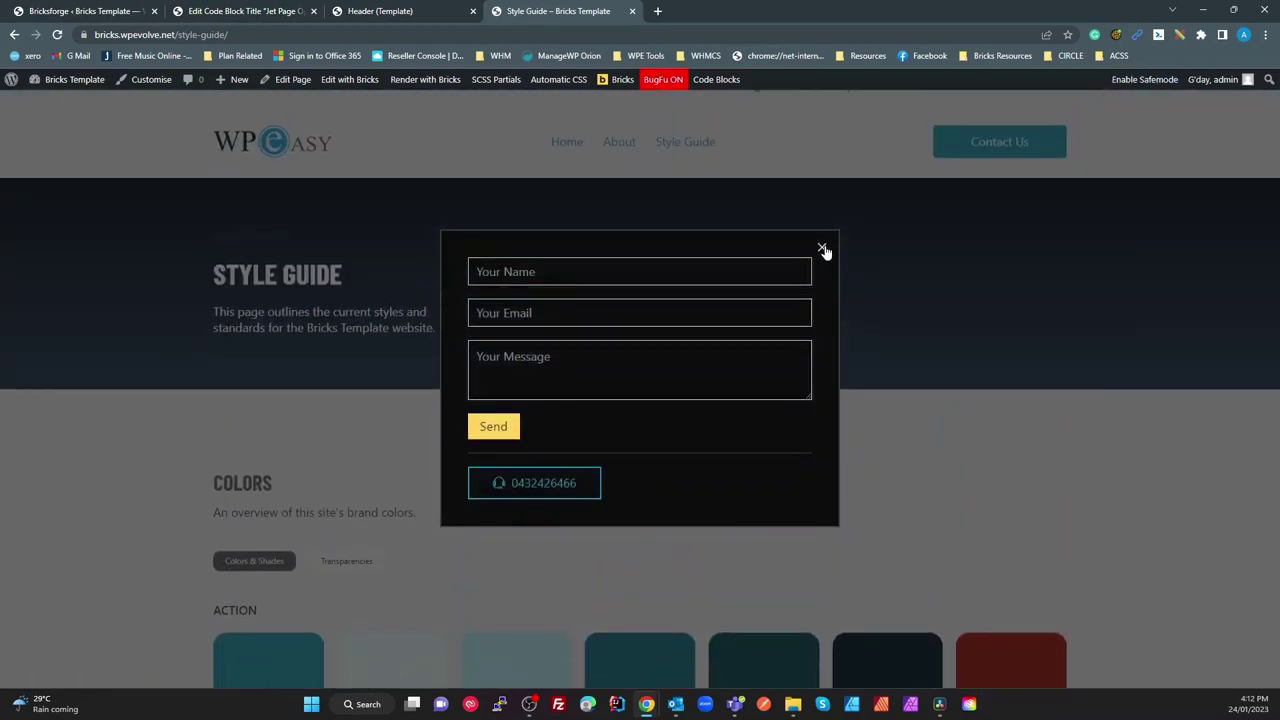
click(822, 248)
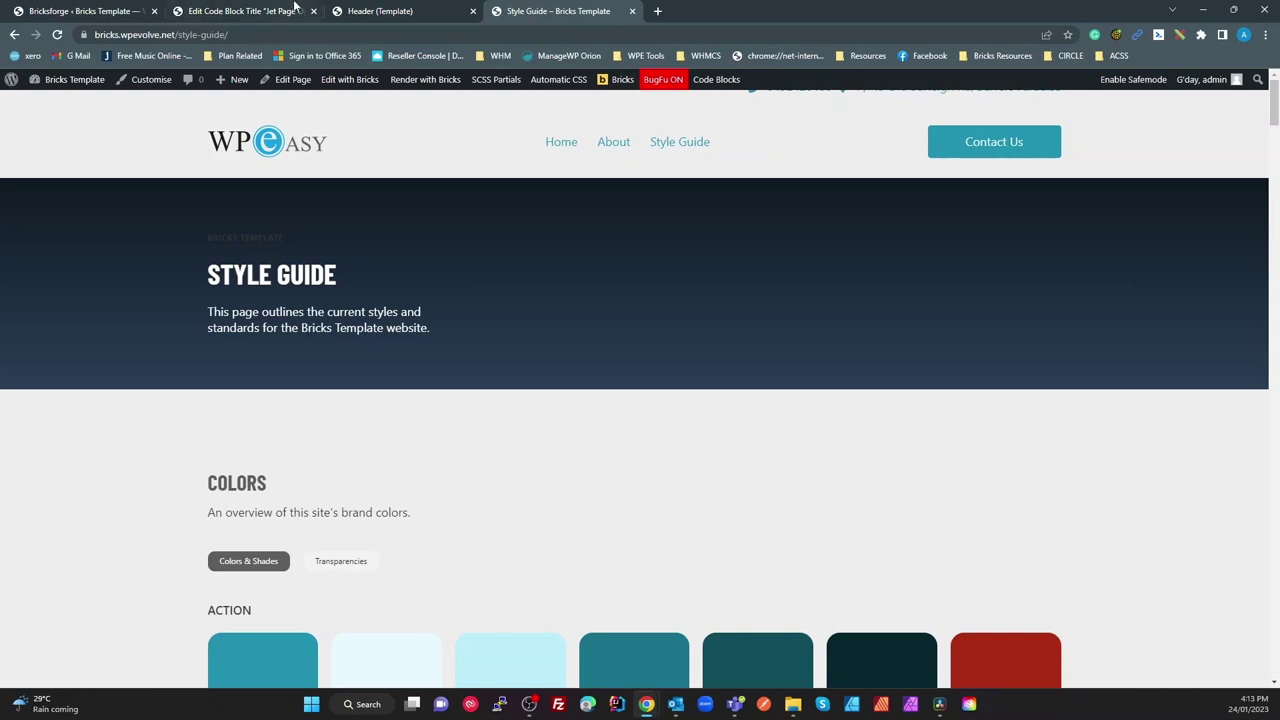
Return to the Jet Page Options code block and point out the bricks/header/attributes filter
click(345, 11)
click(232, 14)
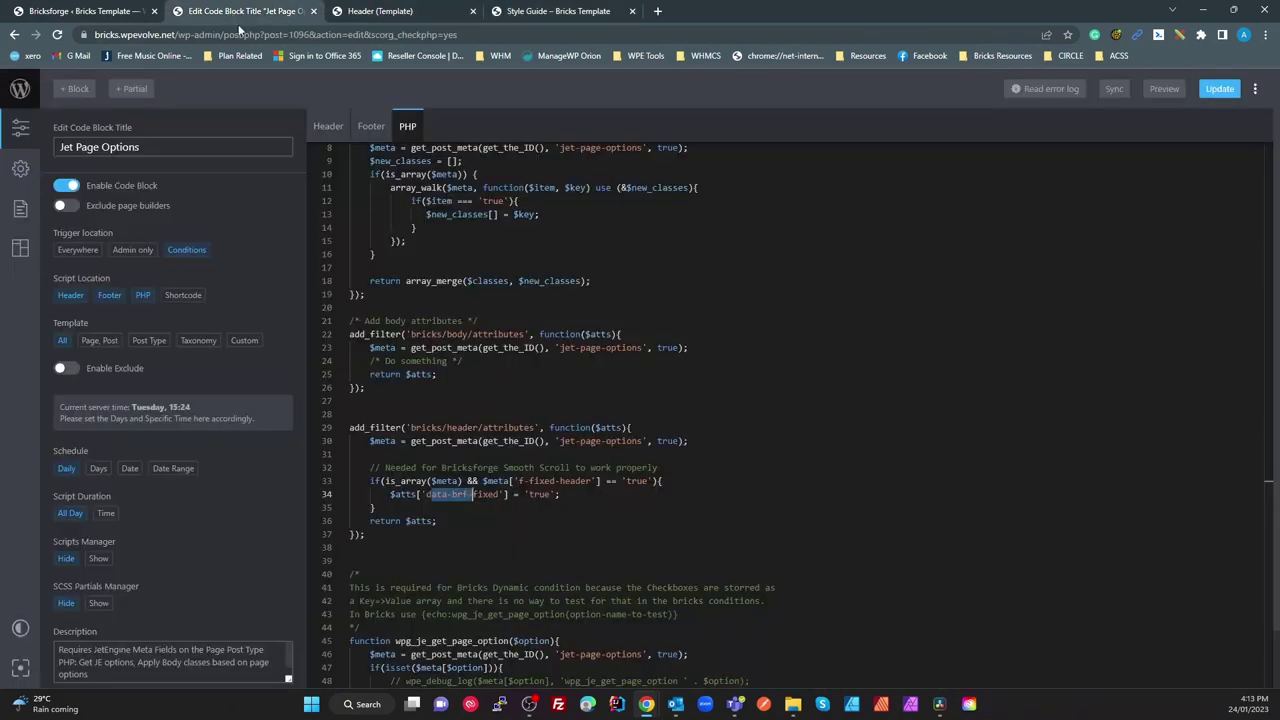
click(372, 427)
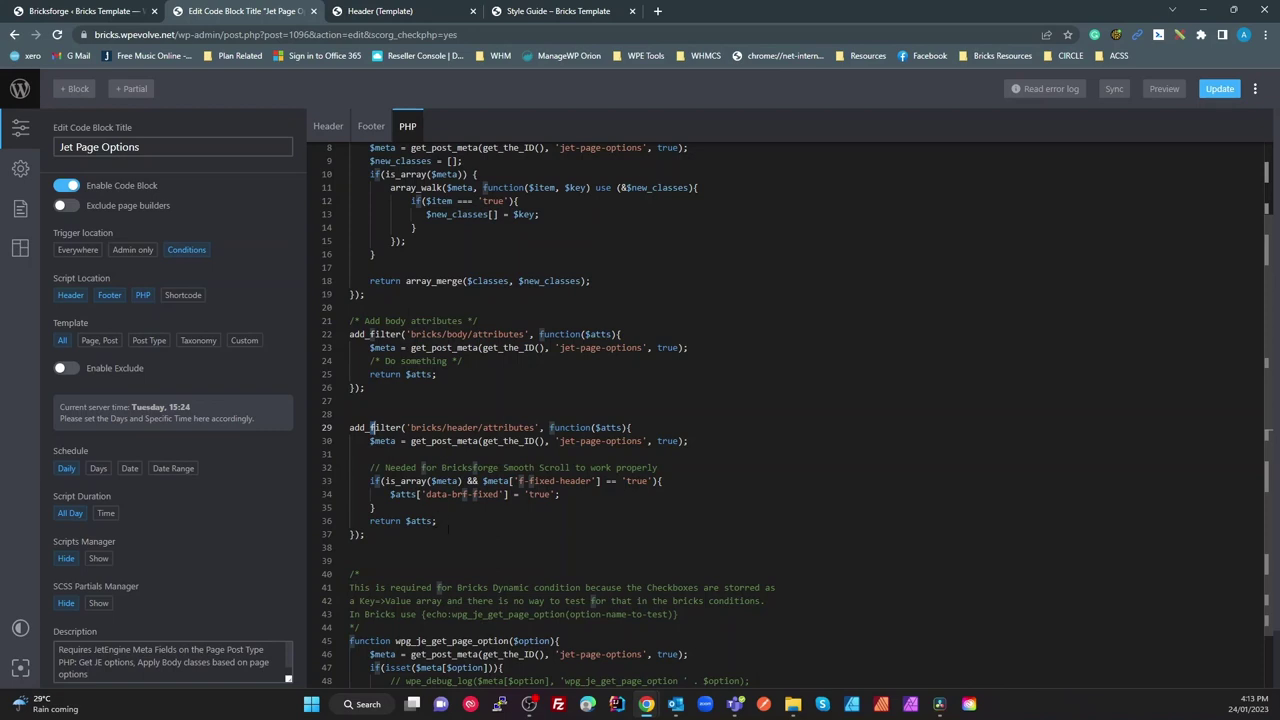